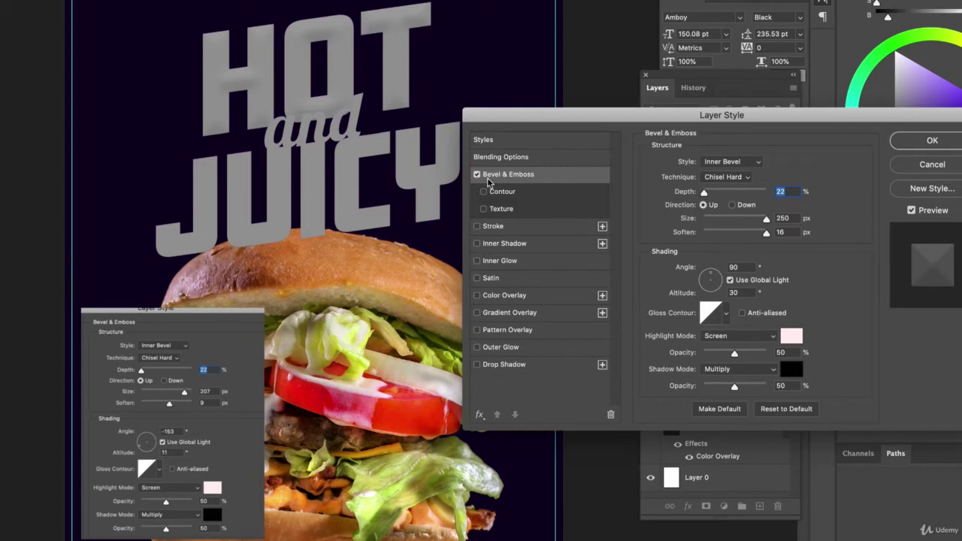
Try the HOT text's bevel with Chisel Soft and a 553% depth, and return it to Chisel Hard at 22%
left_click(727, 177)
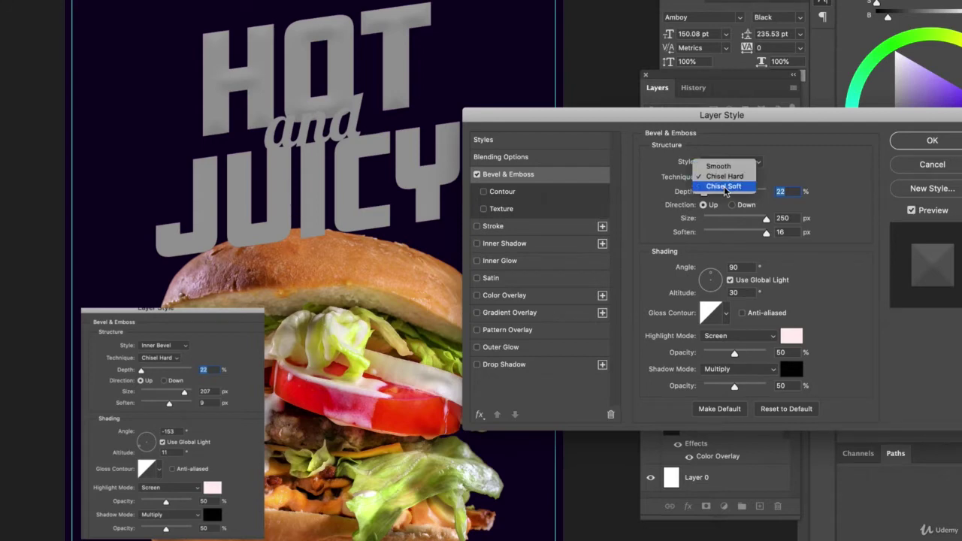
left_click(725, 186)
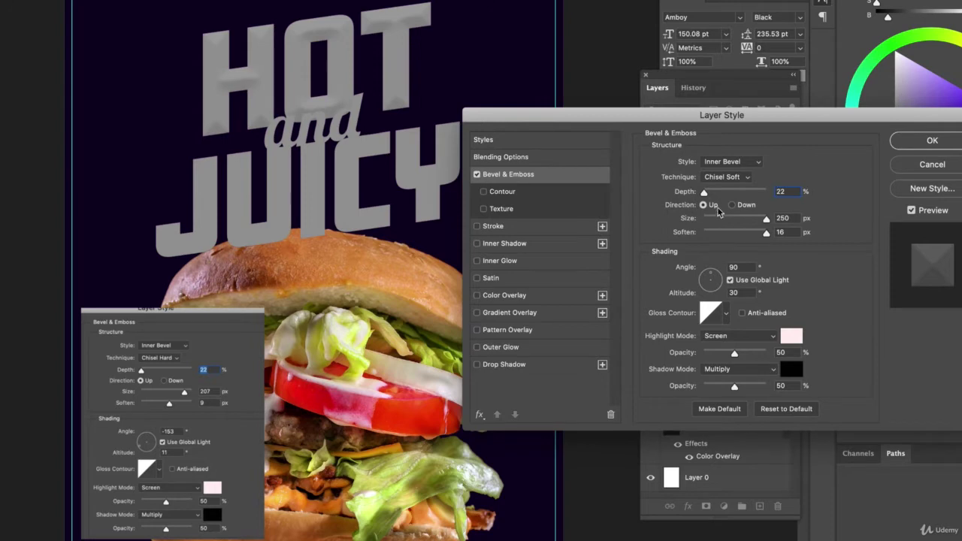
left_click_drag(705, 192, 739, 194)
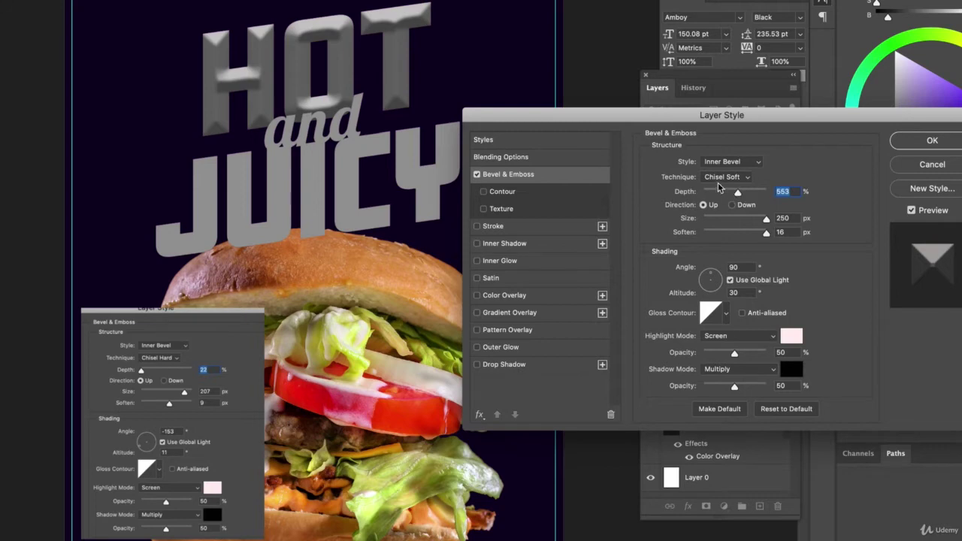
left_click(719, 180)
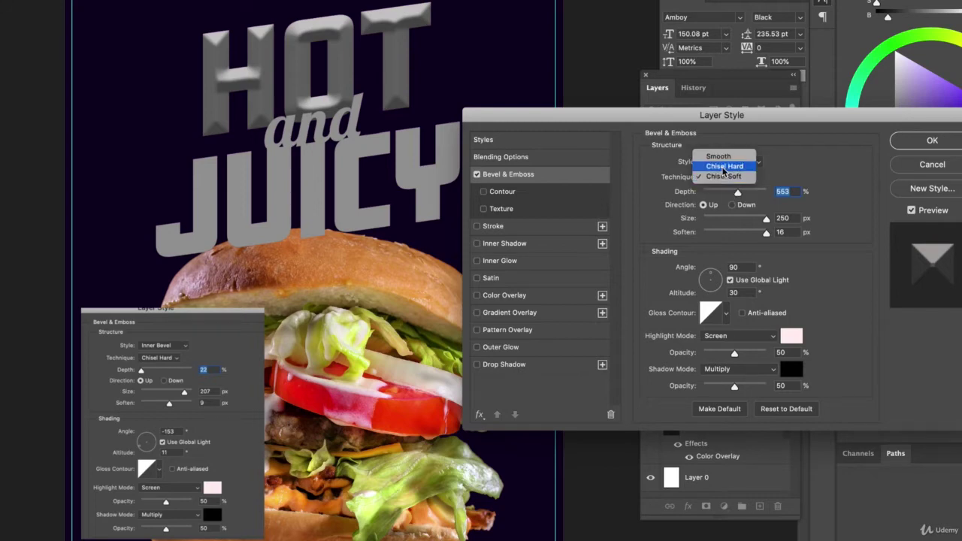
left_click(724, 166)
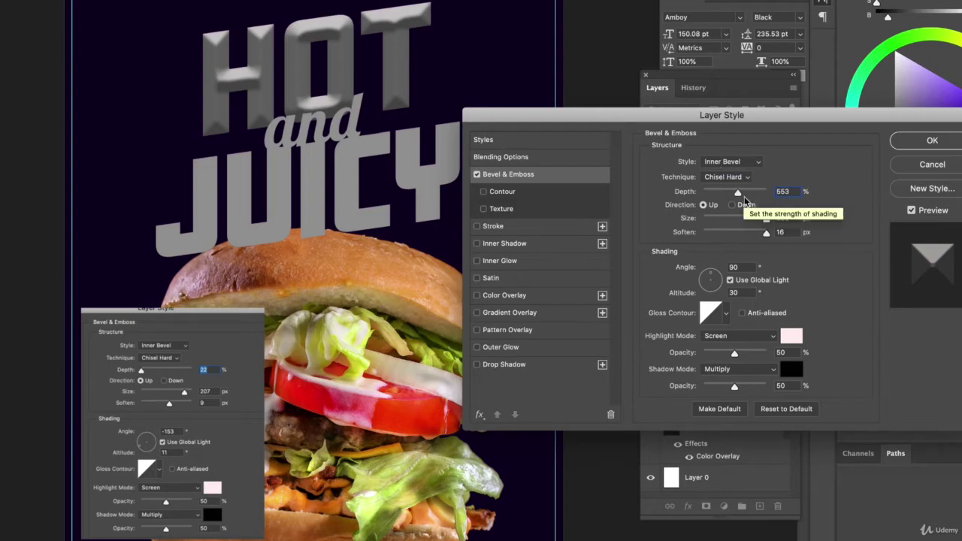
left_click_drag(738, 194, 703, 196)
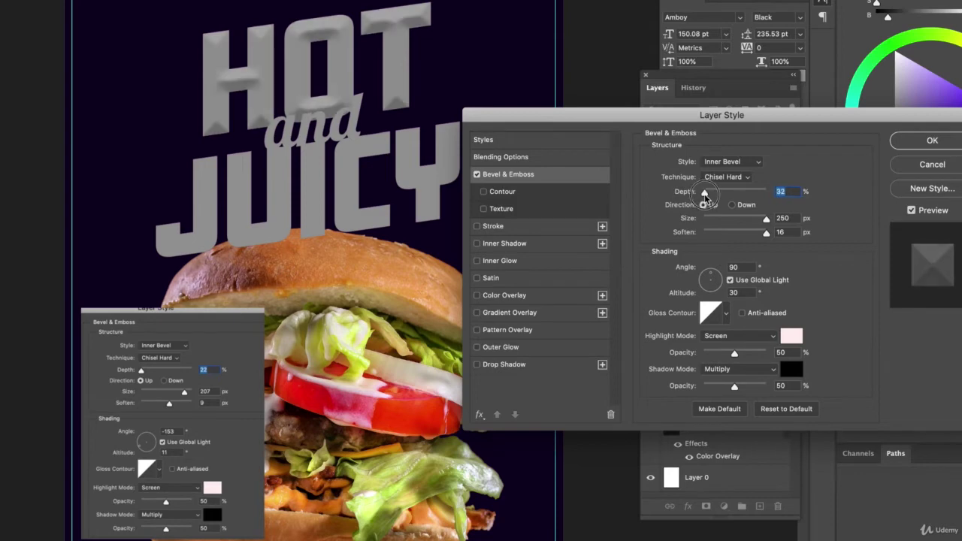
Set the HOT text's bevel size to 218 px and its soften value to 7 px
mouse_move(766, 223)
left_mouse_down()
mouse_move(686, 226)
mouse_move(763, 219)
mouse_move(756, 234)
mouse_move(677, 239)
mouse_move(774, 237)
left_mouse_up()
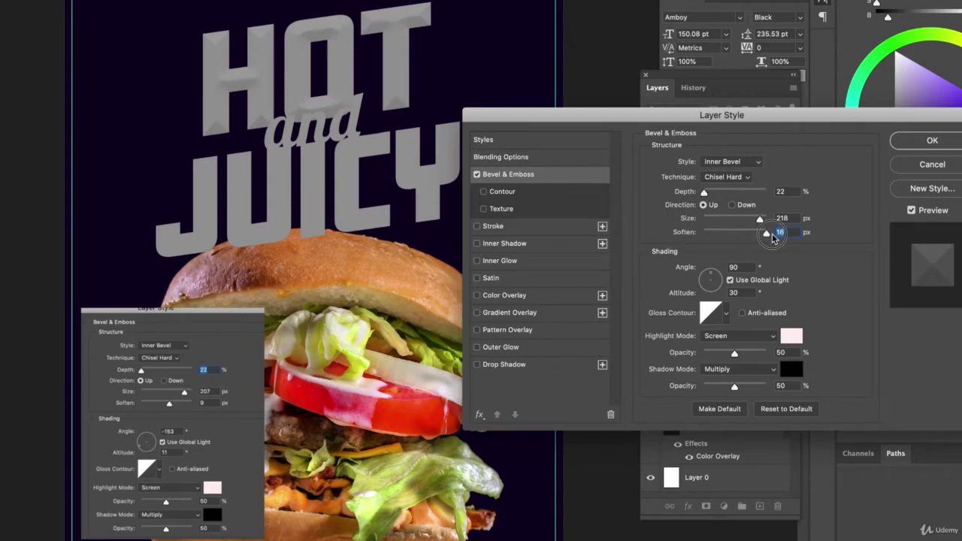
left_click_drag(774, 238, 716, 239)
left_click_drag(670, 233, 681, 237)
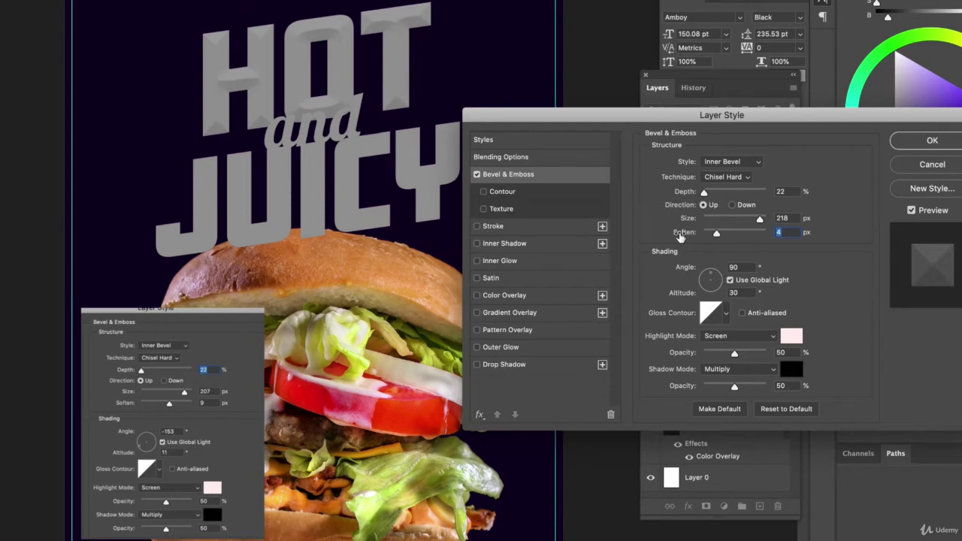
Set the bevel's light angle to -153° and altitude to 26°, and accept the layer style
left_click(707, 290)
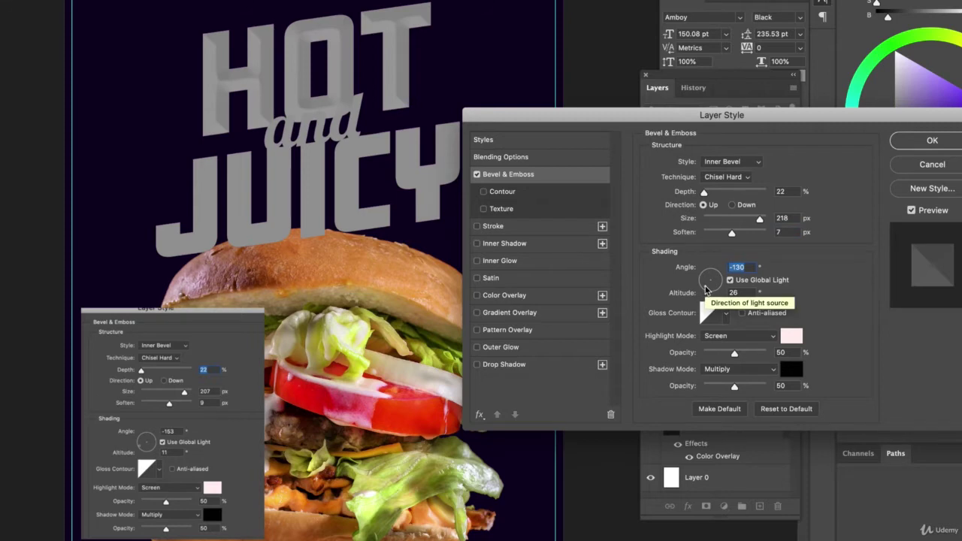
left_click(716, 273)
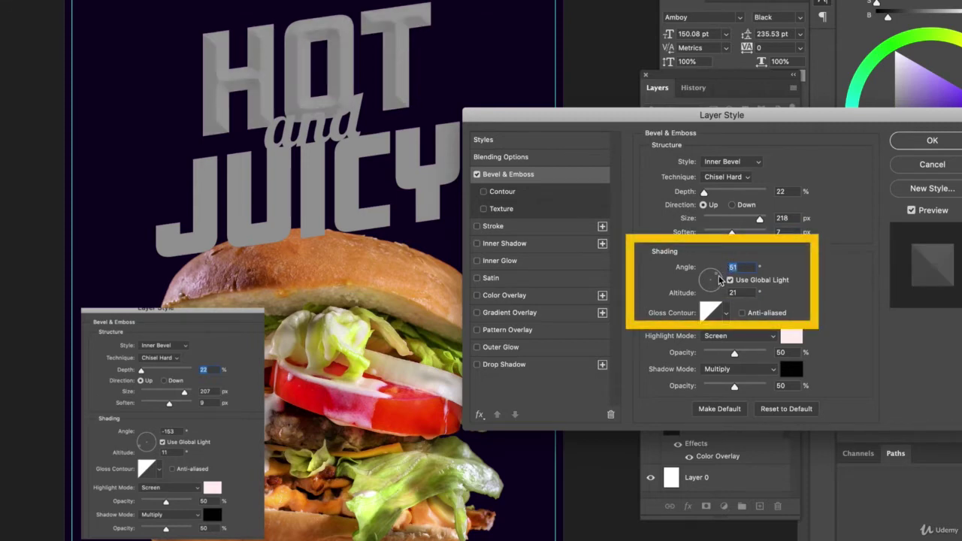
left_click(707, 291)
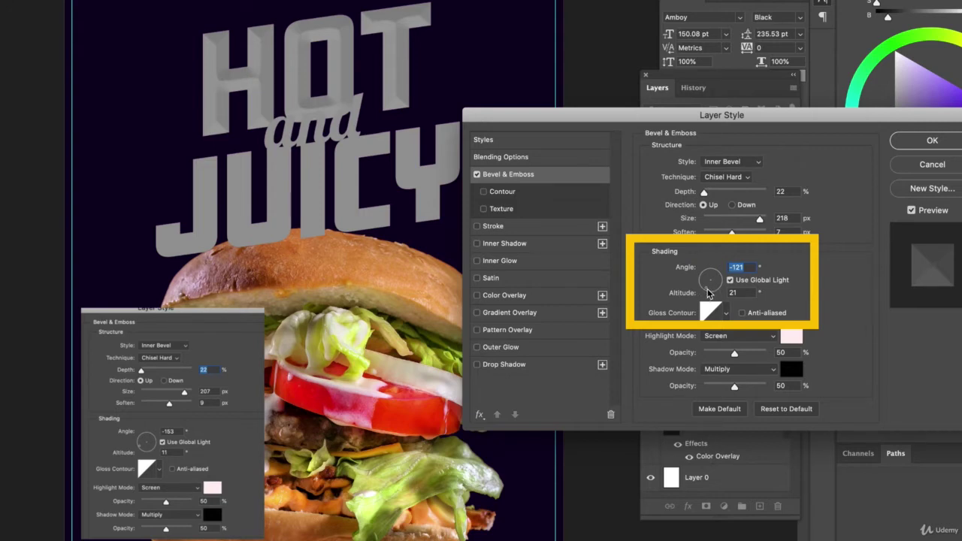
left_click_drag(707, 292, 713, 283)
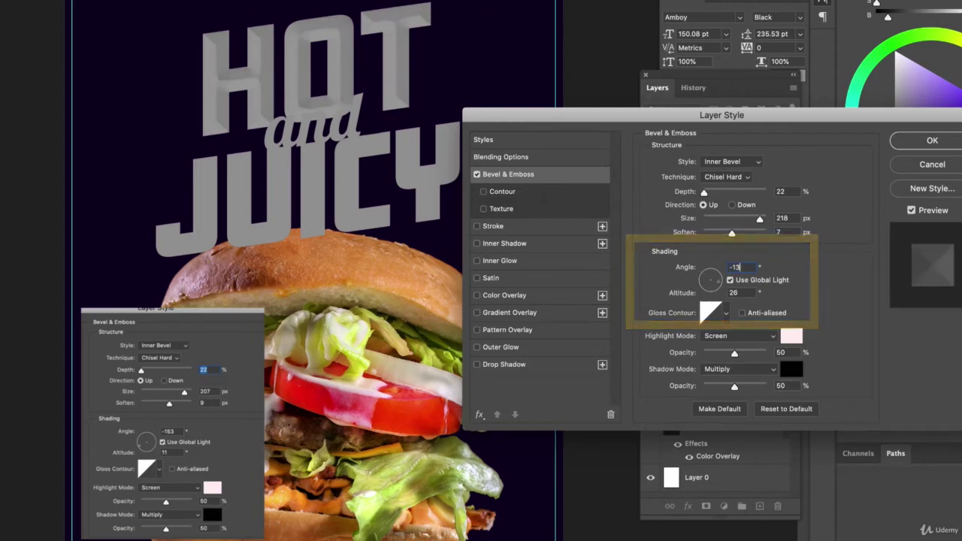
type("-153")
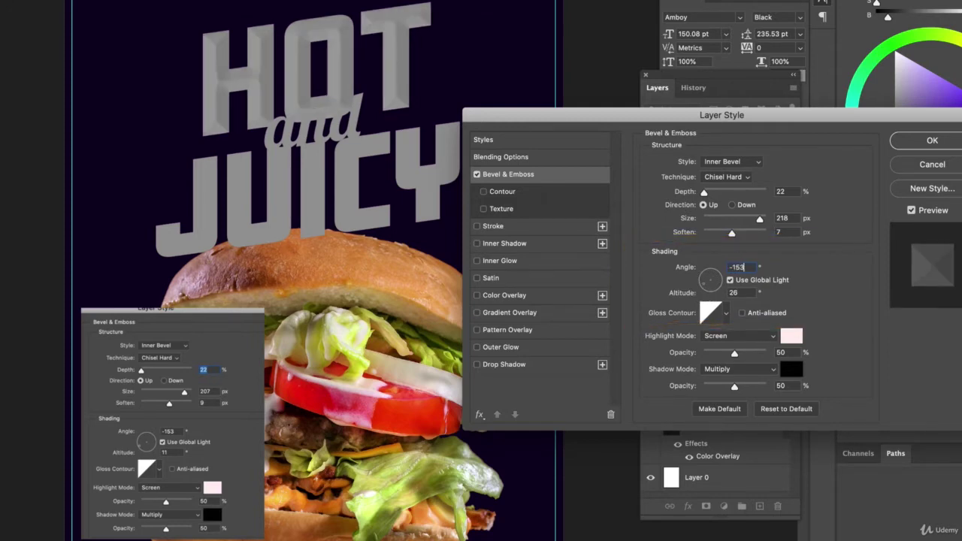
key("Return")
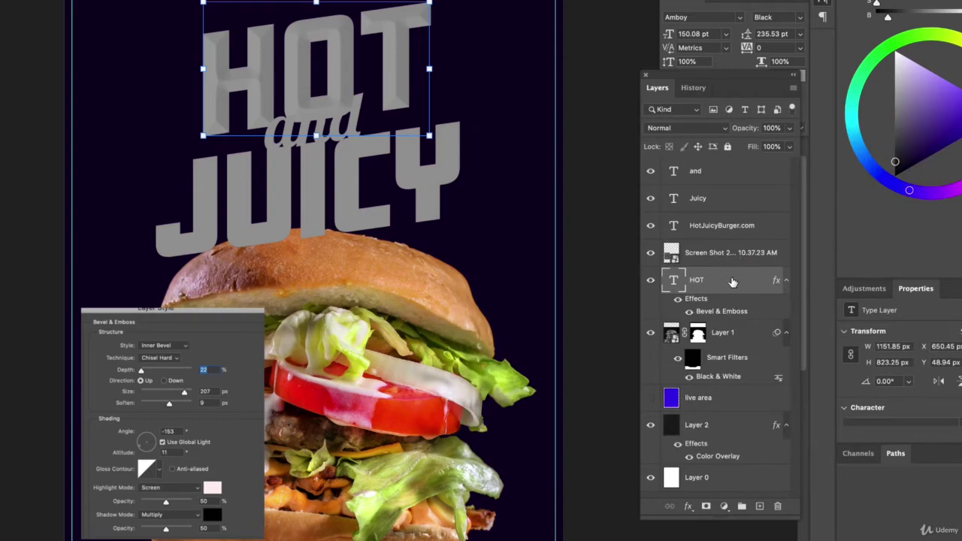
Add a Color Overlay to the HOT text layer and set its colour to a bright, fully saturated red
double_click(733, 282)
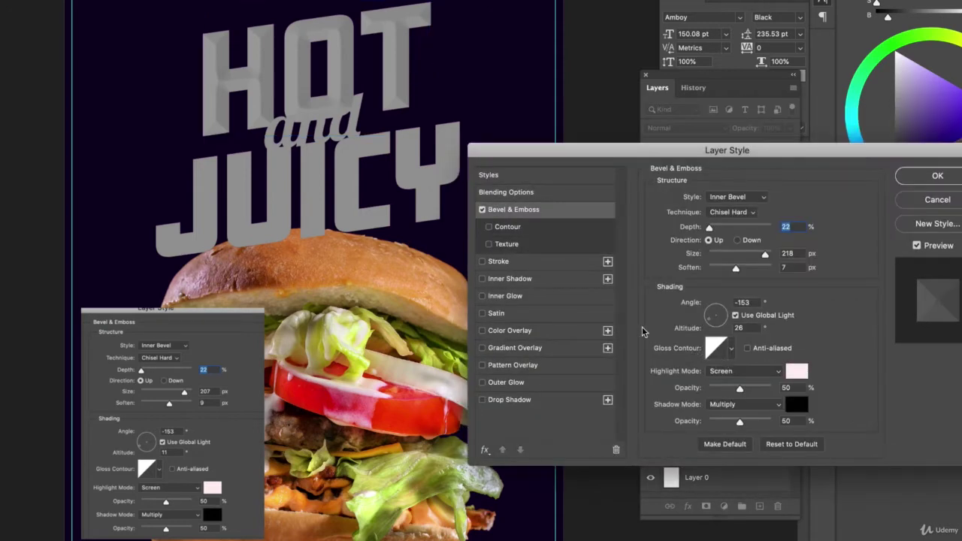
left_click(526, 330)
left_click(785, 198)
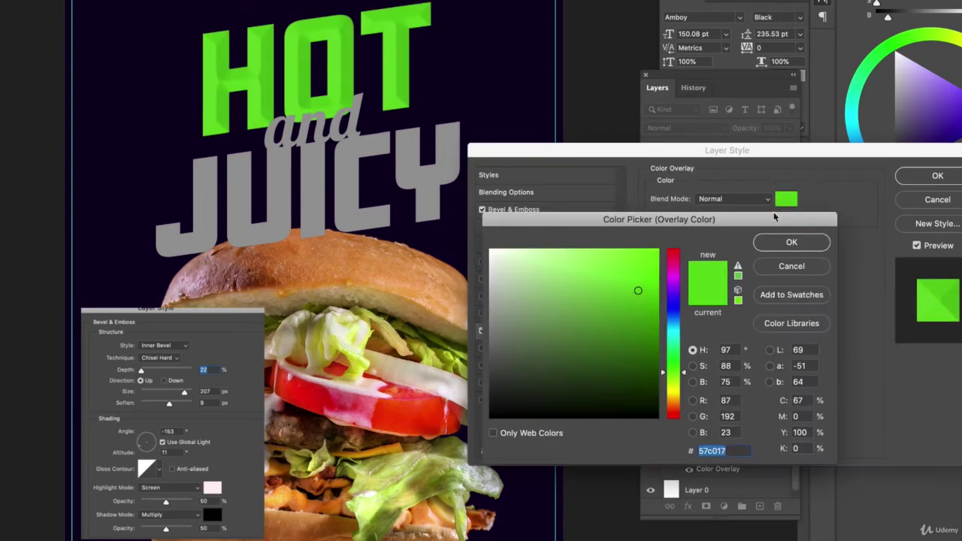
left_click(673, 257)
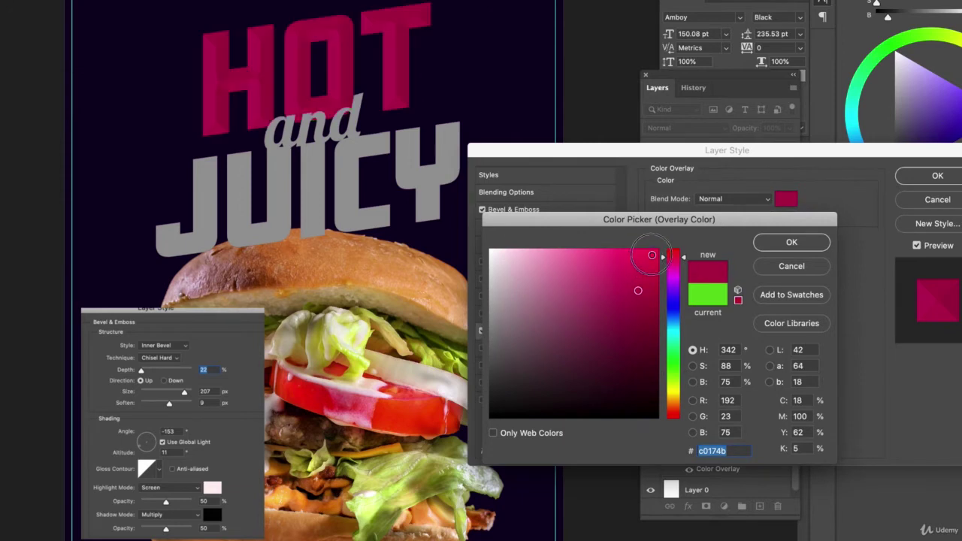
mouse_move(652, 255)
left_mouse_down()
mouse_move(659, 249)
mouse_move(653, 253)
left_mouse_up()
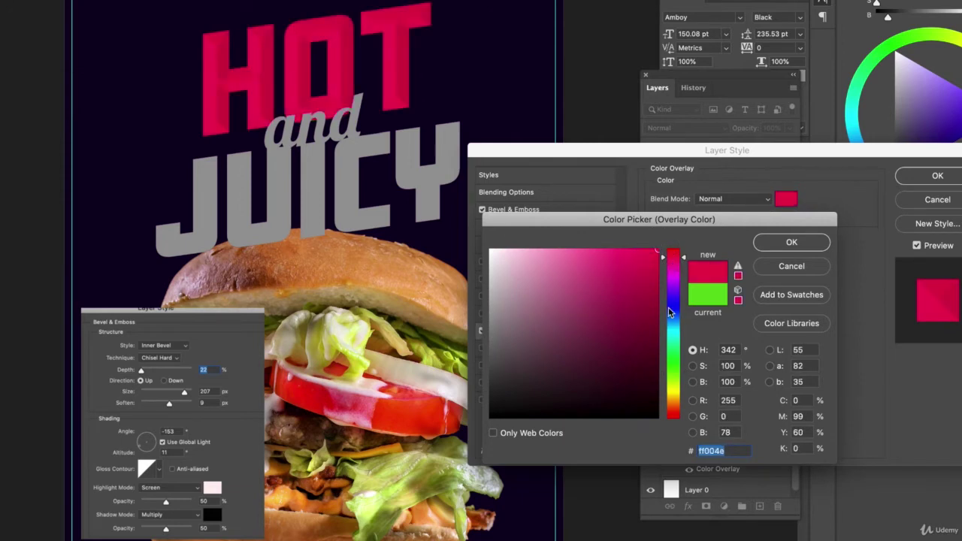
left_click(679, 417)
left_click(679, 414)
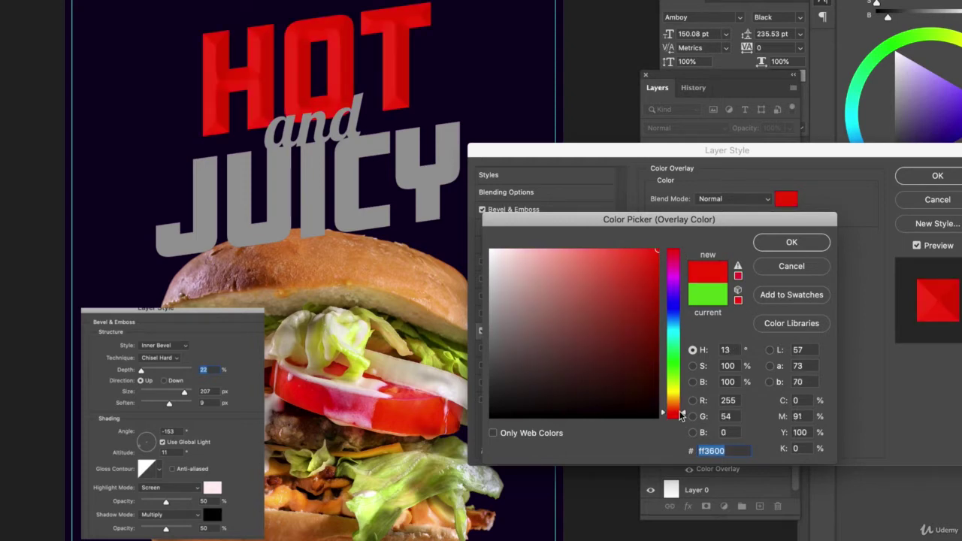
left_click(665, 271)
left_click_drag(666, 271, 664, 274)
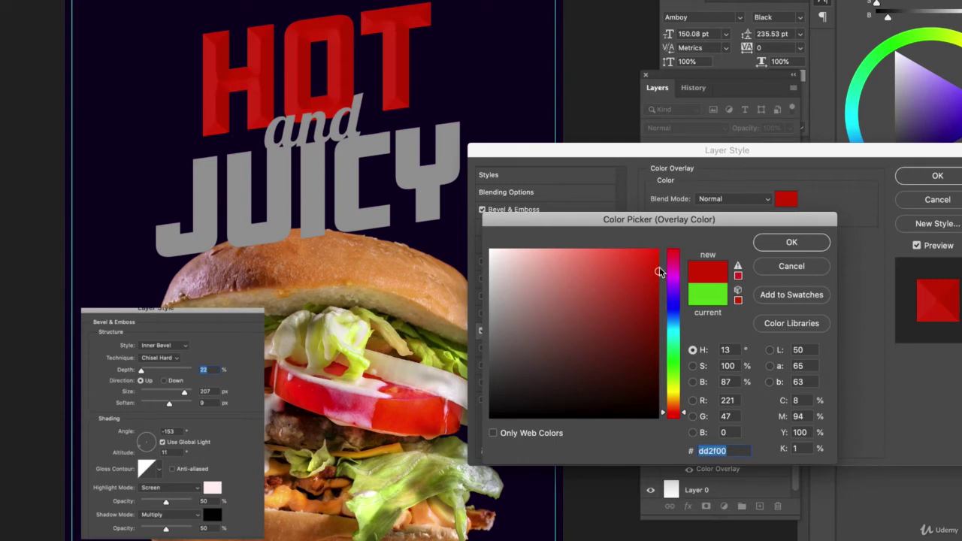
left_click_drag(659, 272, 656, 253)
left_click(683, 416)
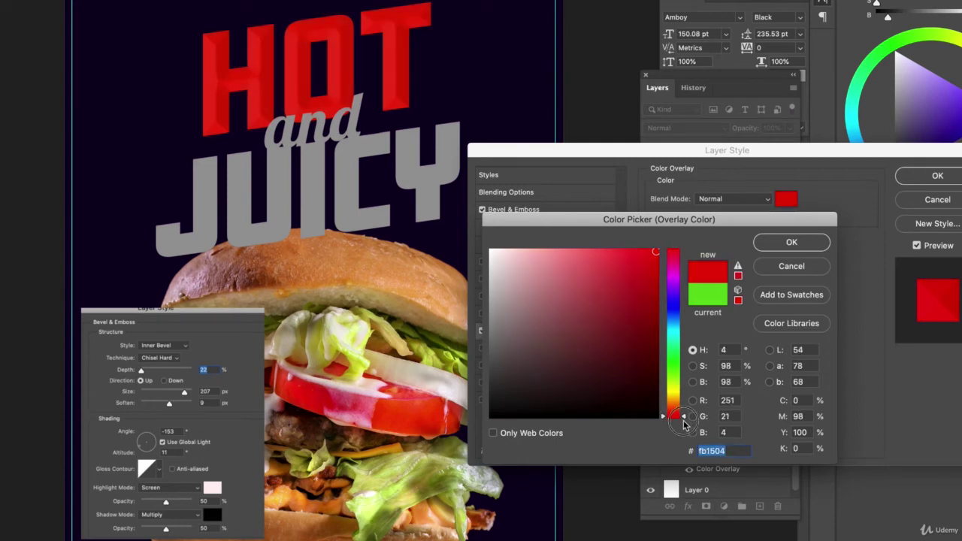
left_click_drag(683, 424, 684, 427)
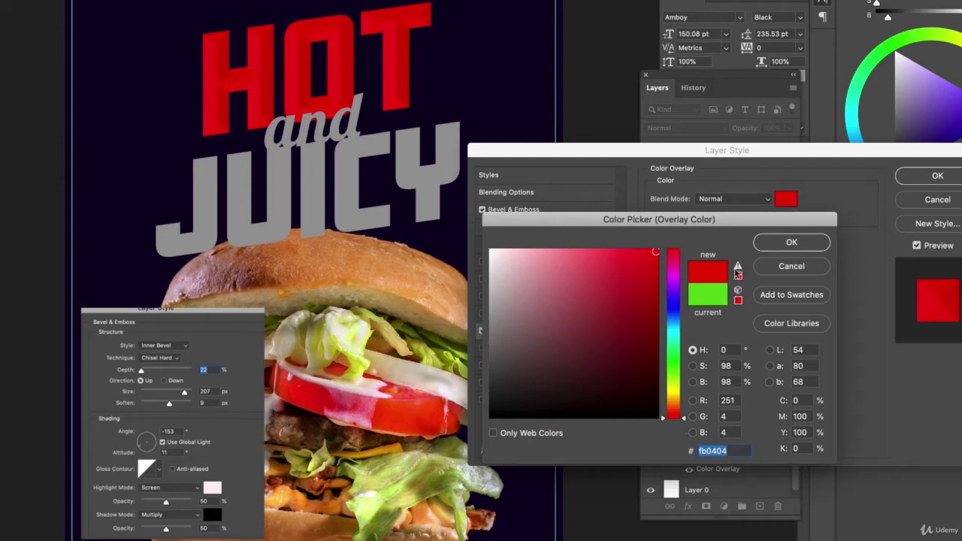
left_click(738, 300)
left_click(793, 243)
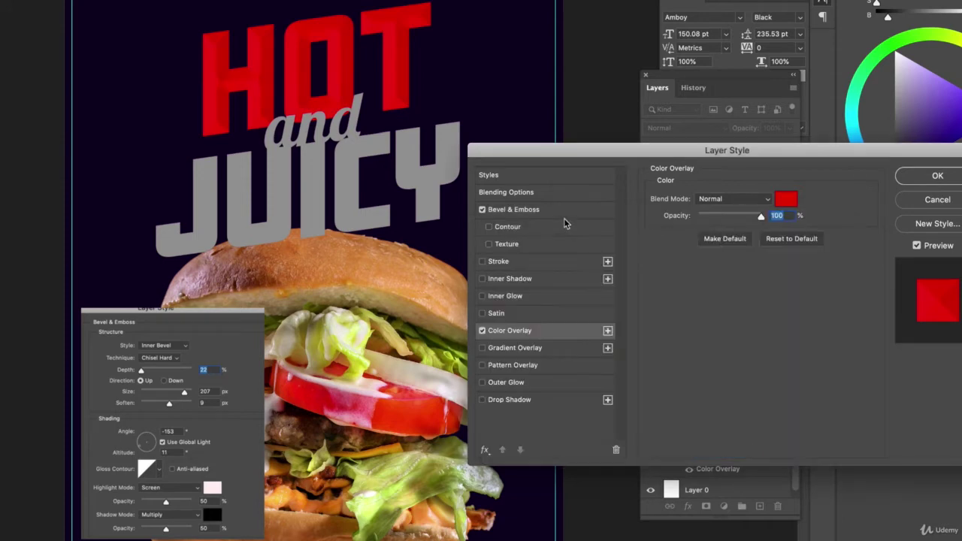
Strengthen the HOT text's bevel to 43% depth and 250 px size, and fine-tune its softening
left_click(560, 211)
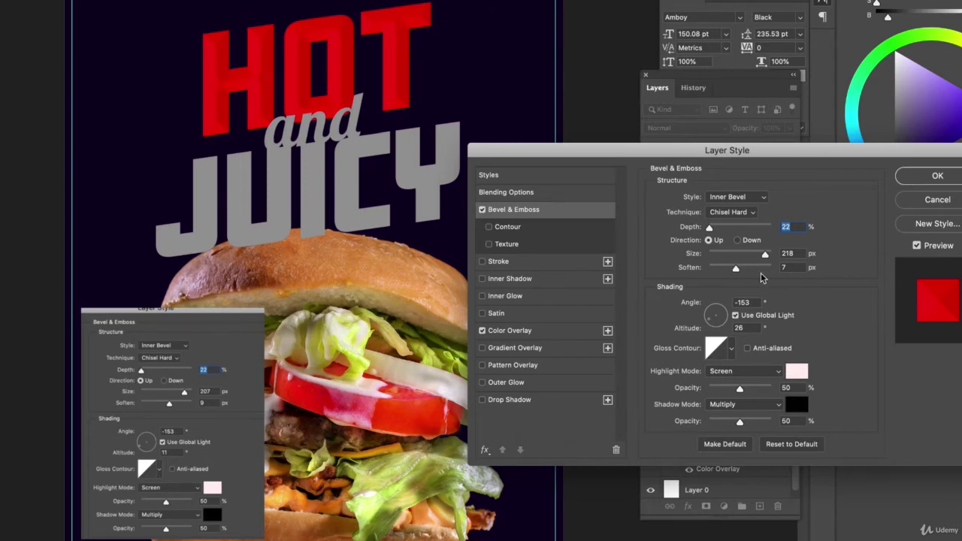
left_click_drag(709, 228, 711, 232)
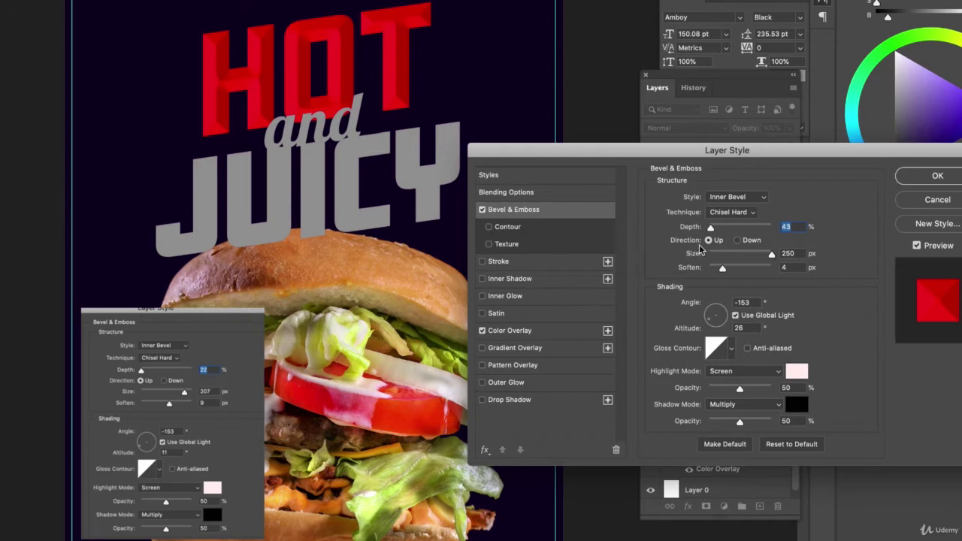
left_click_drag(722, 268, 729, 268)
Add a Drop Shadow to the HOT text with 41% opacity and a size of 87 px
left_click(525, 404)
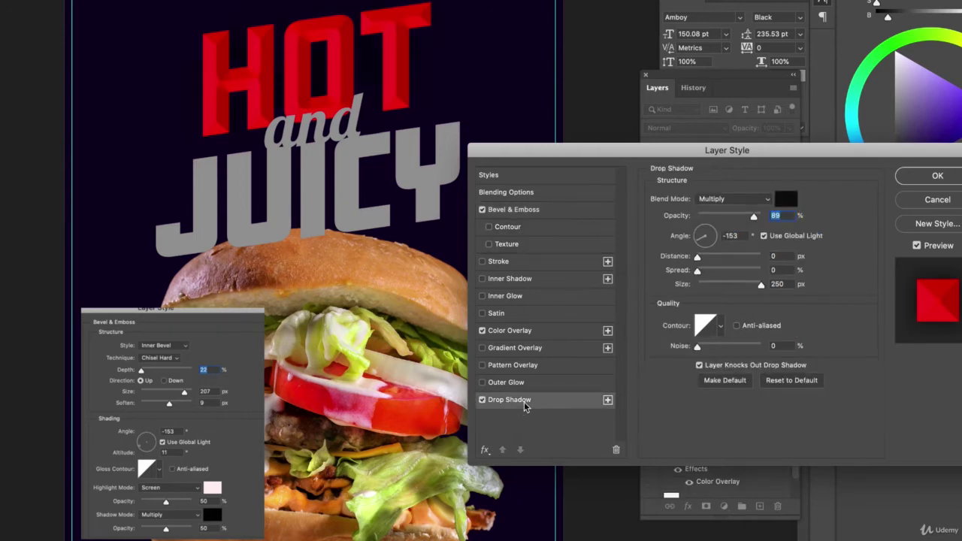
left_click_drag(754, 216, 723, 219)
left_click(723, 286)
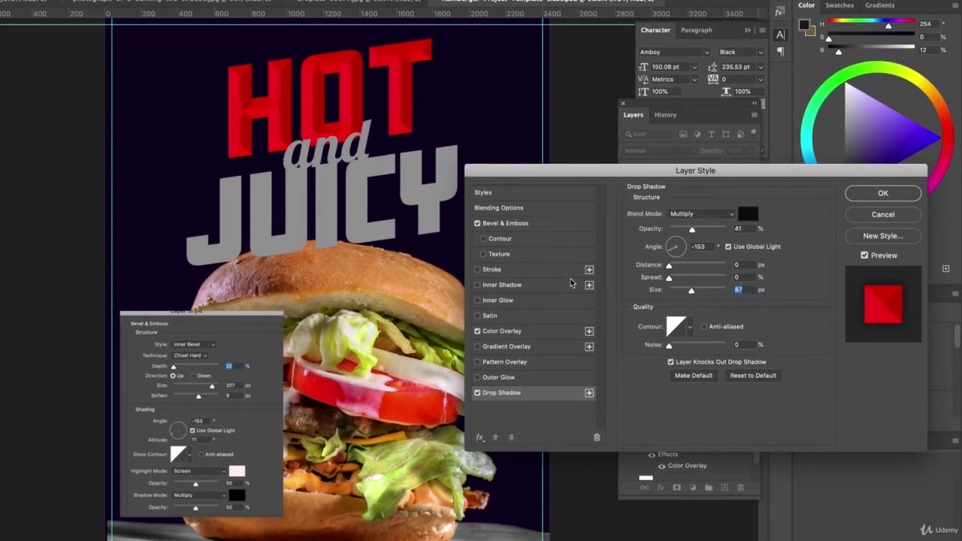
Save the effects as a new style named HOT and accept the layer style
left_click(868, 239)
type("HOT")
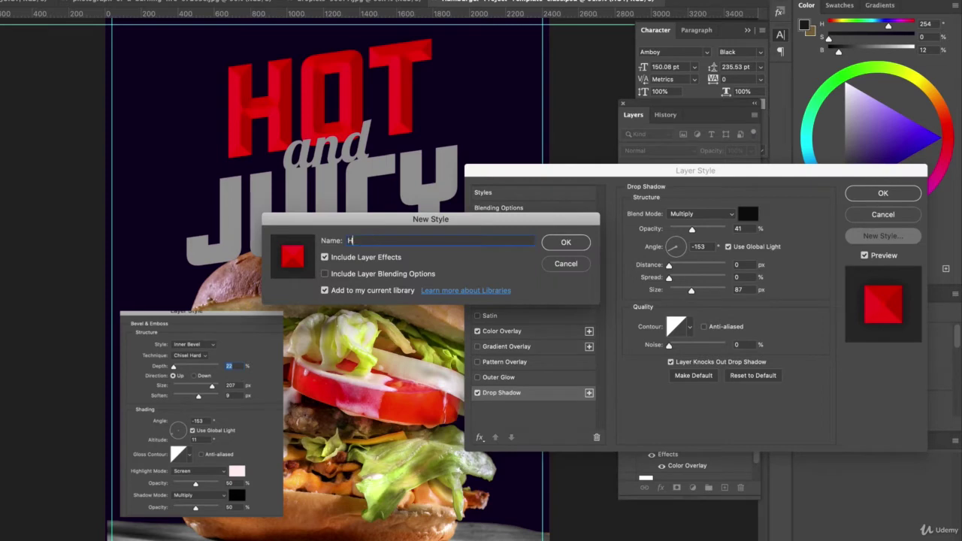
left_click(565, 242)
key("Return")
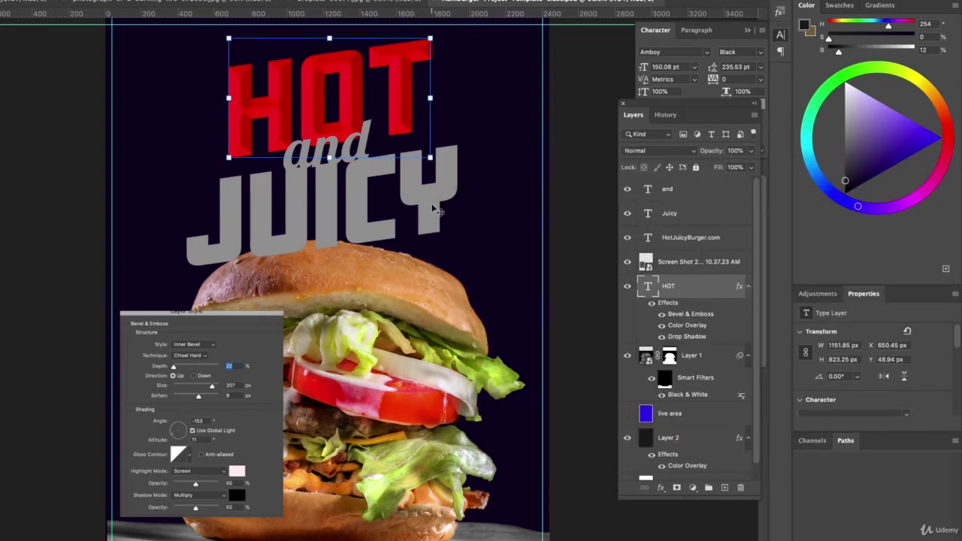
Delete the reference screenshot layer of the bevel settings from the poster
left_click(436, 211)
left_click(237, 364)
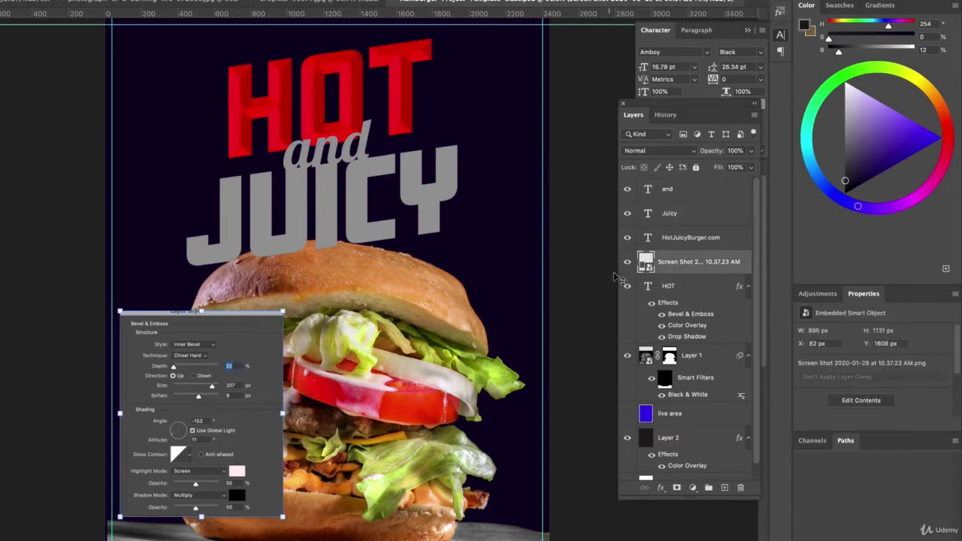
key("Delete")
Show the saved layer styles in an enlarged floating view and apply the red HOT style to the Juicy text layer
left_click(437, 216)
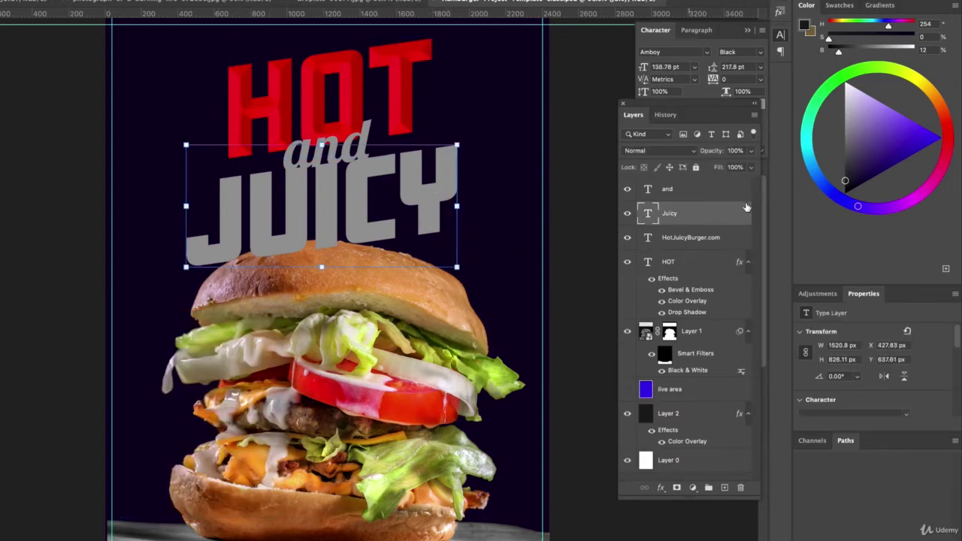
left_click(175, 2)
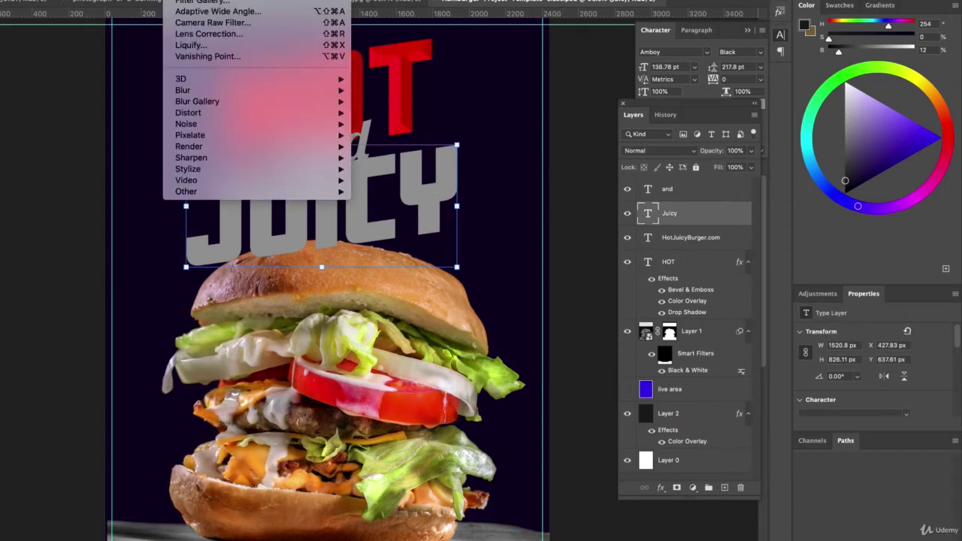
mouse_move(259, 1)
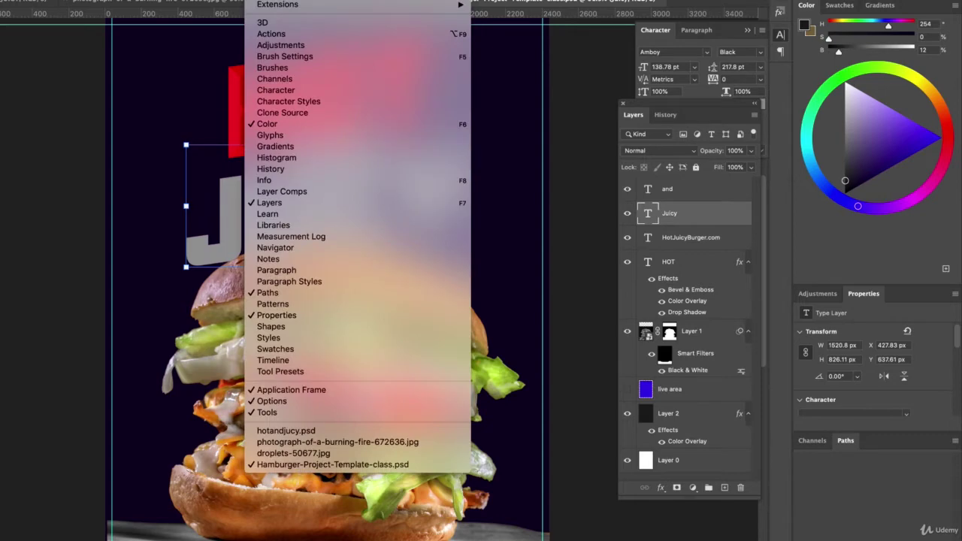
left_click(351, 338)
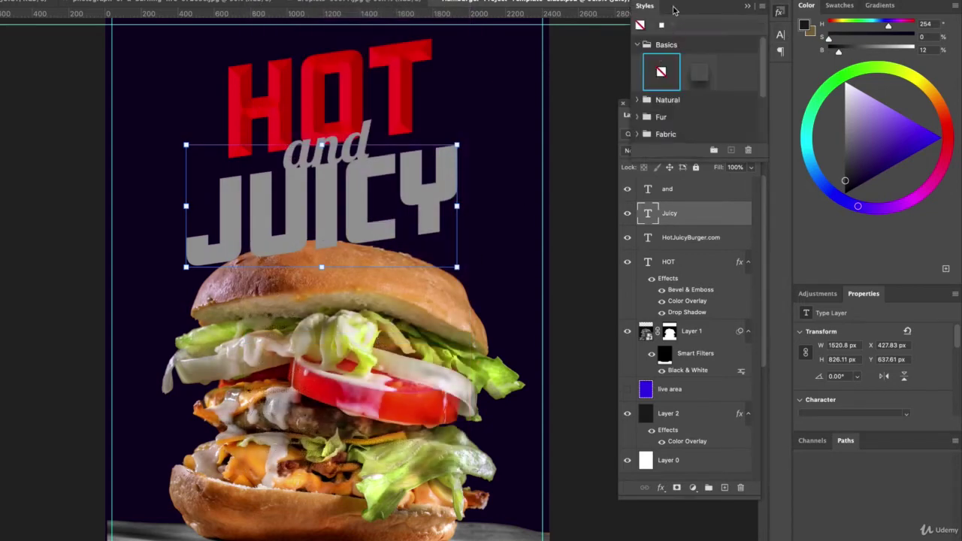
left_click_drag(675, 9, 549, 31)
left_click_drag(636, 183, 772, 435)
left_click(641, 185)
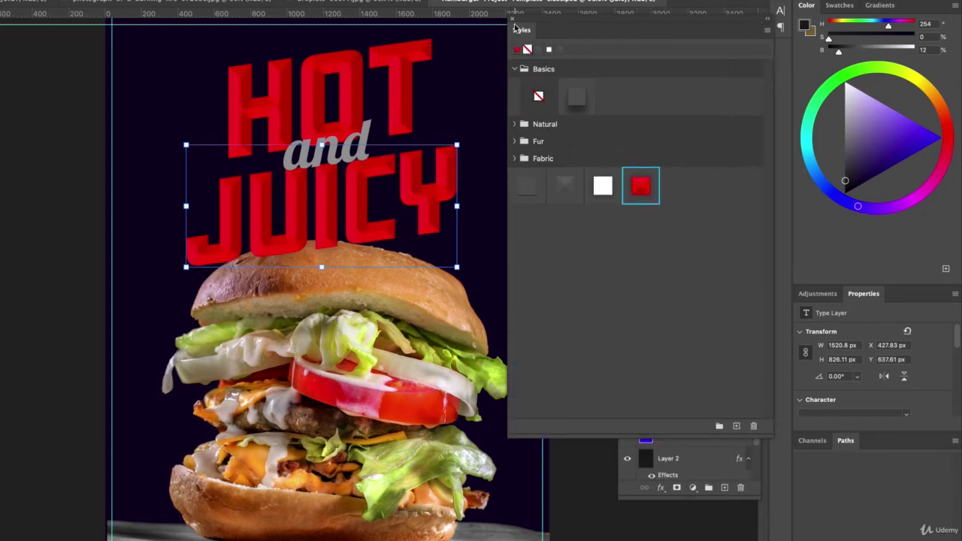
Dock the floating layer styles view into the group with Adjustments and Properties
left_click_drag(519, 28, 896, 294)
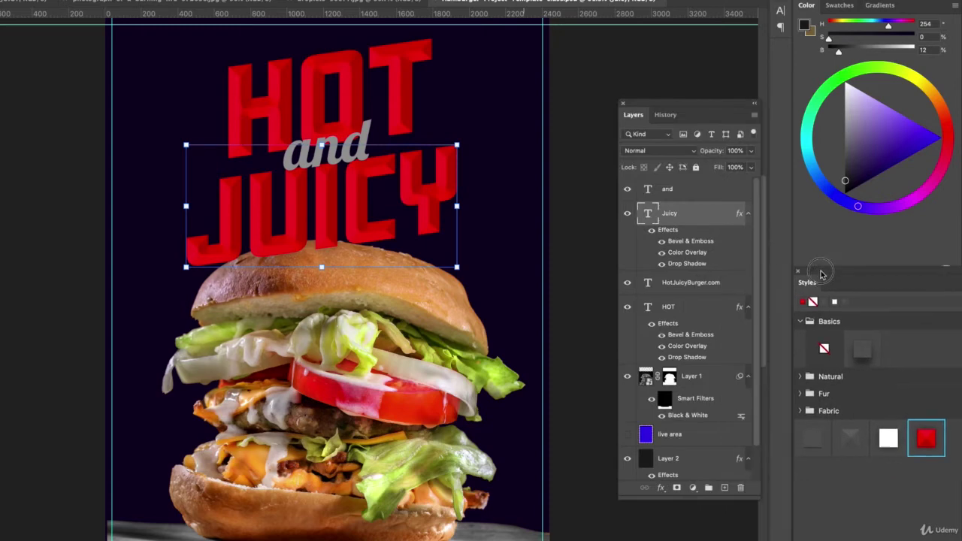
double_click(651, 216)
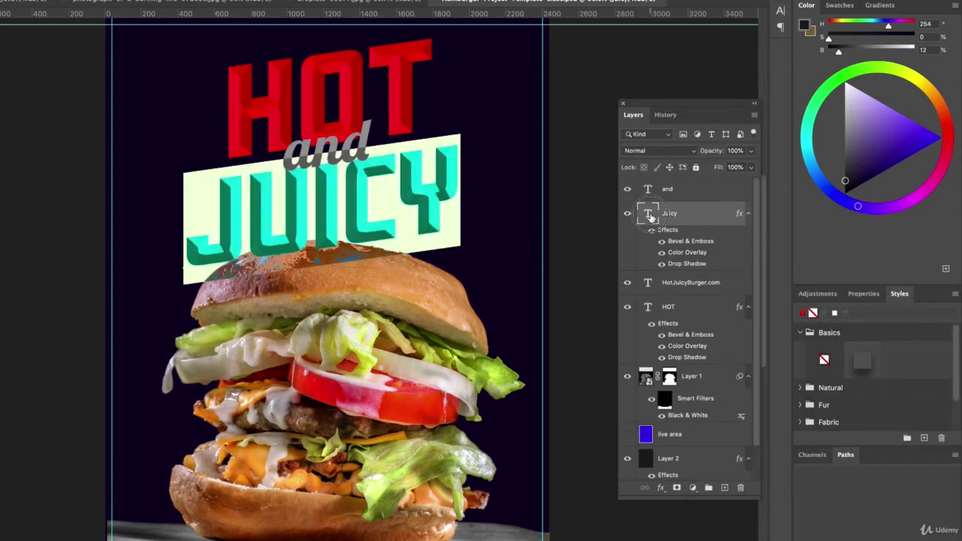
left_click(720, 218)
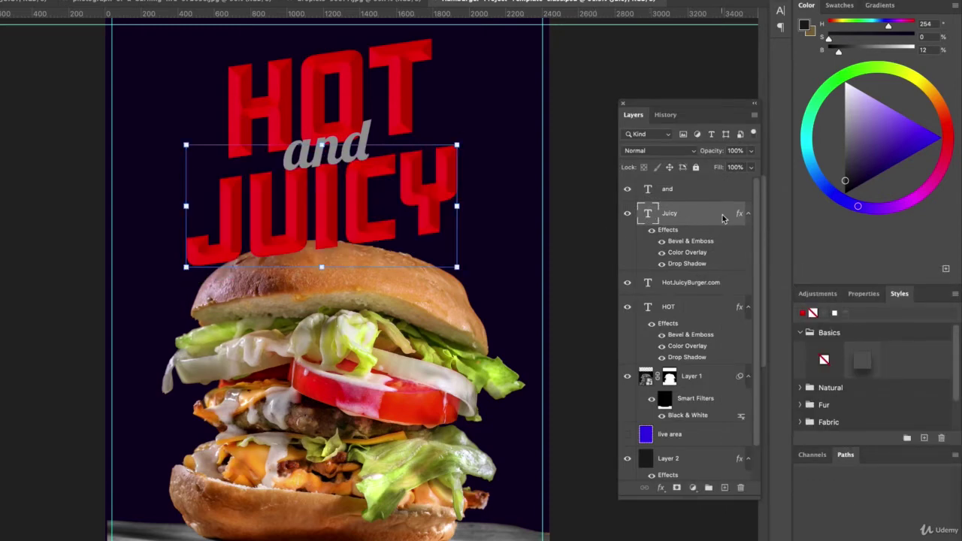
Sample a green from the lettuce for the Juicy layer's Color Overlay and shift its hue to 80°
double_click(726, 218)
left_click(501, 335)
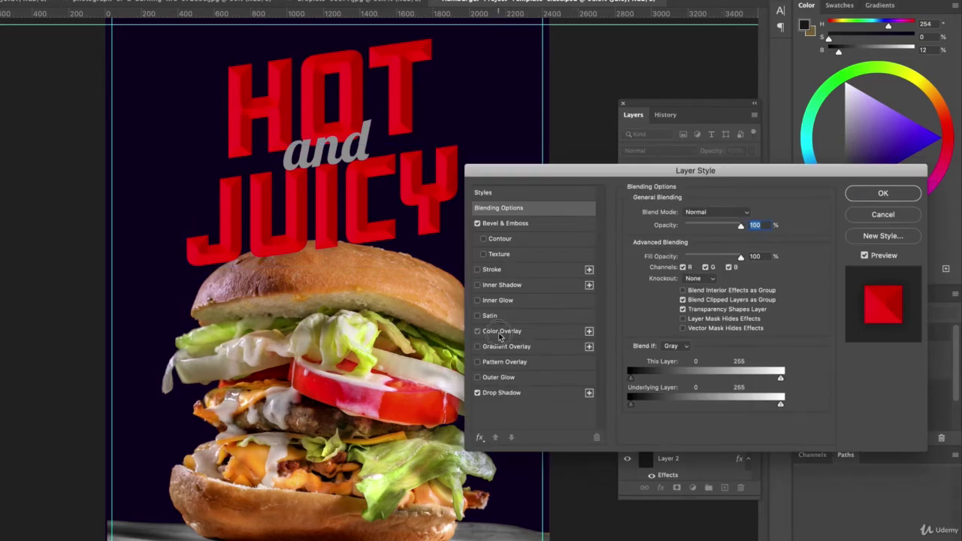
left_click(747, 216)
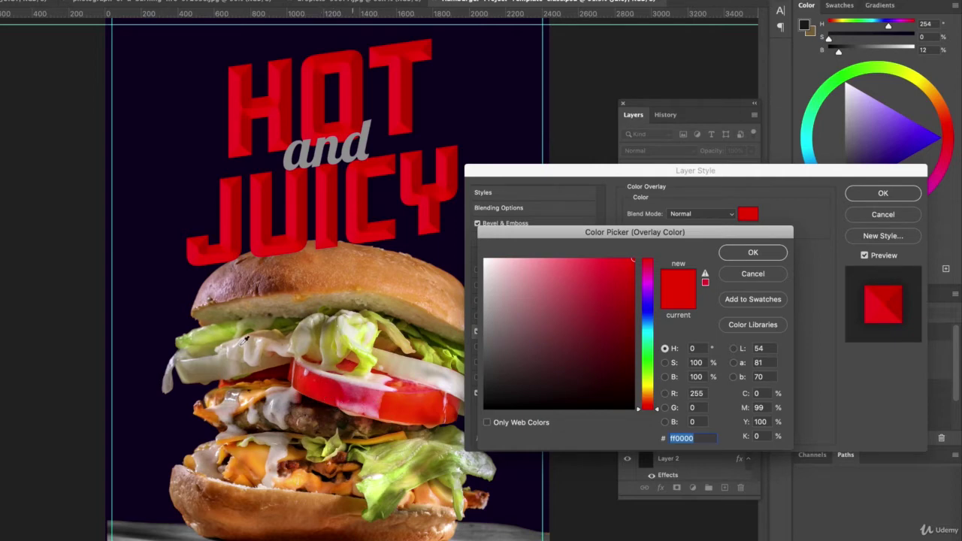
left_click(391, 474)
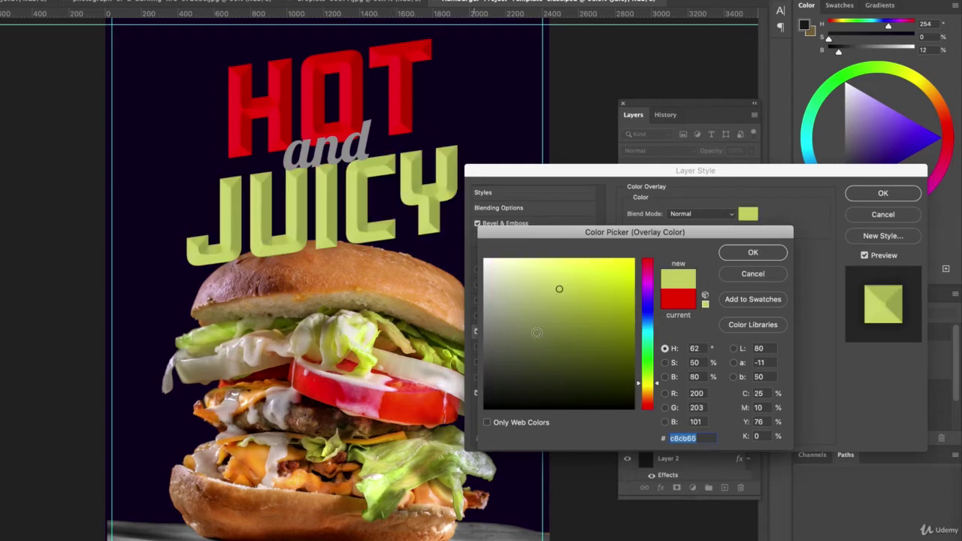
left_click(390, 490)
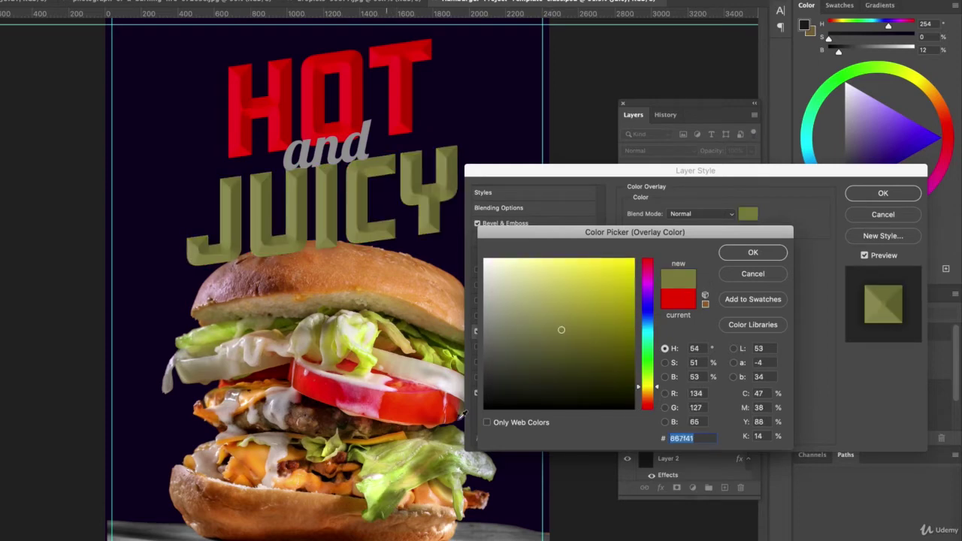
left_click_drag(652, 382, 649, 375)
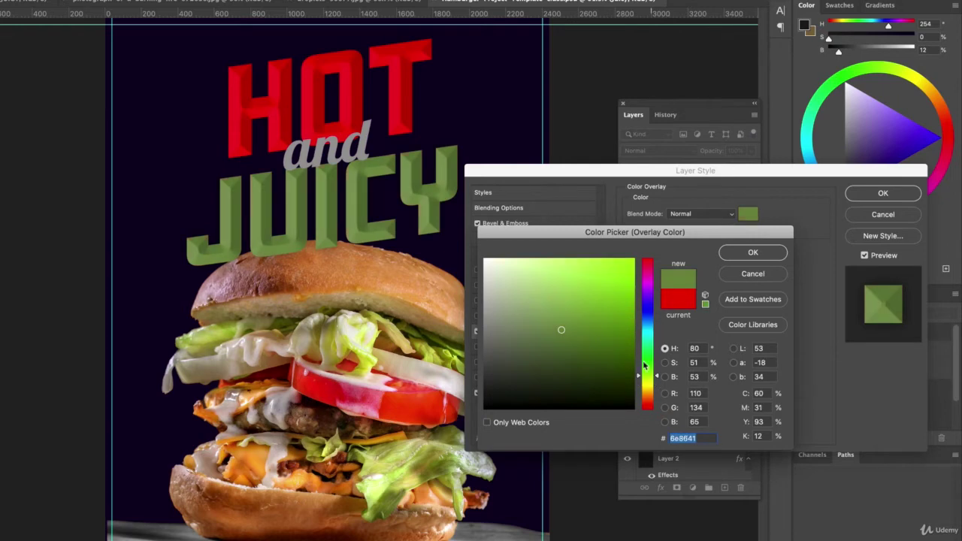
Make the Juicy layer's overlay color a more saturated, brighter lime green and accept it
left_click(634, 288)
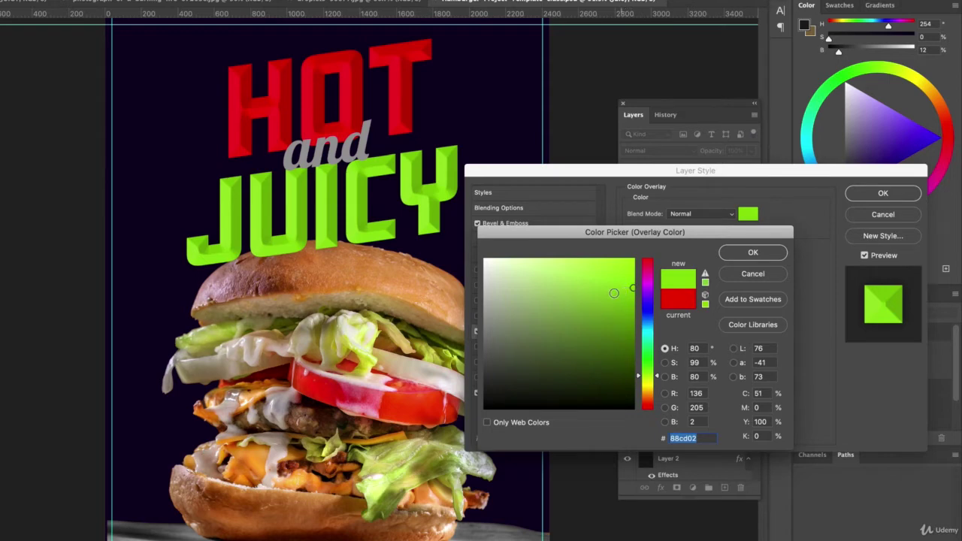
left_click(563, 291)
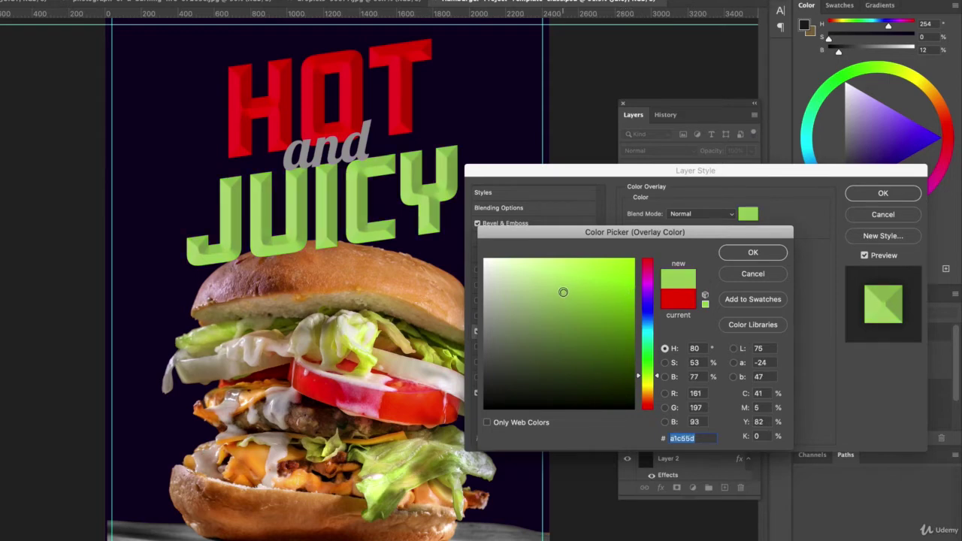
left_click(634, 369)
left_click(621, 303)
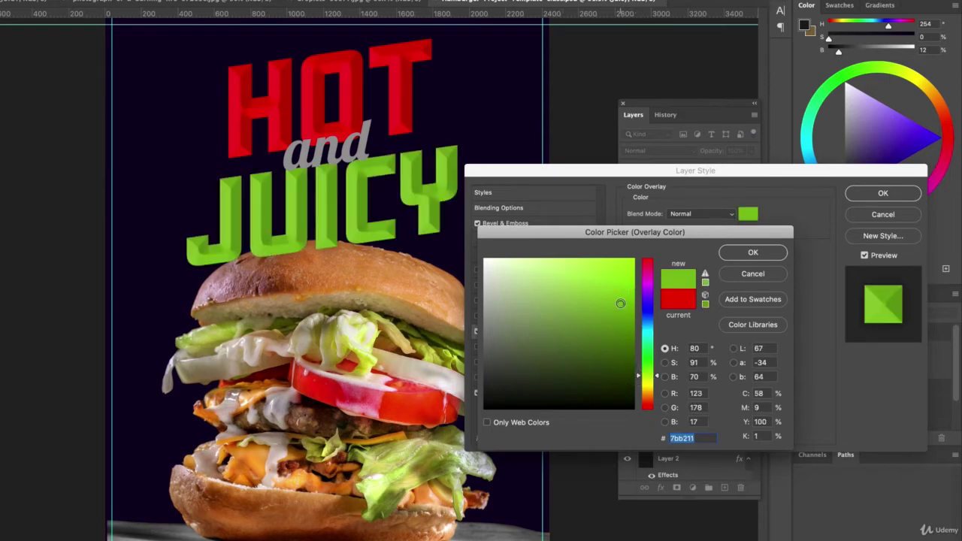
left_click(754, 253)
Set the Juicy layer's Drop Shadow to 100% opacity and a size of 111 px, then accept the layer style
left_click(502, 392)
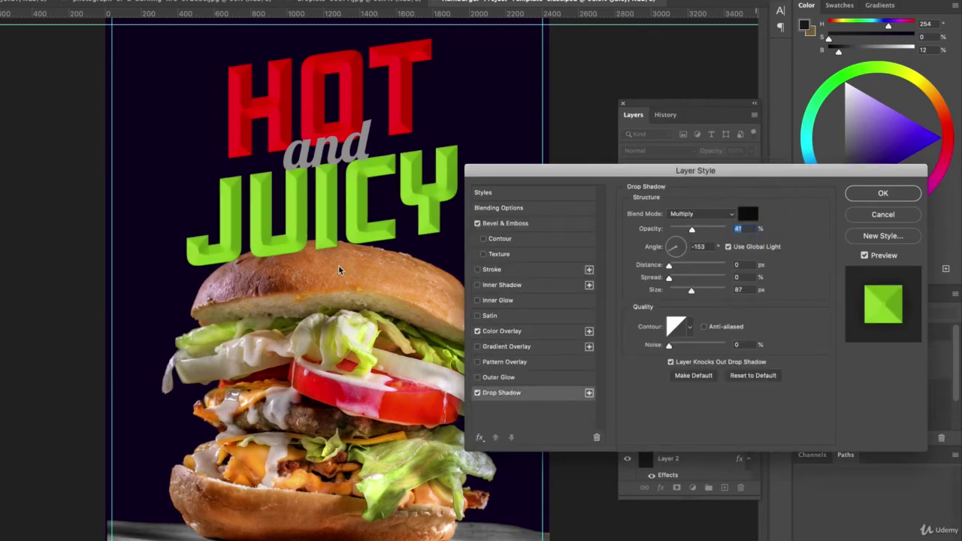
left_click_drag(691, 290, 682, 291)
left_click(697, 292)
left_click(700, 229)
left_click_drag(707, 232, 733, 232)
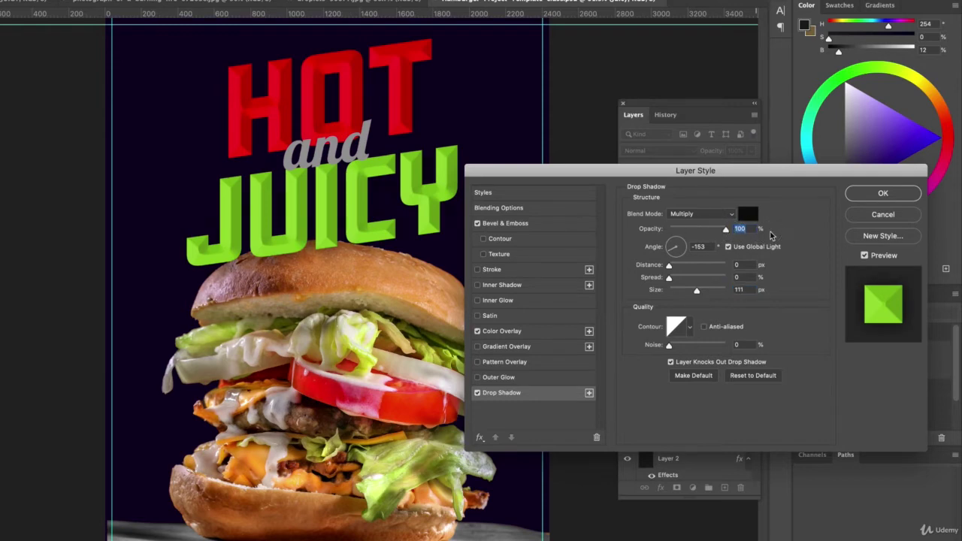
left_click(879, 197)
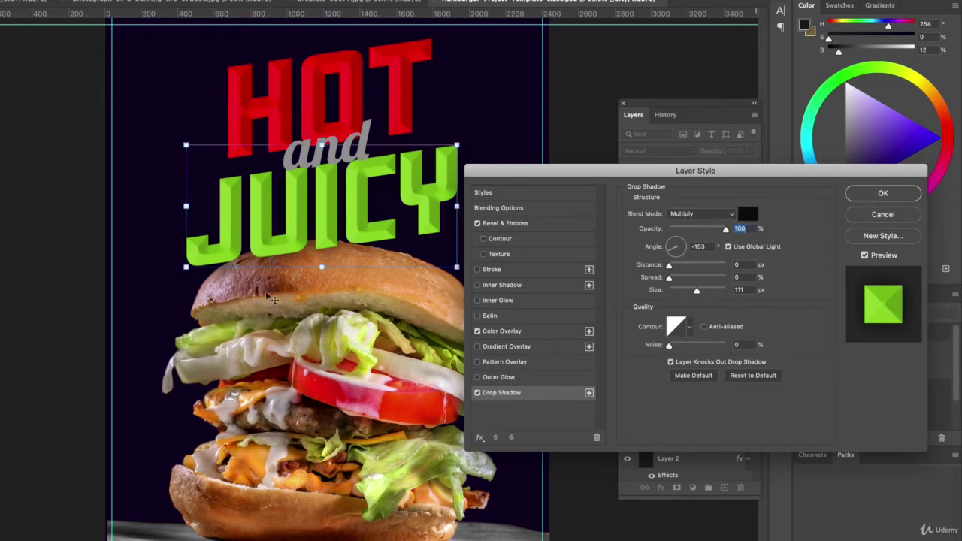
left_click(160, 286)
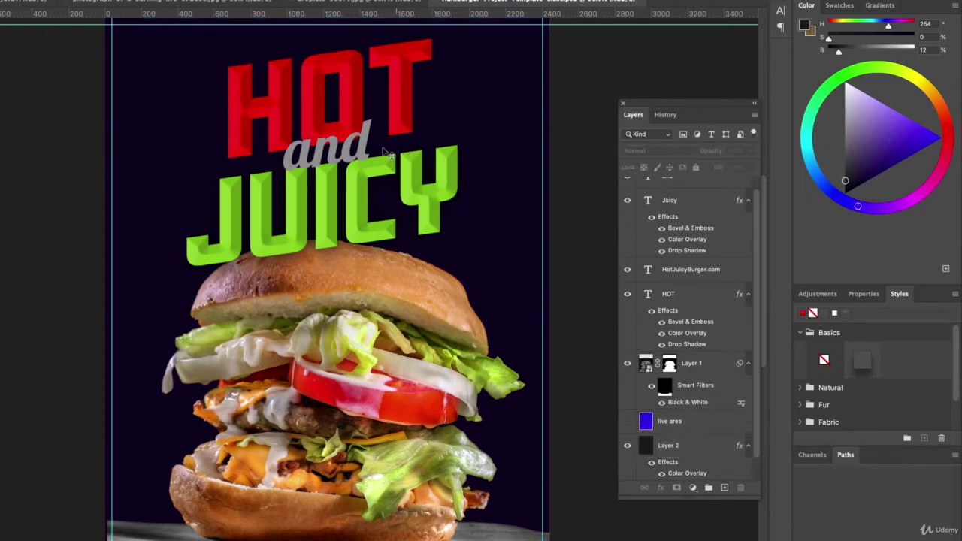
Move the word "and" slightly down between HOT and JUICY and change its text color to white (ffffff)
mouse_move(373, 151)
left_mouse_down()
mouse_move(353, 157)
mouse_move(380, 130)
mouse_move(350, 185)
mouse_move(358, 150)
left_mouse_up()
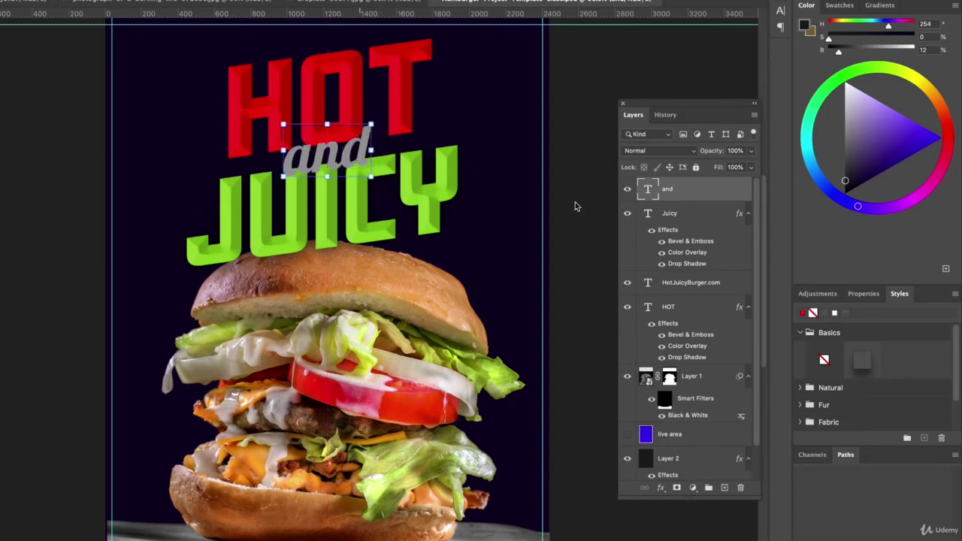
double_click(647, 190)
left_click(382, 10)
left_click_drag(511, 291, 488, 246)
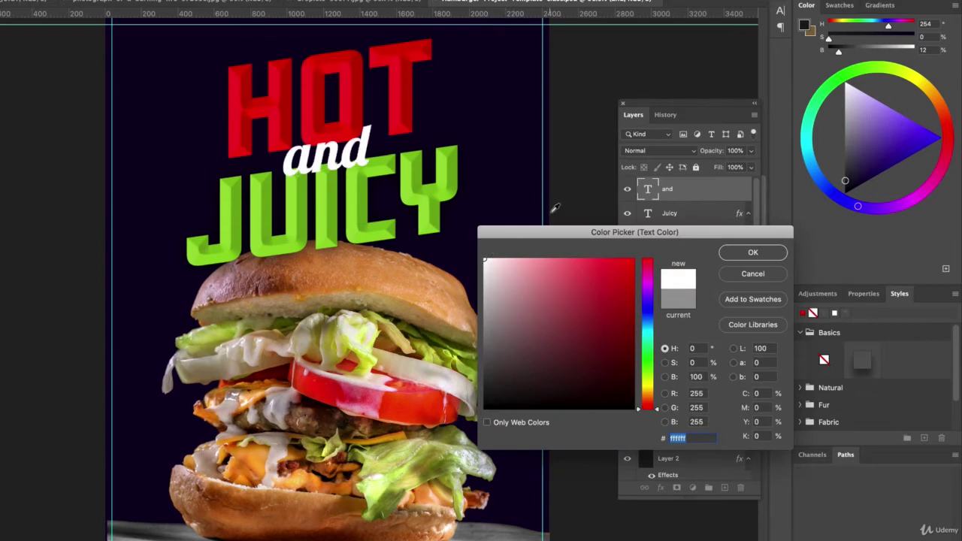
left_click(752, 254)
Add a Drop Shadow to the "and" text with 100% opacity and a size of 79 px
double_click(720, 199)
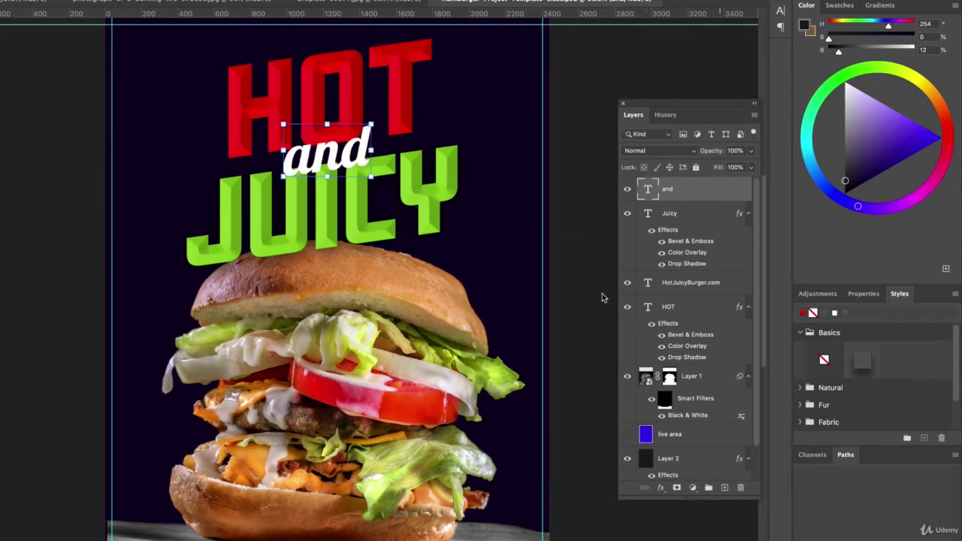
left_click(534, 393)
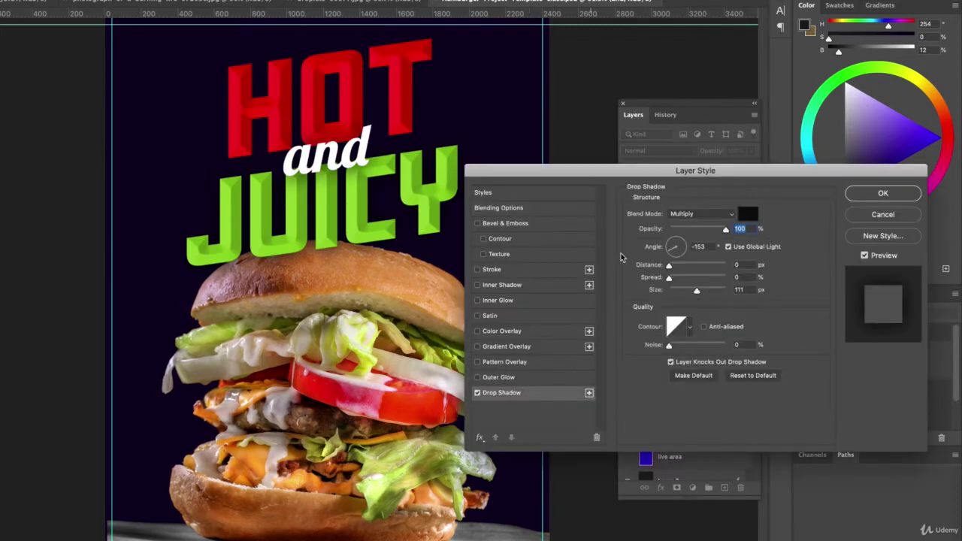
left_click_drag(697, 291, 690, 293)
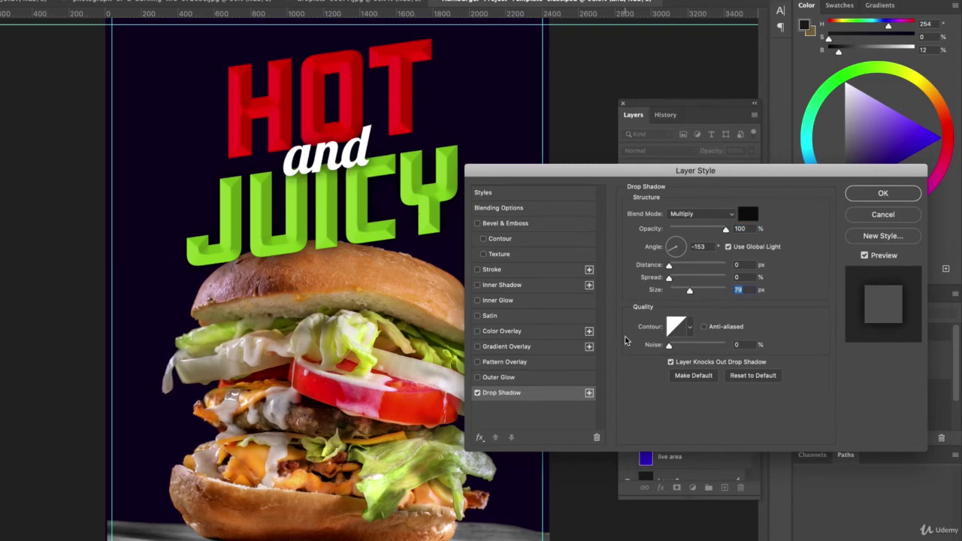
left_click(865, 197)
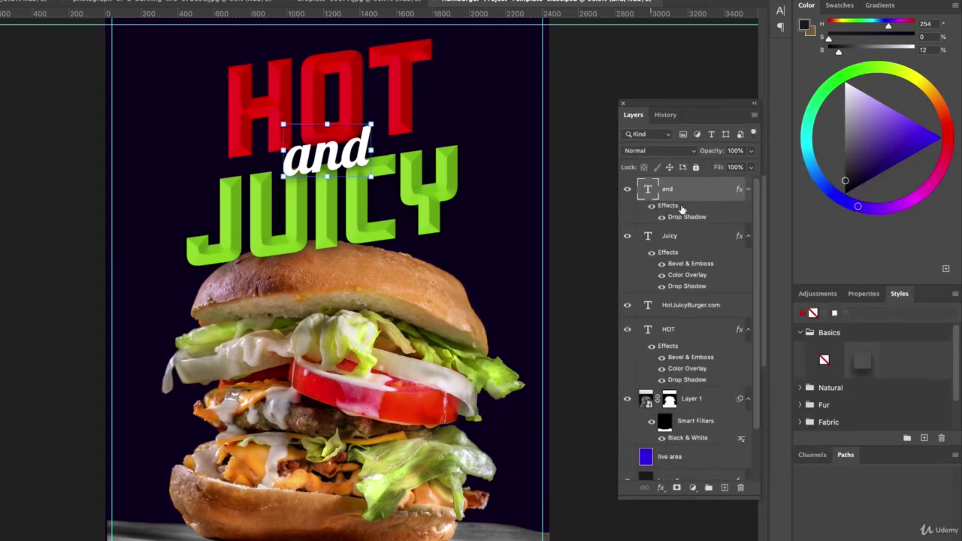
Apply the saved red HOT style to the "and" text and set its Color Overlay to white (ffffff)
scroll(836, 363, "down", 2)
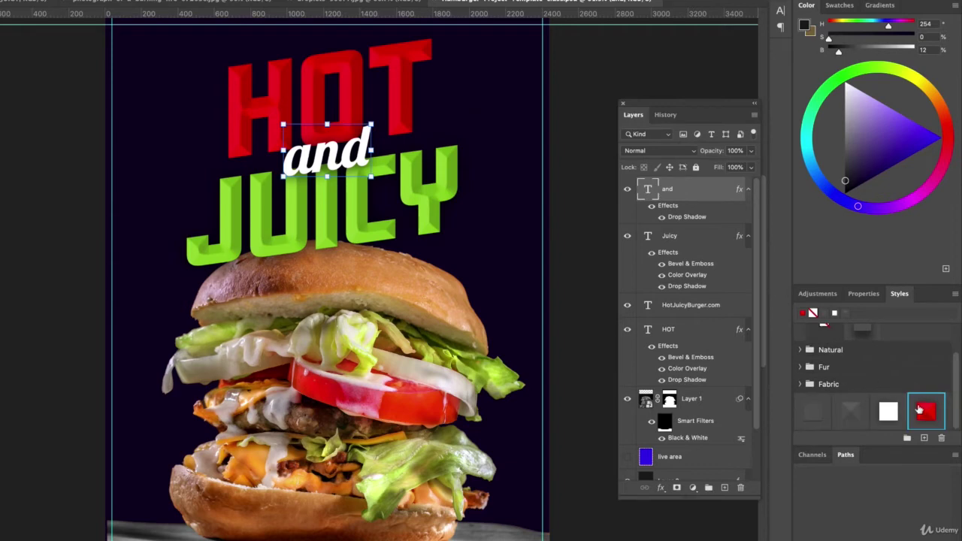
left_click(926, 412)
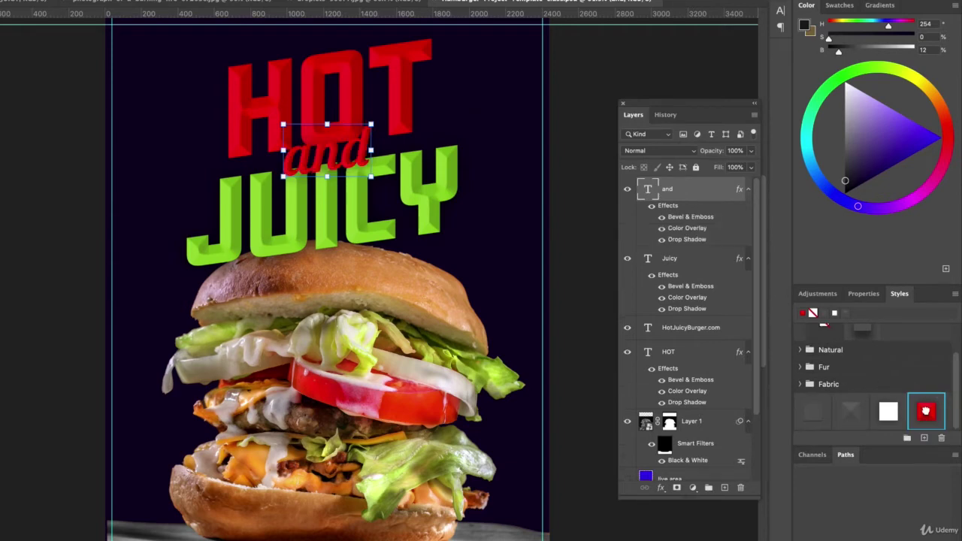
double_click(712, 196)
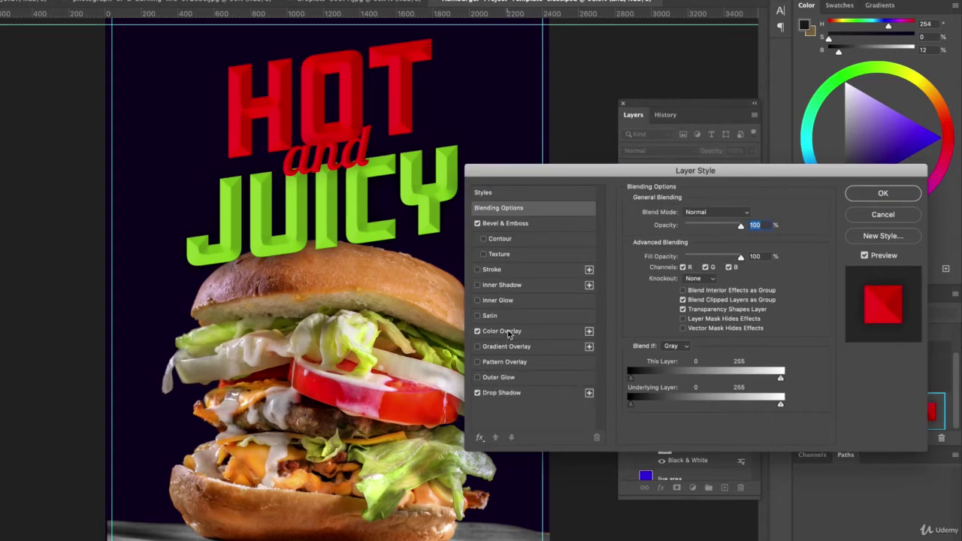
left_click(500, 331)
left_click(748, 213)
left_click_drag(585, 263, 474, 253)
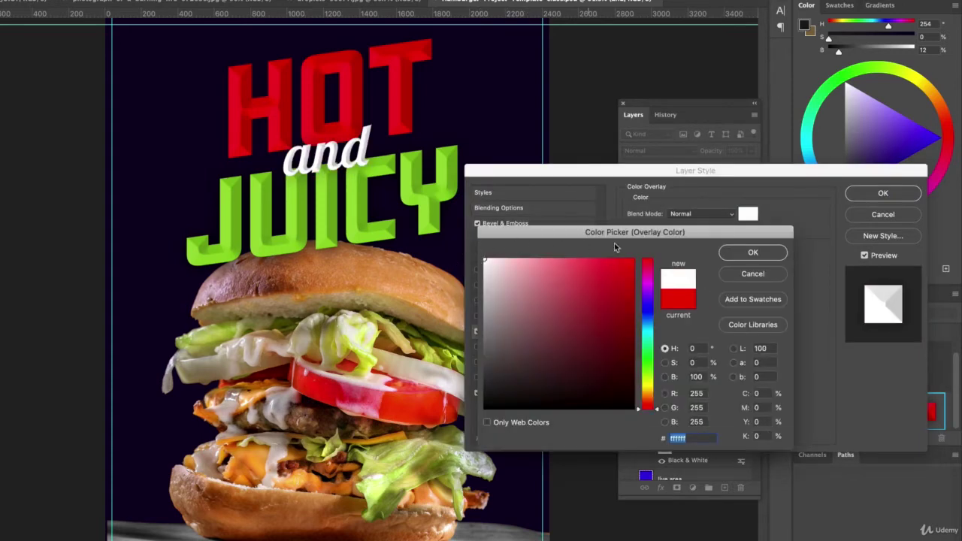
left_click(752, 251)
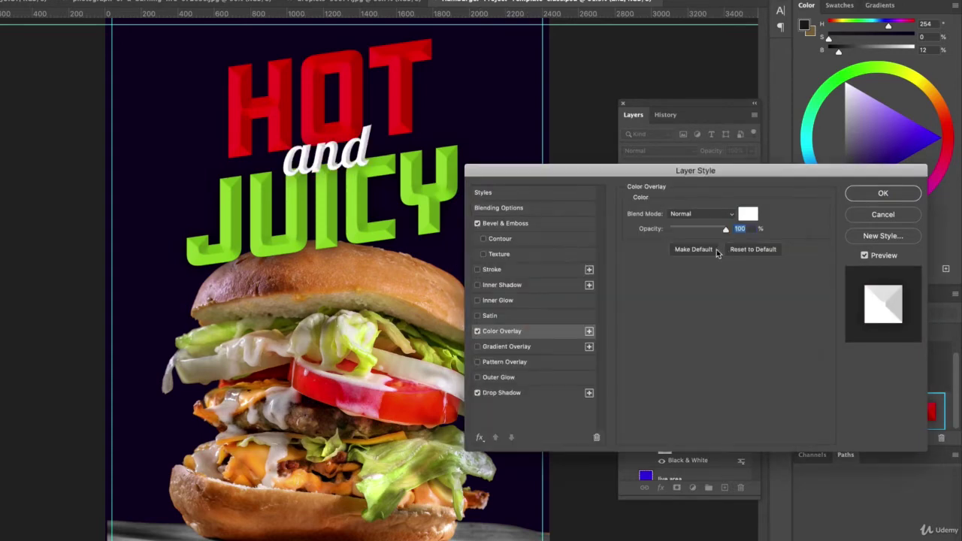
Set the "and" text's Bevel & Emboss to 22% depth, 59 px size and 1 px soften, then accept the layer style
left_click(518, 224)
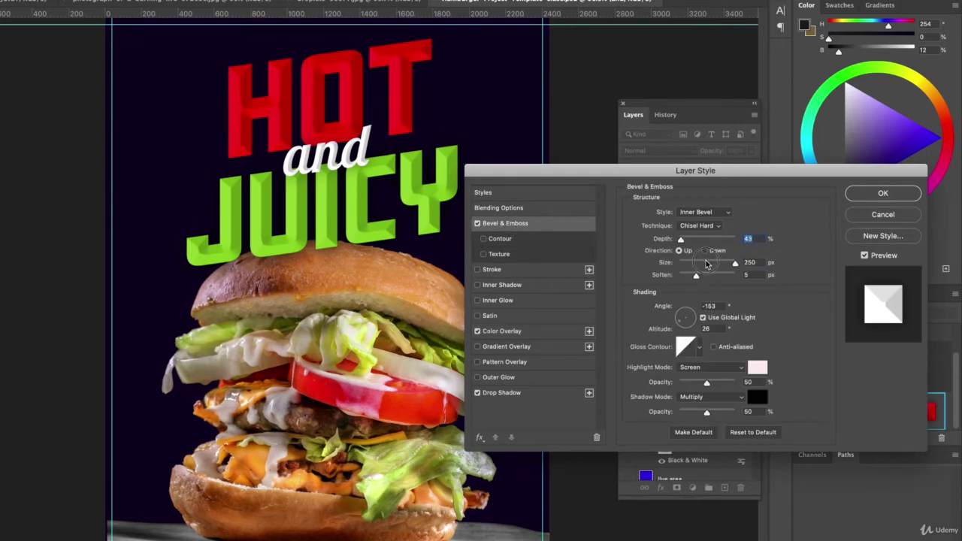
left_click_drag(706, 263, 684, 276)
left_click_drag(681, 239, 680, 242)
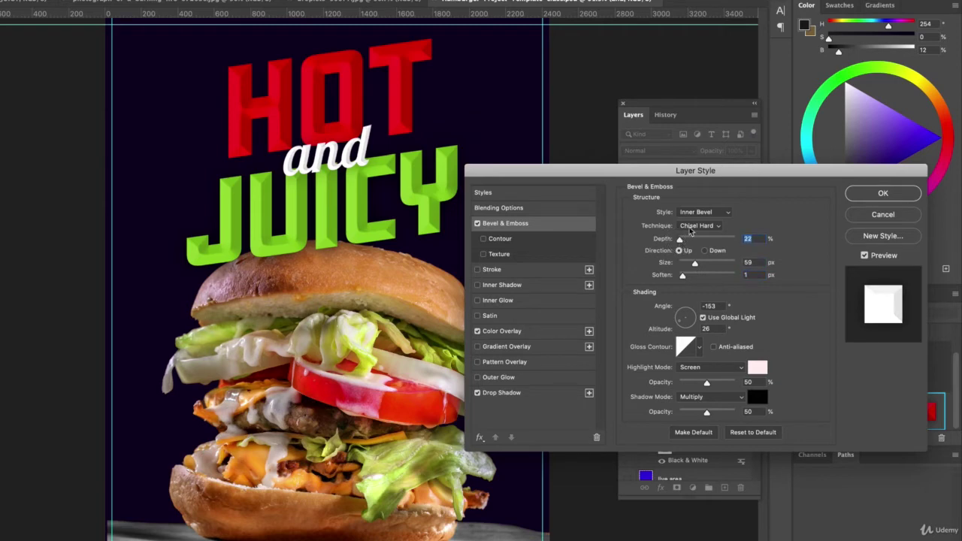
left_click(880, 197)
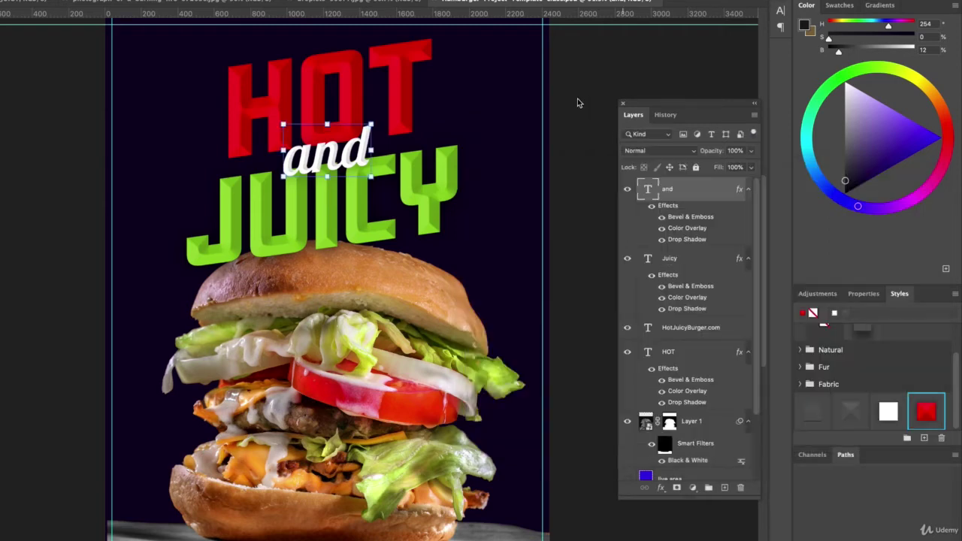
Enlarge the word "and" to overlap HOT and JUICY, then nudge it slightly down and to the left
left_click(370, 148)
left_click_drag(376, 112, 375, 148)
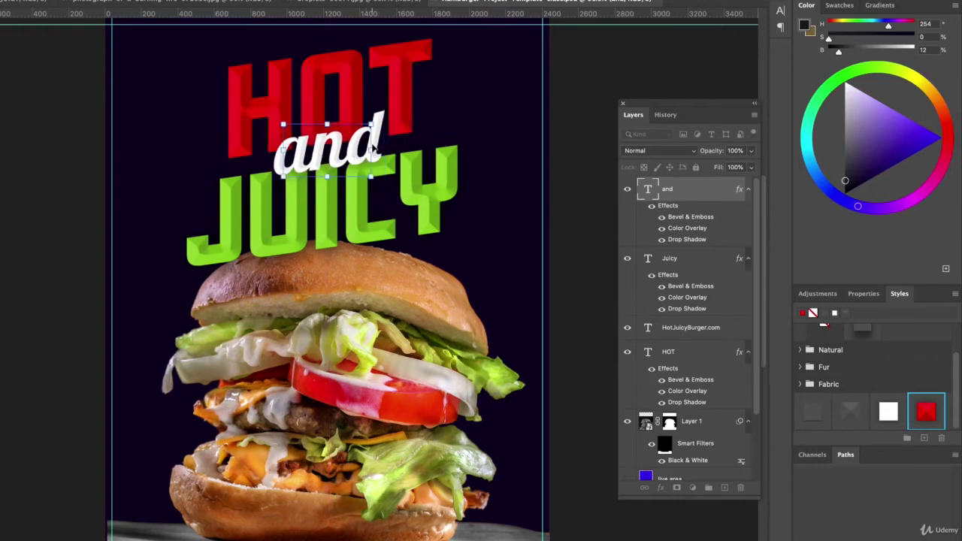
left_click(601, 82)
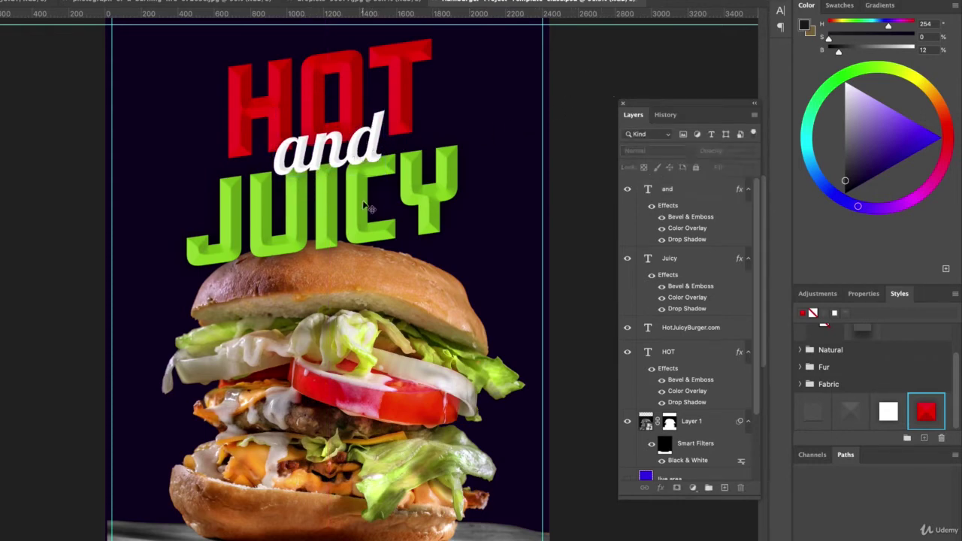
mouse_move(365, 168)
left_mouse_down()
mouse_move(358, 182)
mouse_move(370, 174)
mouse_move(362, 170)
left_mouse_up()
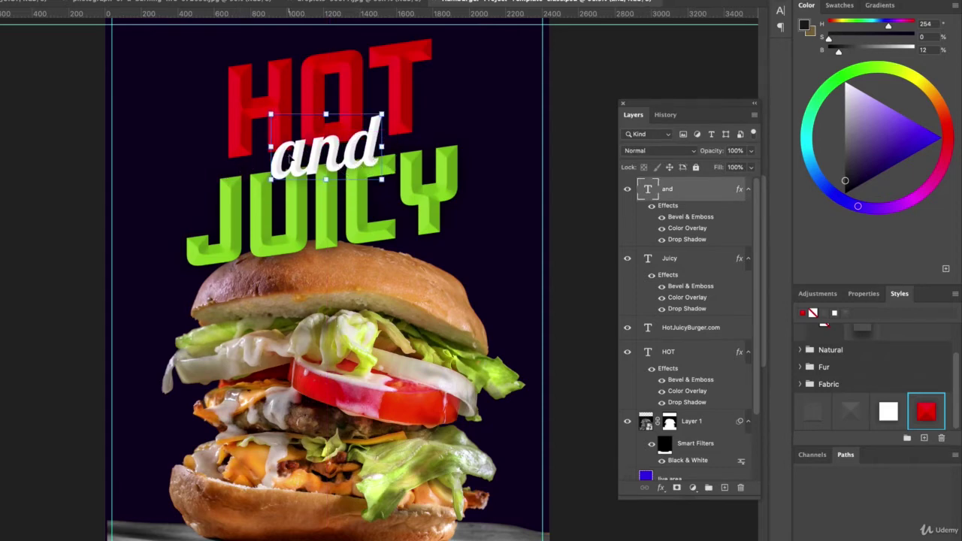
left_click(575, 183)
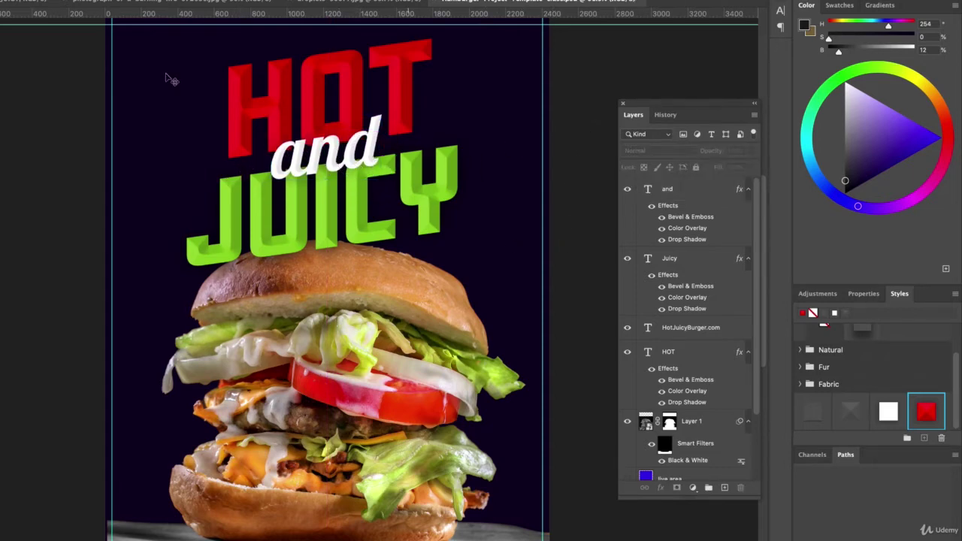
Examine the overall layout of the whole poster at a reduced view size
left_click(19, 75)
left_click(340, 214)
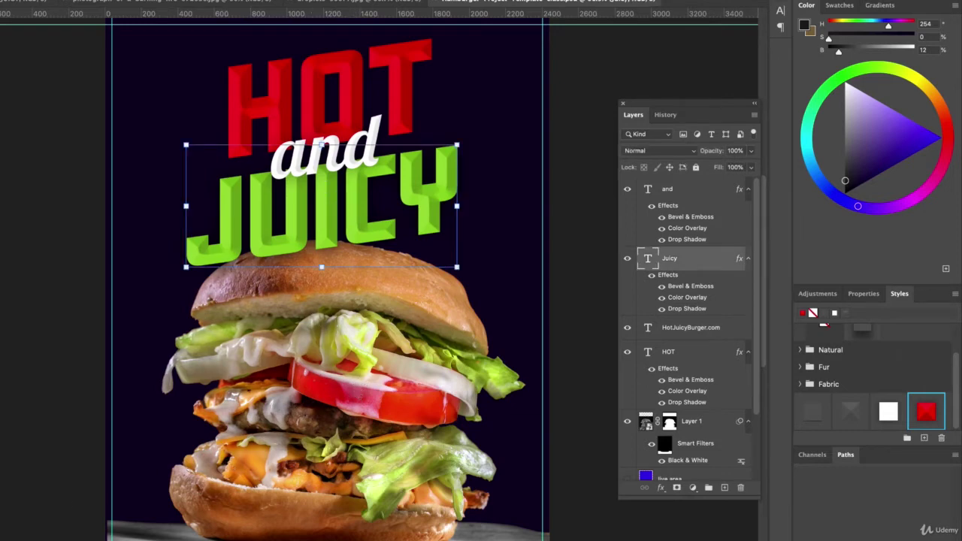
key("ctrl+minus")
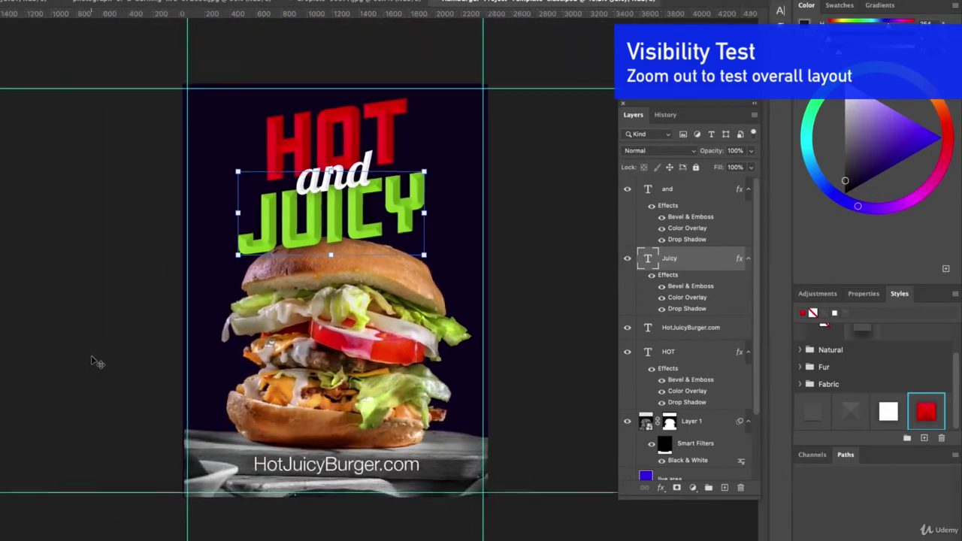
Move the HOT, "and" and JUICY text together slightly down so JUICY overlaps the top bun
key("ctrl+minus")
left_click(107, 296)
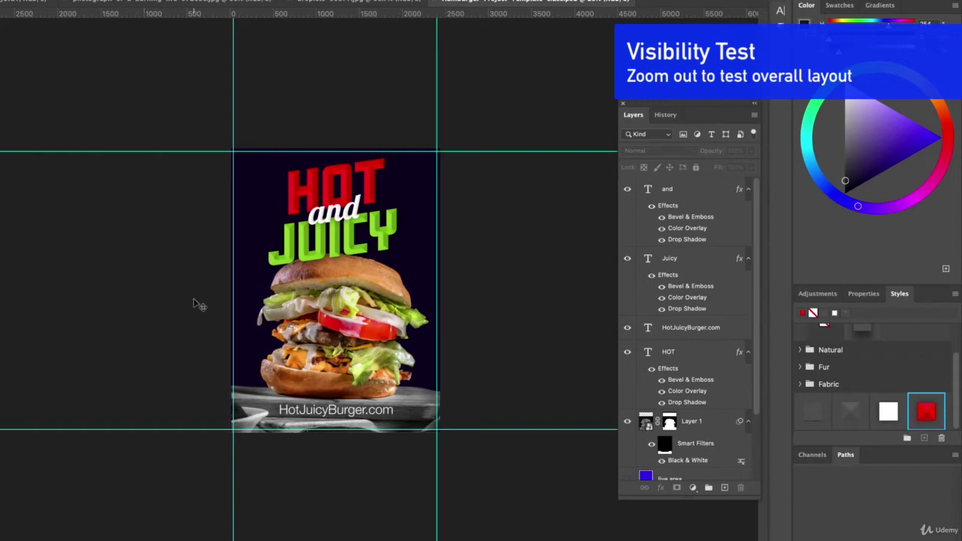
left_click(325, 234)
left_click(351, 179, "shift")
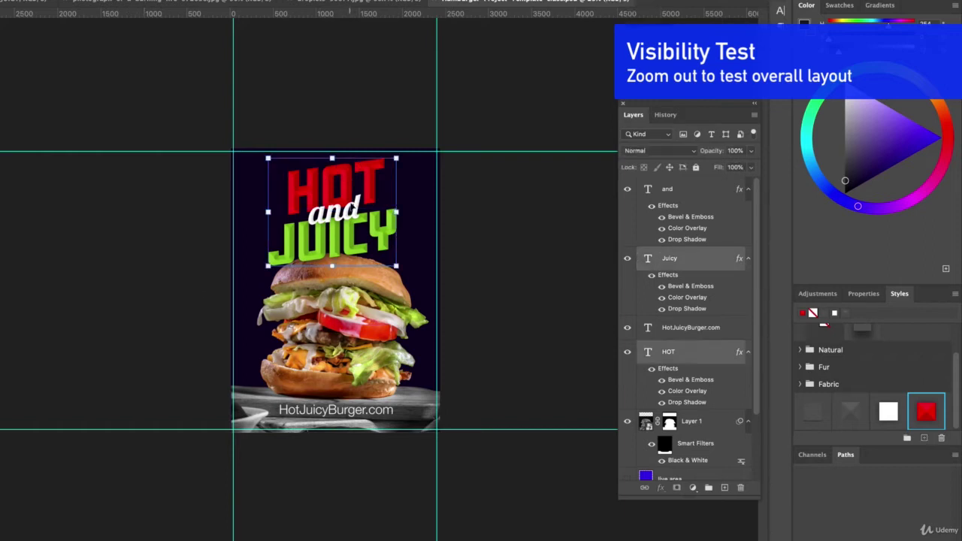
left_click(366, 208, "shift")
left_click_drag(374, 180, 373, 191)
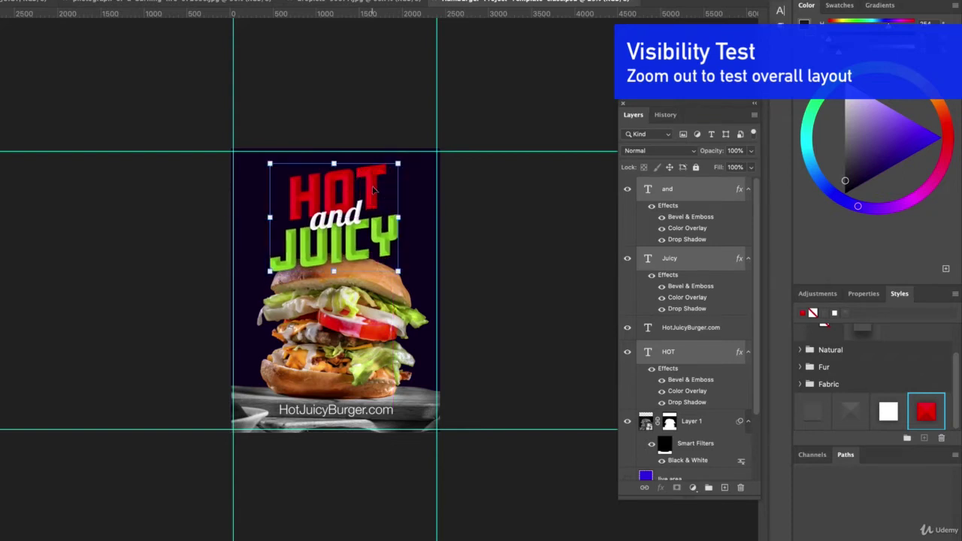
key("shift+Down")
key("shift+Down")
key("shift+Down")
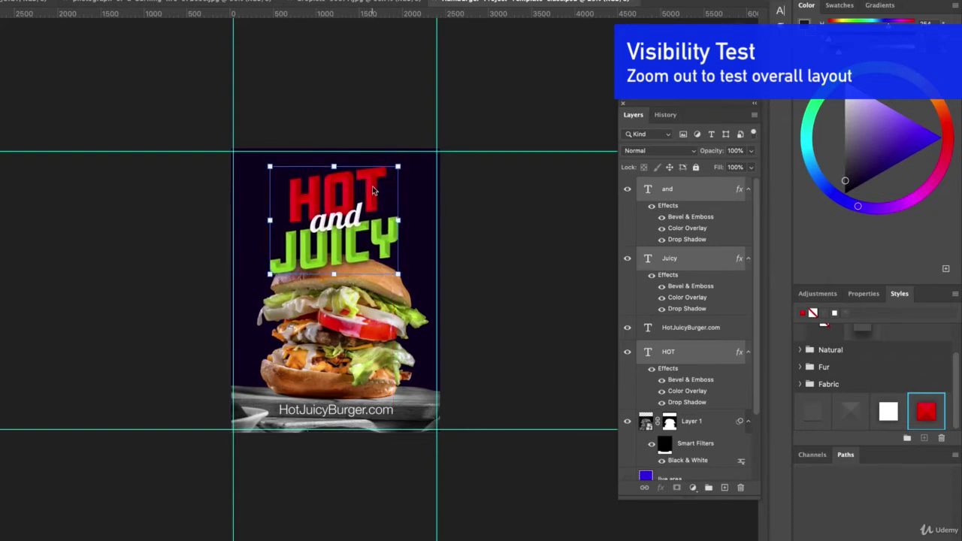
key("shift+Down")
key("shift+Down")
key("shift+Down")
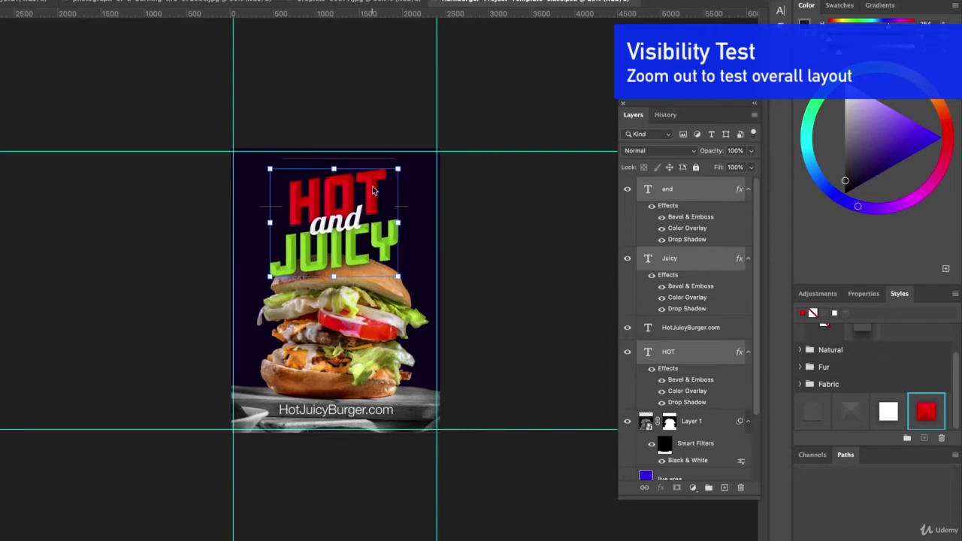
left_click(515, 213)
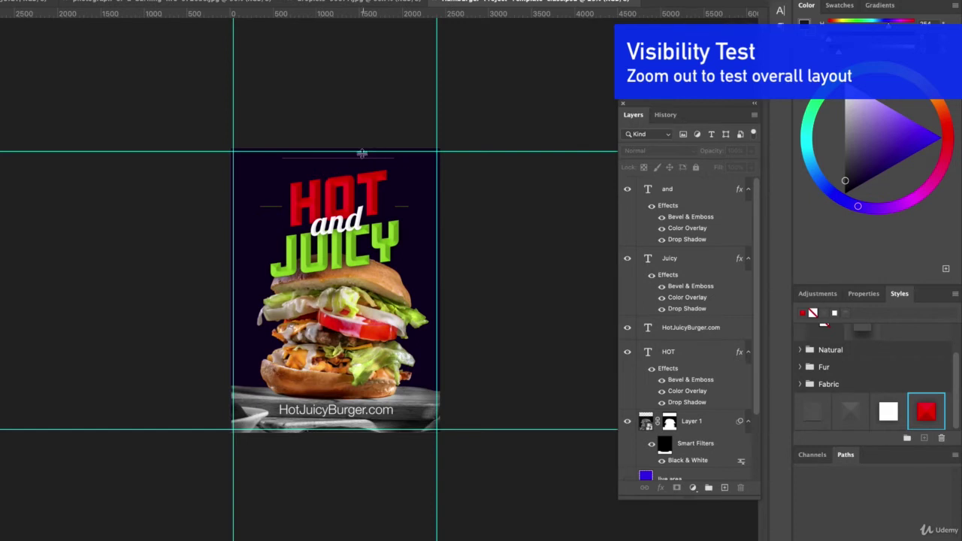
Scale the HOT, "and" and JUICY headline text down slightly as one block
left_click(359, 248)
left_click(339, 199, "shift")
left_click(358, 224, "shift")
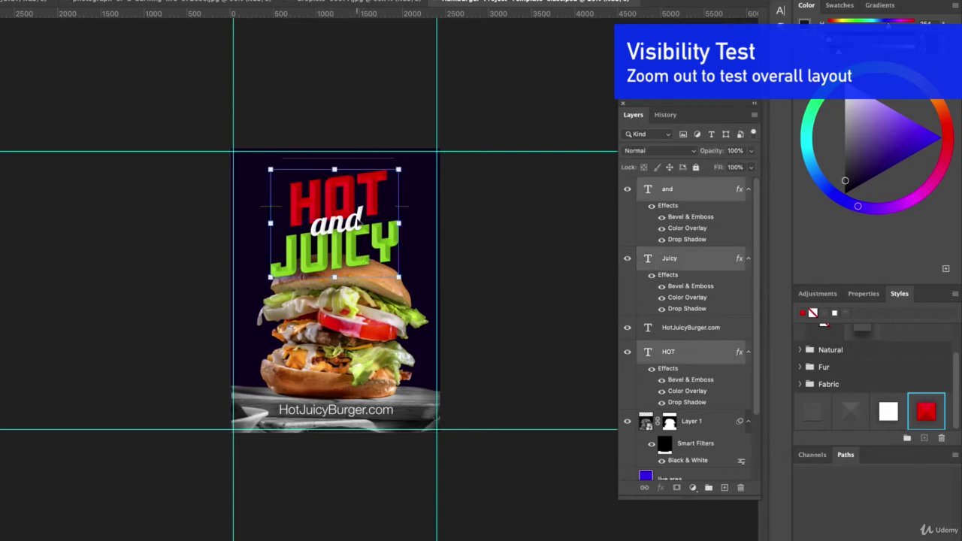
mouse_move(400, 169)
left_mouse_down()
mouse_move(393, 158)
mouse_move(394, 172)
left_mouse_up()
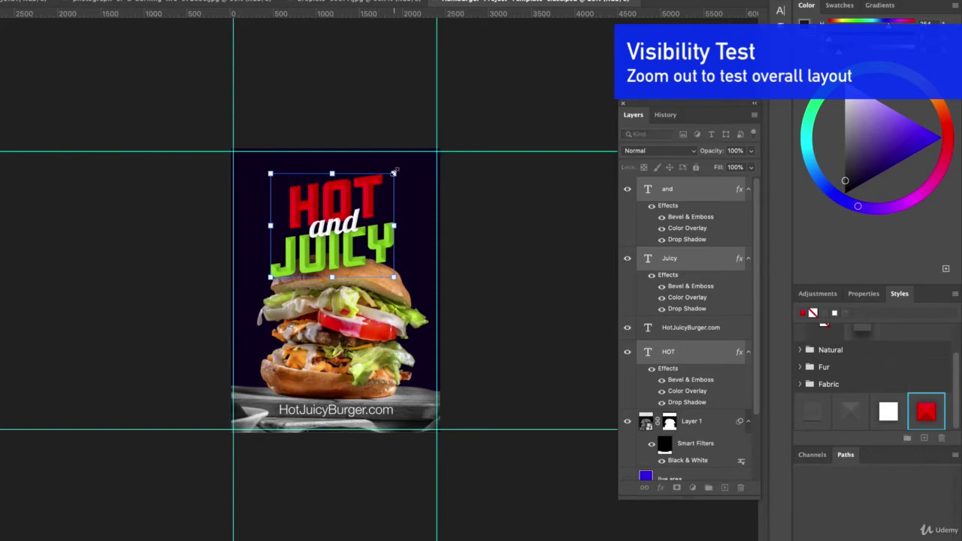
left_click(489, 221)
left_click(337, 225)
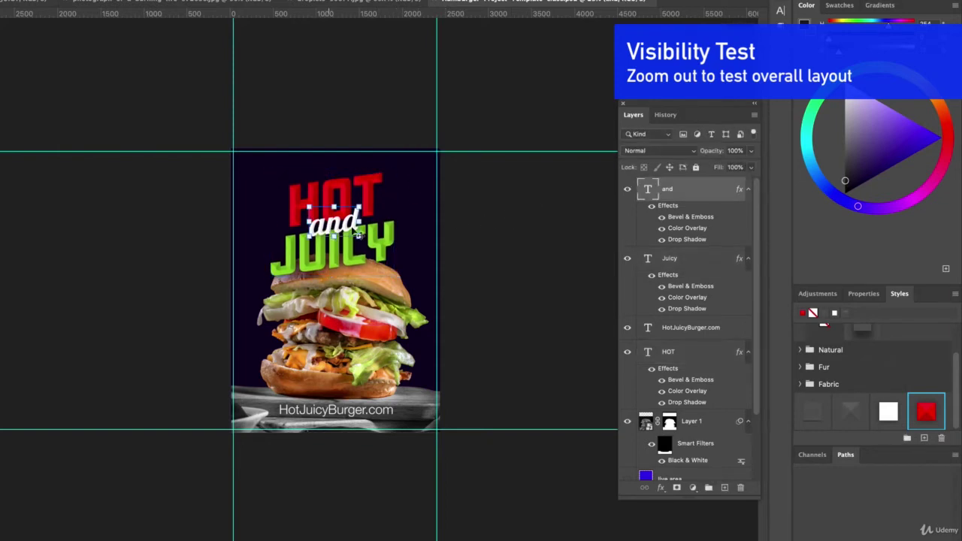
Set the HotJuicyBurger.com text in the Amboy Black font and scale it down slightly on the tabletop
left_click(382, 324)
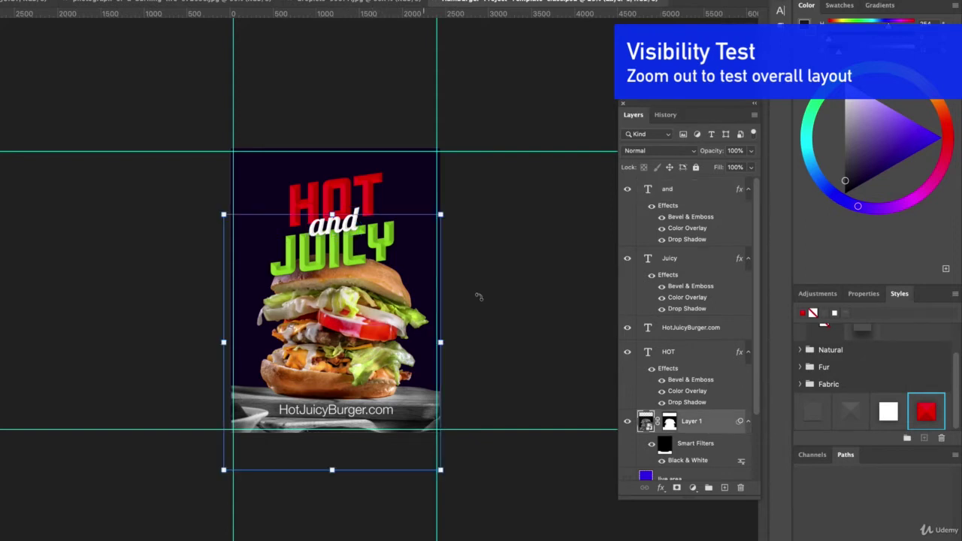
key("alt+bracketright")
key("alt+bracketright")
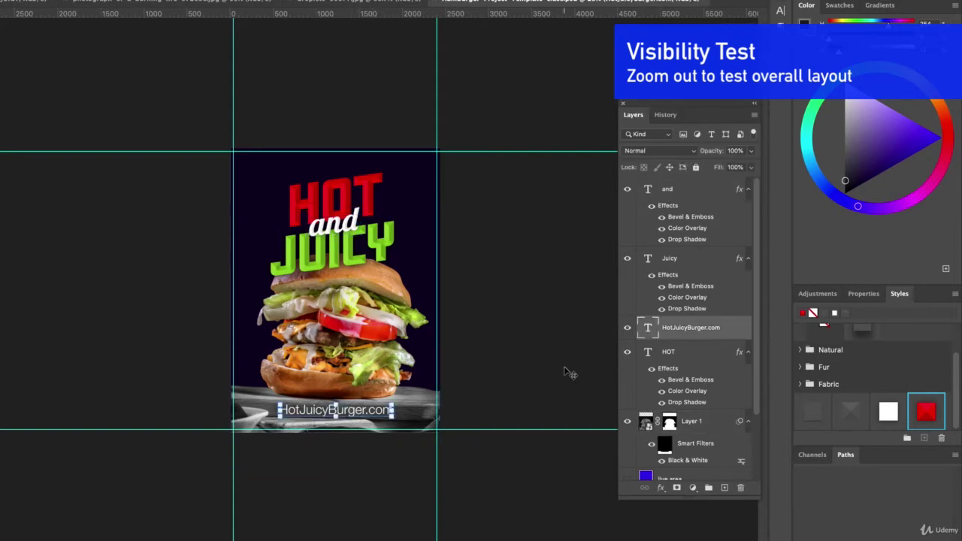
key("ctrl+0")
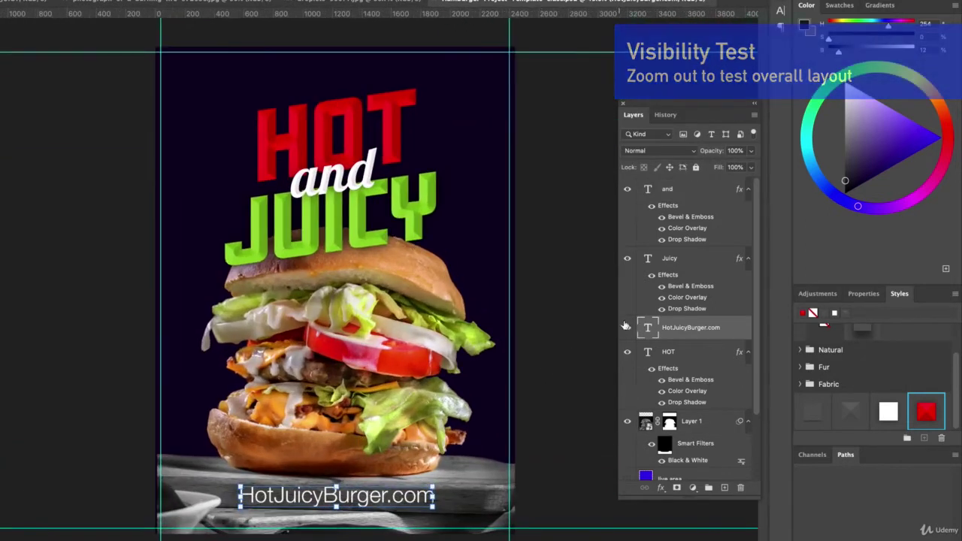
double_click(649, 331)
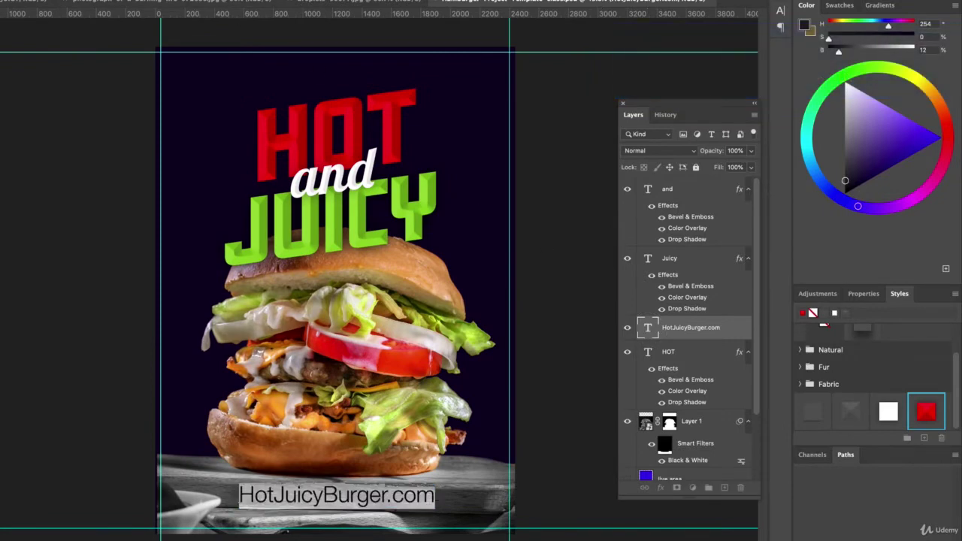
left_click(58, 2)
left_click(17, 27)
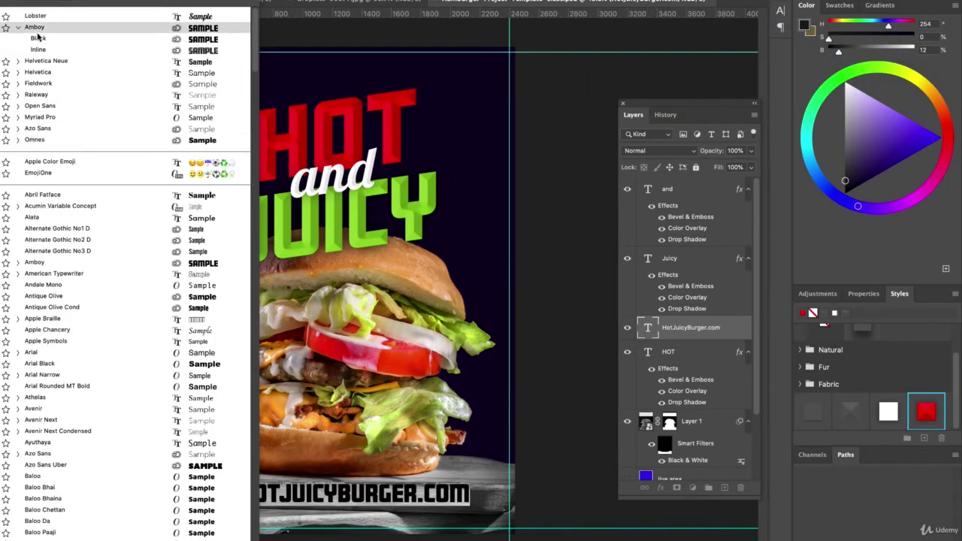
left_click(37, 37)
key("super+Return")
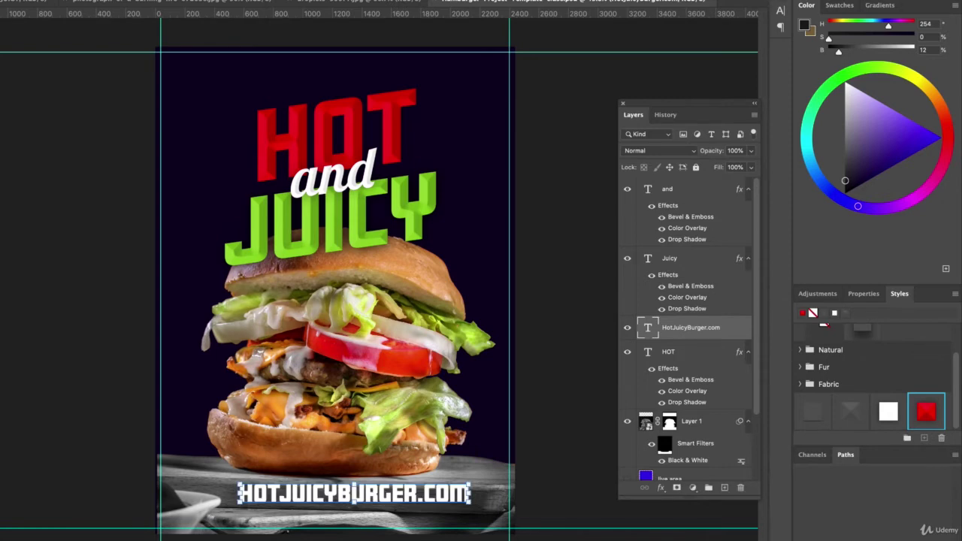
mouse_move(448, 493)
left_mouse_down()
mouse_move(440, 491)
mouse_move(461, 479)
mouse_move(442, 481)
mouse_move(449, 481)
left_mouse_up()
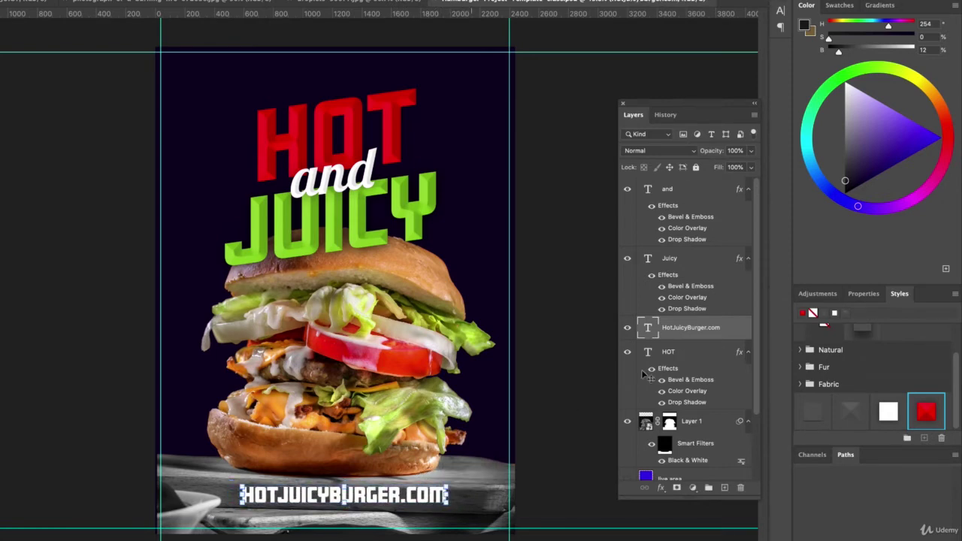
Add a Drop Shadow to the HotJuicyBurger.com text with Multiply blending, 41% opacity and 87 px size
double_click(729, 329)
left_click(520, 392)
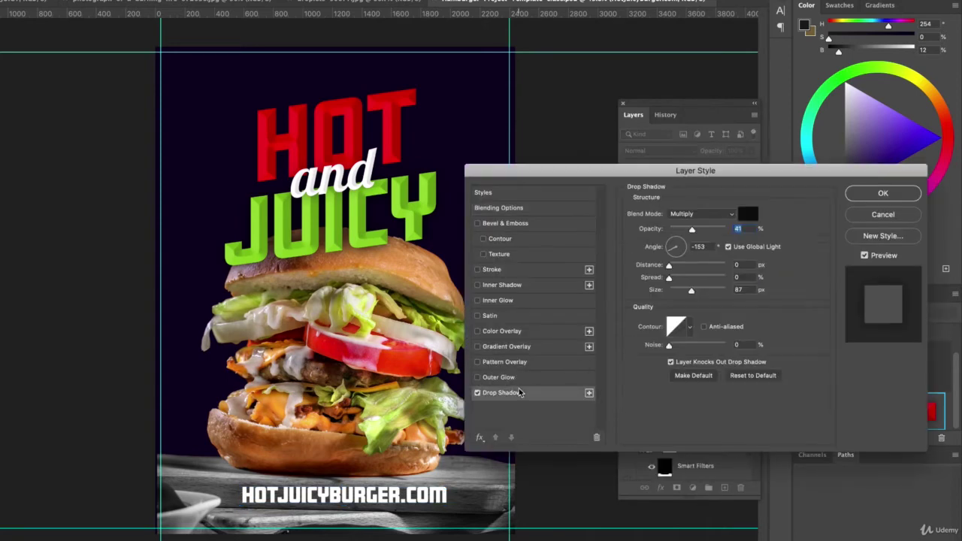
left_click(858, 197)
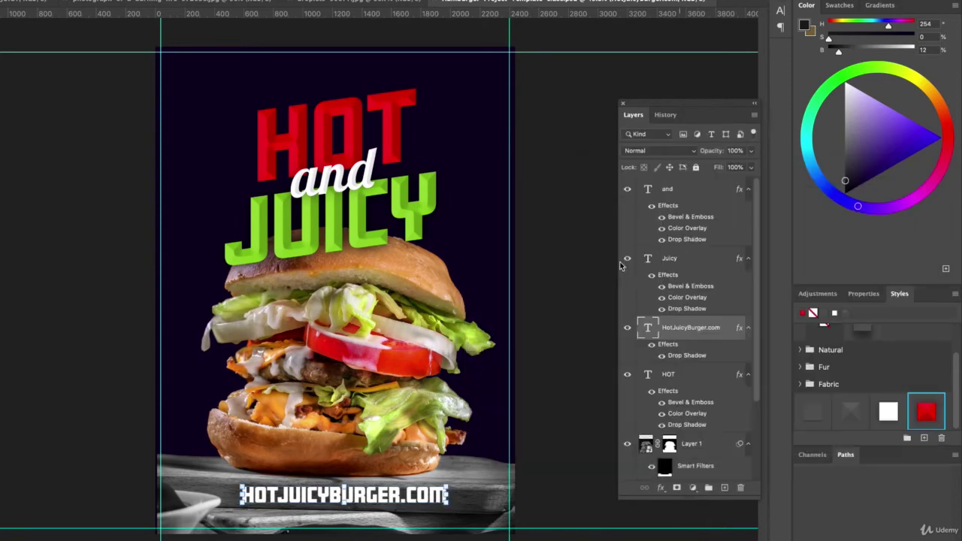
left_click(562, 330)
scroll(313, 514, "up", 3)
scroll(313, 514, "down", 5)
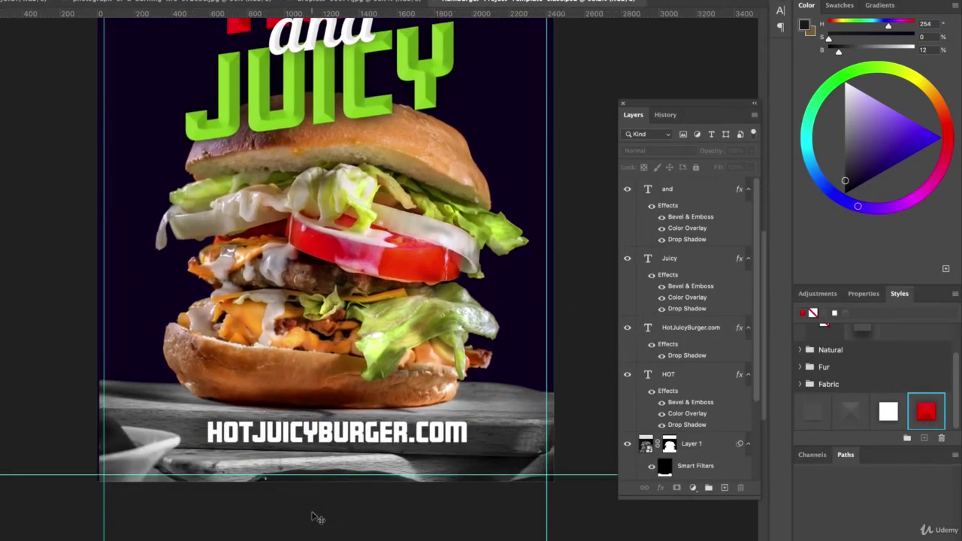
Color the word JUICY in the website address green (99cc35), sampled from the JUICY headline
left_click(337, 435)
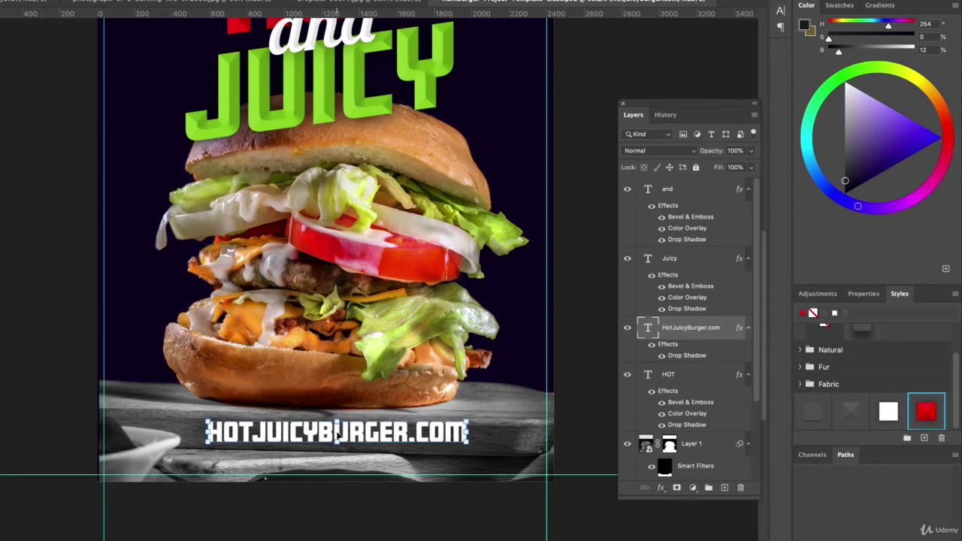
left_click(286, 526)
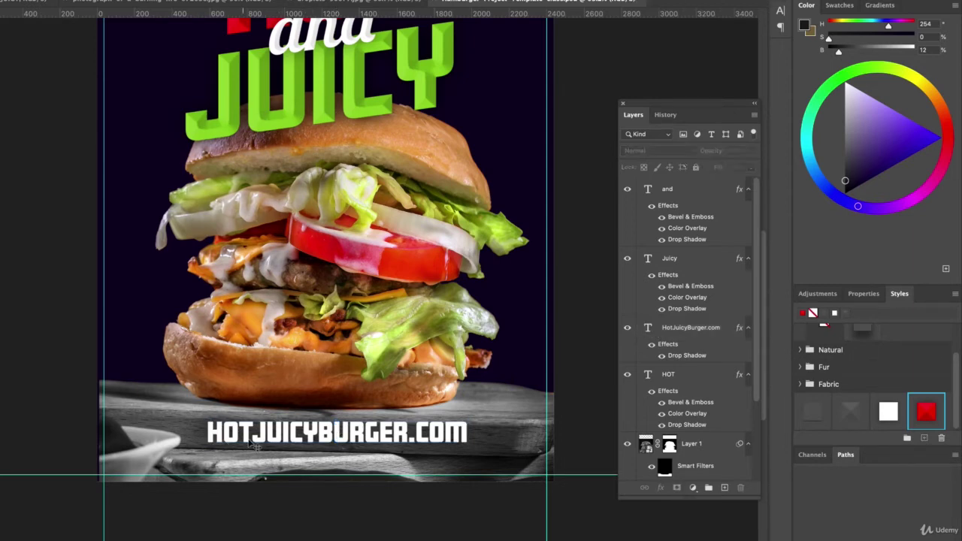
left_click(379, 439)
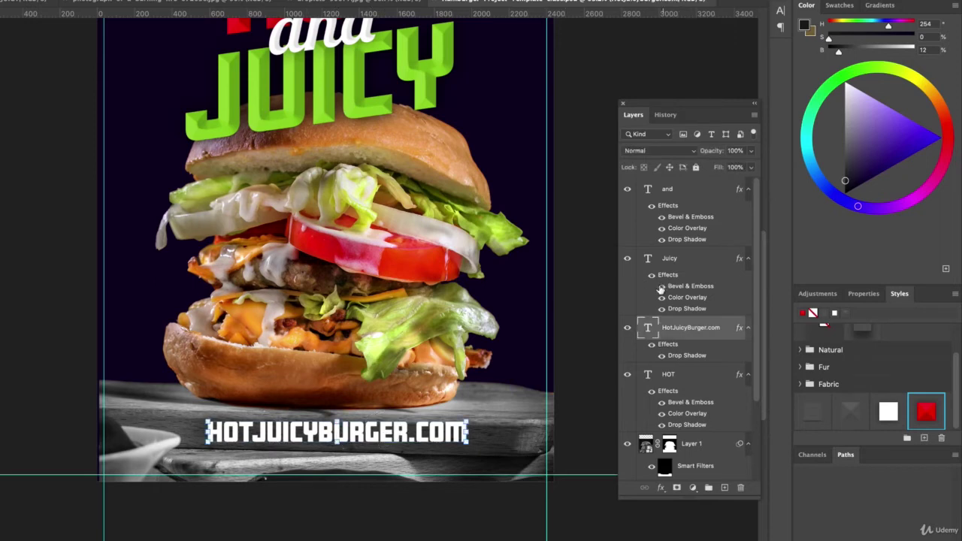
double_click(648, 328)
left_click_drag(251, 432, 319, 432)
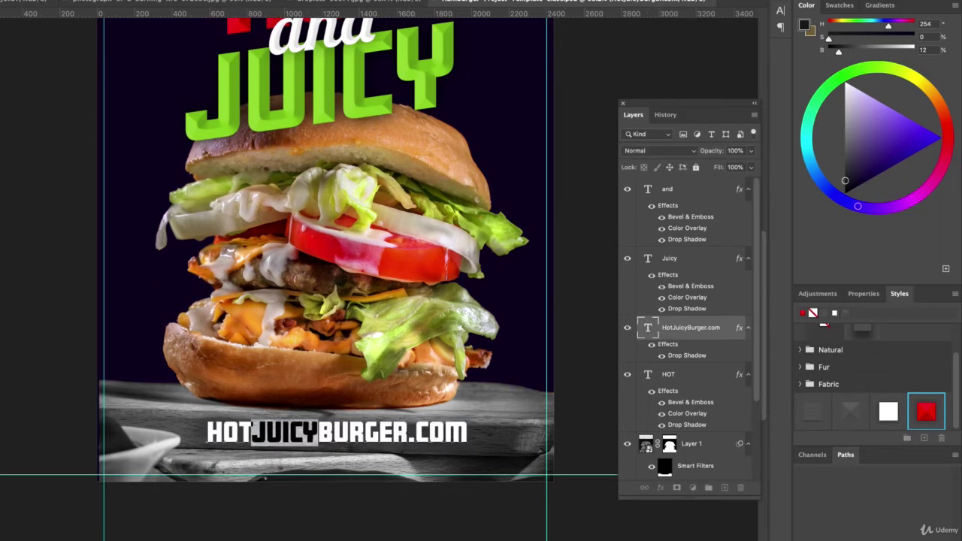
left_click(381, 17)
left_click(357, 72)
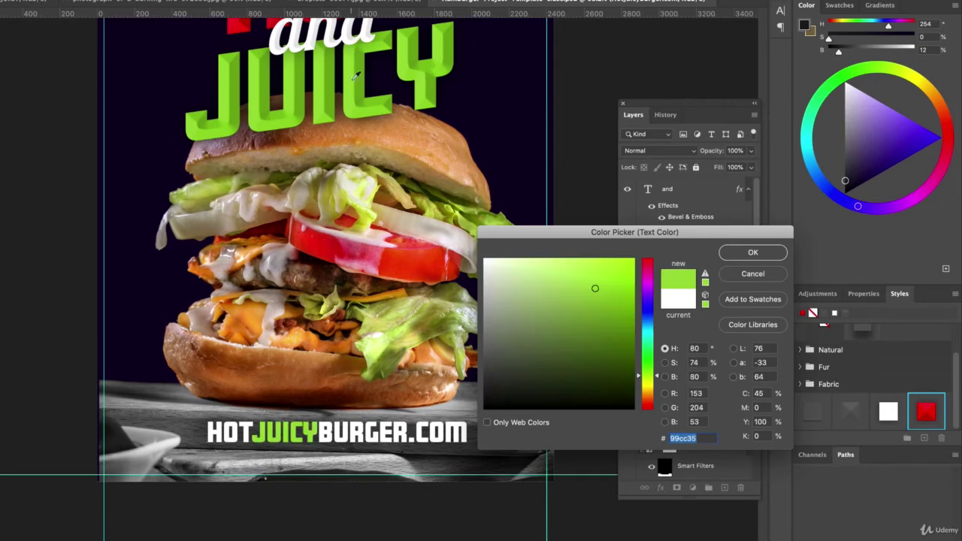
left_click(739, 253)
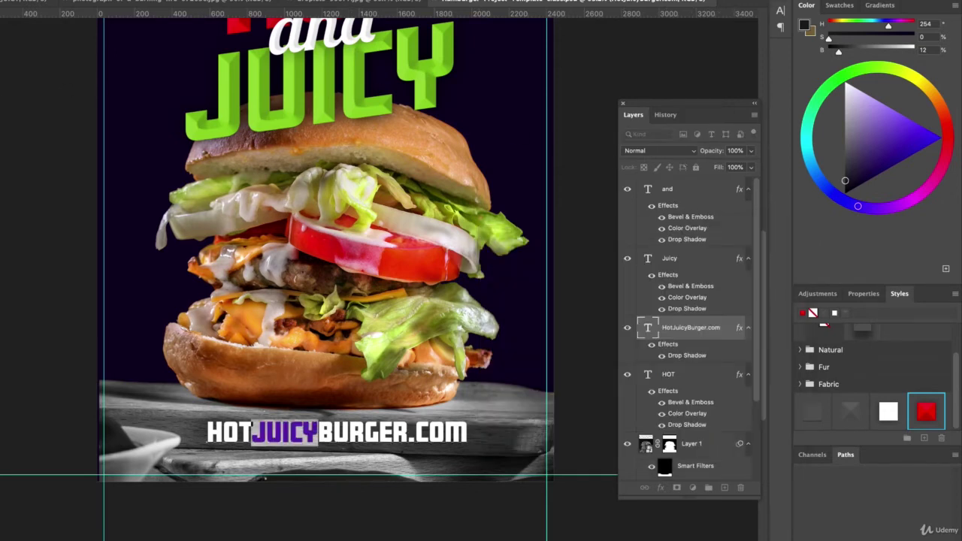
left_click(16, 134)
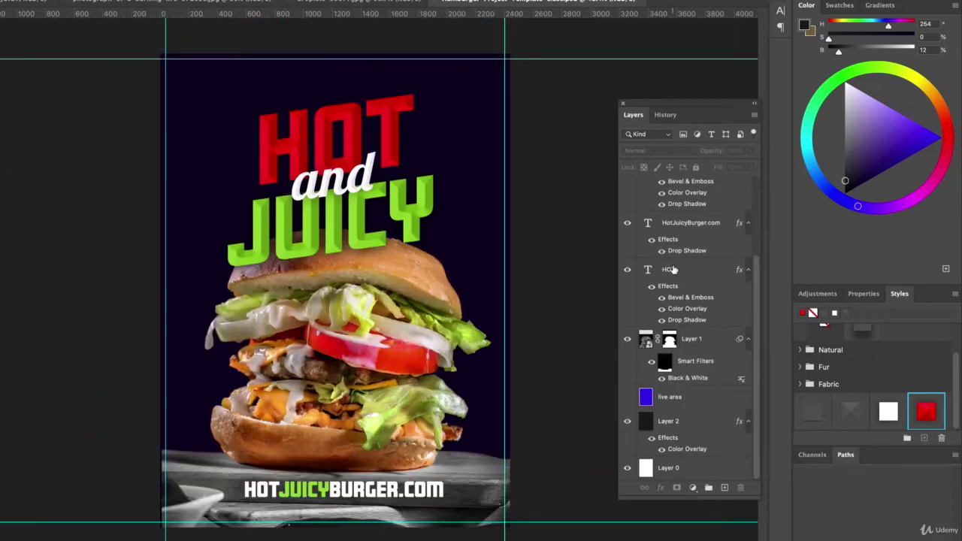
Show the live area layer above all other layers at 43% opacity to check the margins, then hide it
left_click(628, 398)
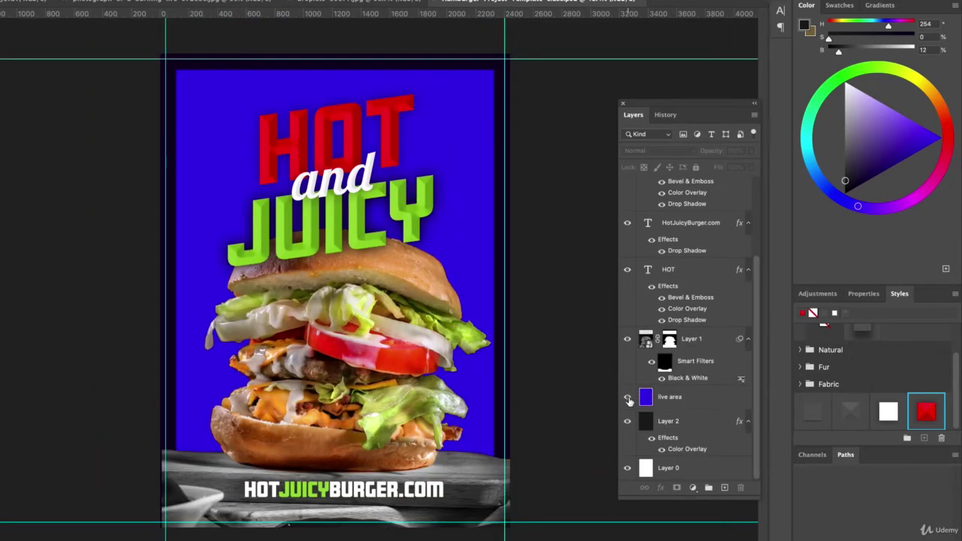
left_click_drag(680, 398, 722, 167)
left_click(751, 151)
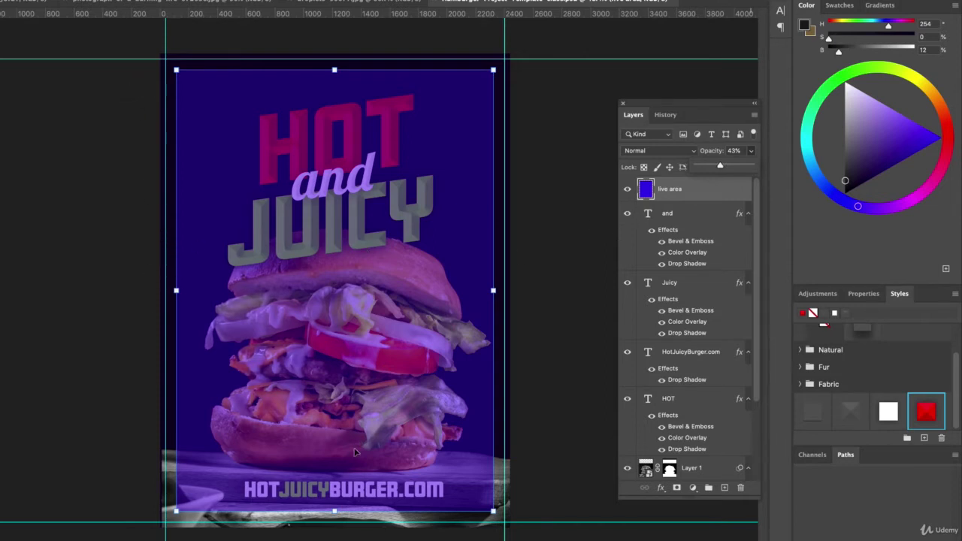
left_click(628, 189)
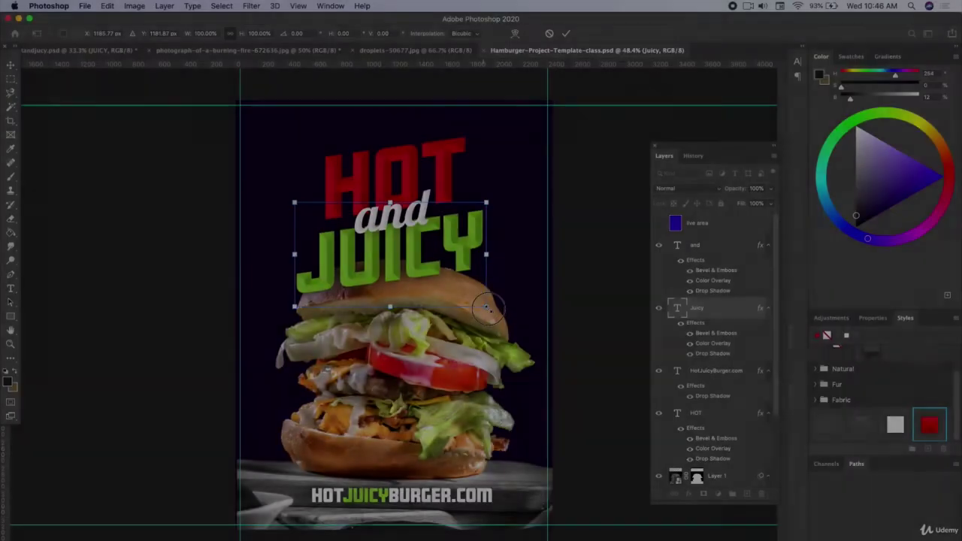
Enlarge the word JUICY slightly and shift the headline words up to rebalance them above the burger
mouse_move(496, 306)
left_mouse_down()
mouse_move(508, 316)
mouse_move(499, 320)
left_mouse_up()
key("Return")
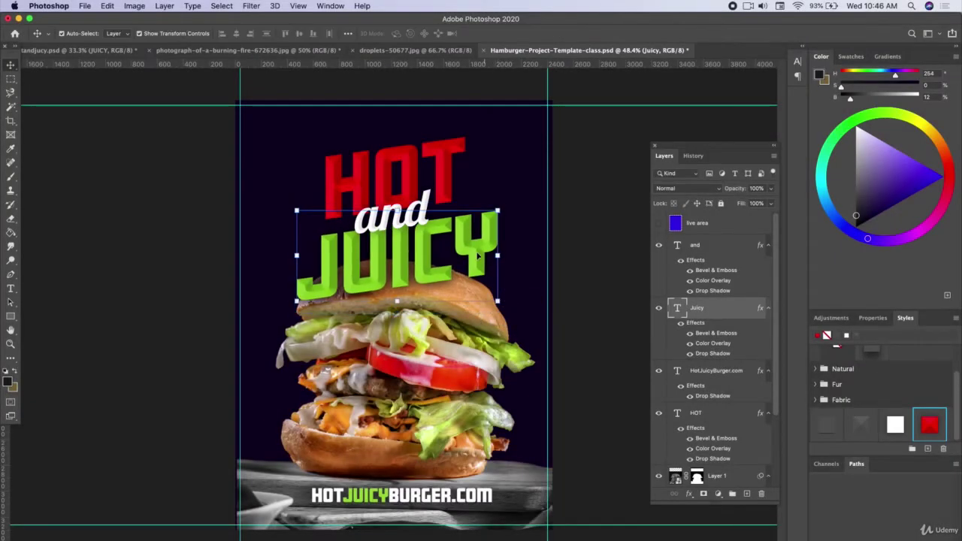
left_click_drag(479, 256, 429, 216)
left_click(393, 172, "shift")
left_click(424, 225, "shift")
left_click(590, 244)
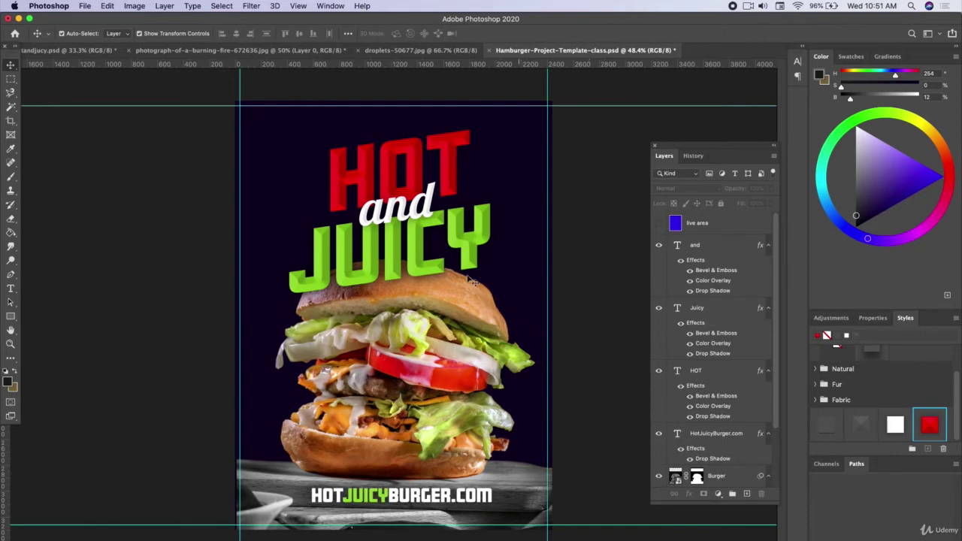
Skew the HOT, "and" and JUICY text layers together so they slant rightward, and shift the headline slightly left over the burger
left_click(421, 256)
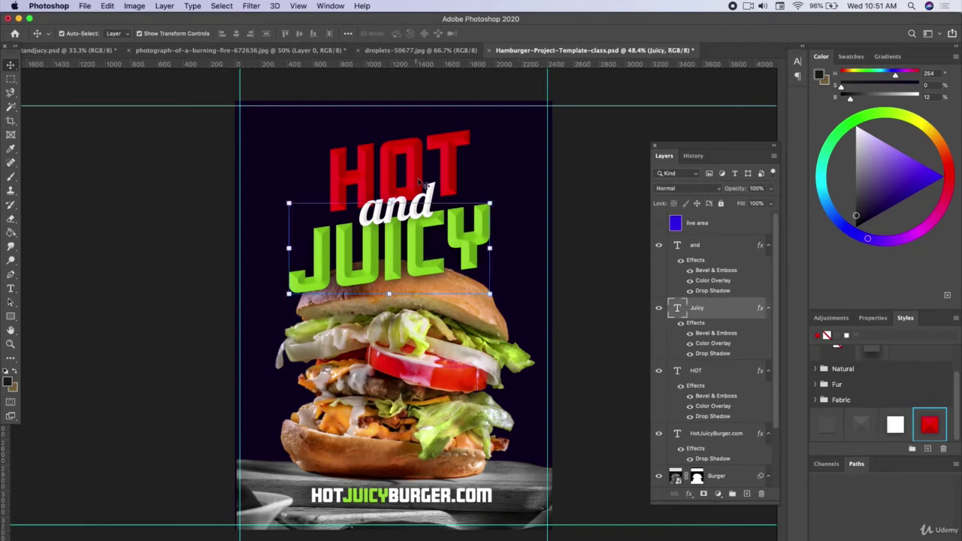
left_click(425, 172, "shift")
left_click(431, 218, "shift")
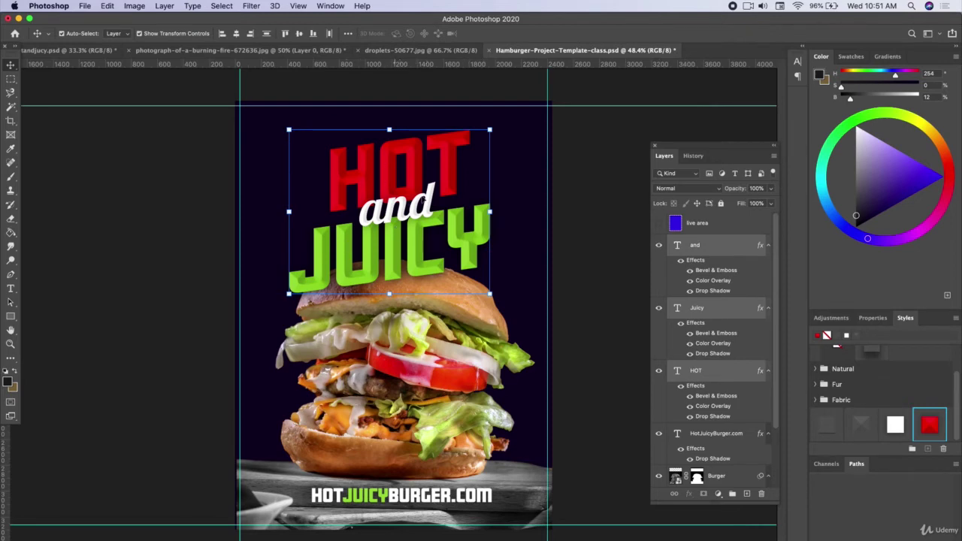
left_click(111, 6)
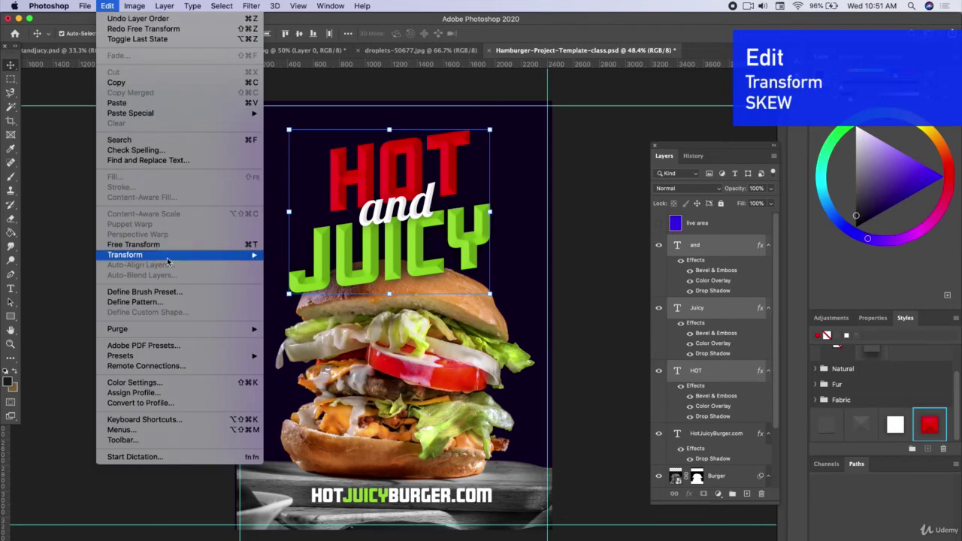
mouse_move(224, 256)
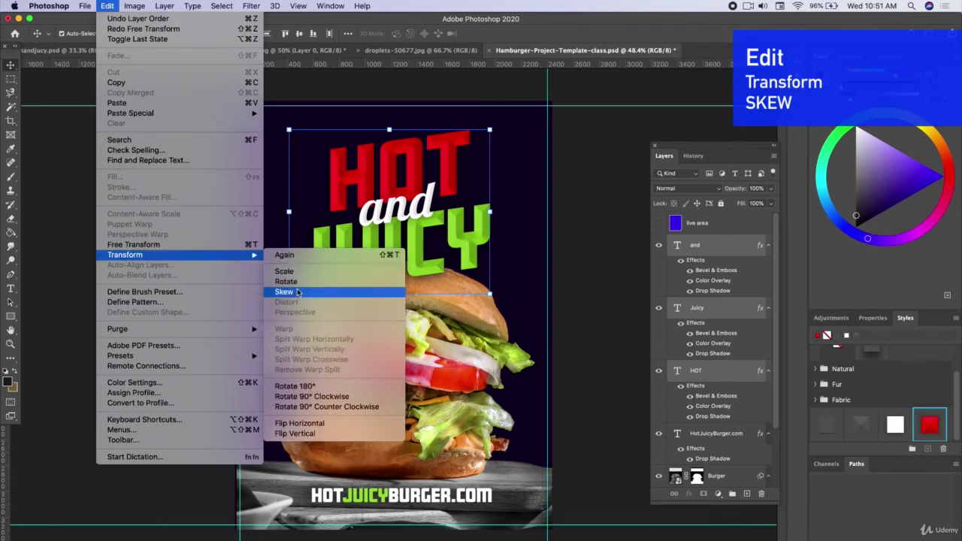
left_click(332, 286)
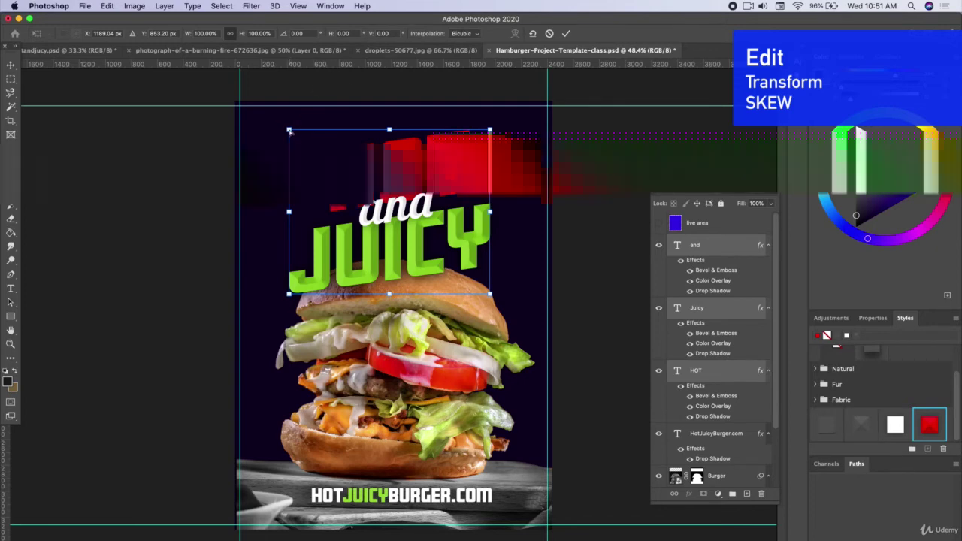
left_click_drag(290, 130, 304, 133)
key("Return")
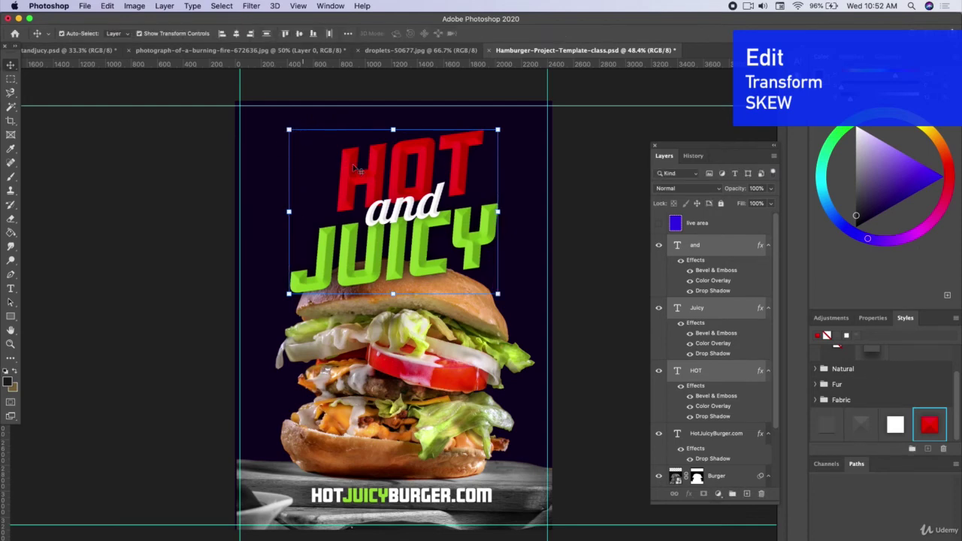
left_click_drag(403, 180, 396, 180)
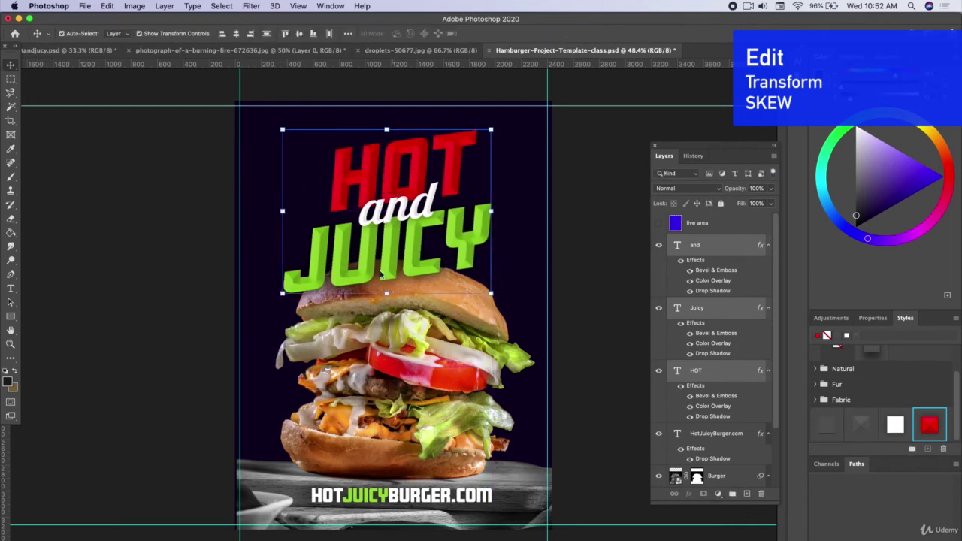
Compare the headline with and without the skew by undoing the skew and move, and redoing them
key("super+z")
key("super+z")
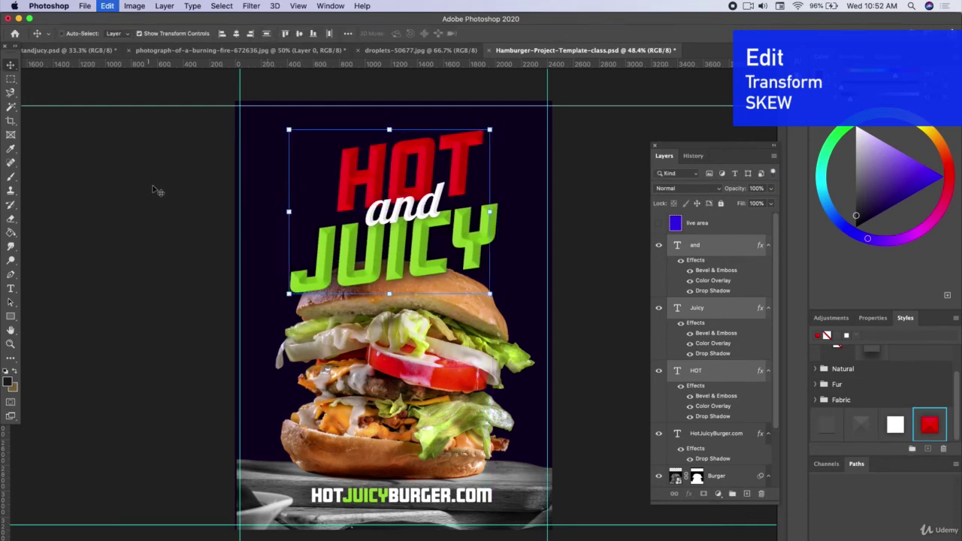
key("super+z")
key("super+z")
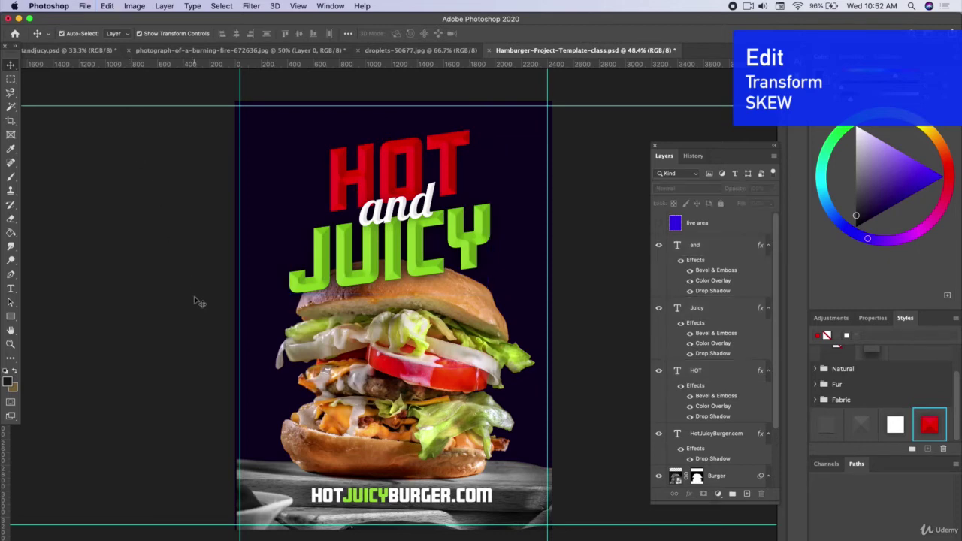
left_click(106, 6)
left_click(105, 6)
left_click(103, 6)
left_click(128, 28)
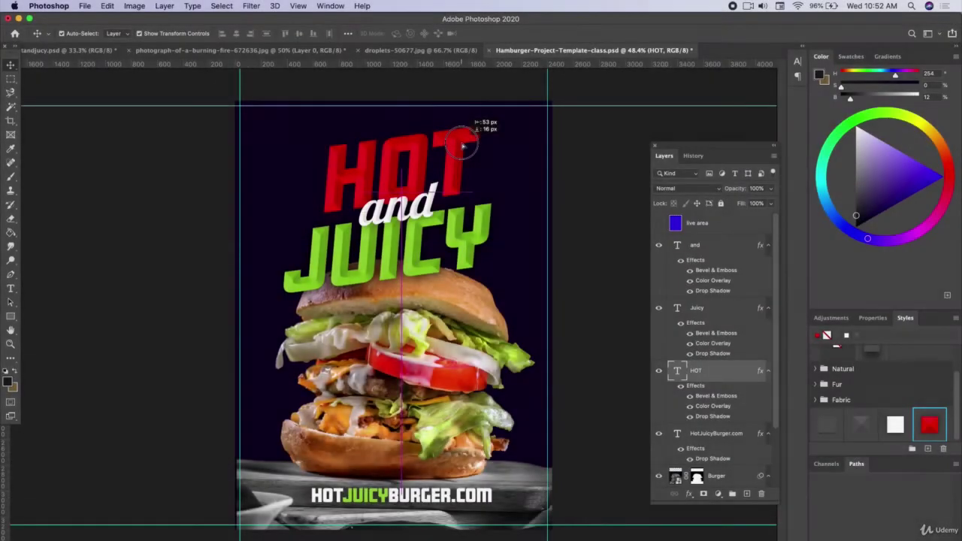
Move the word HOT slightly up and to the right above JUICY
left_click(451, 150)
Bring the fire picture from photograph-of-a-burning-fire-672636.jpg into the burger template above the HOT layer and convert it to a smart object
left_click(297, 53)
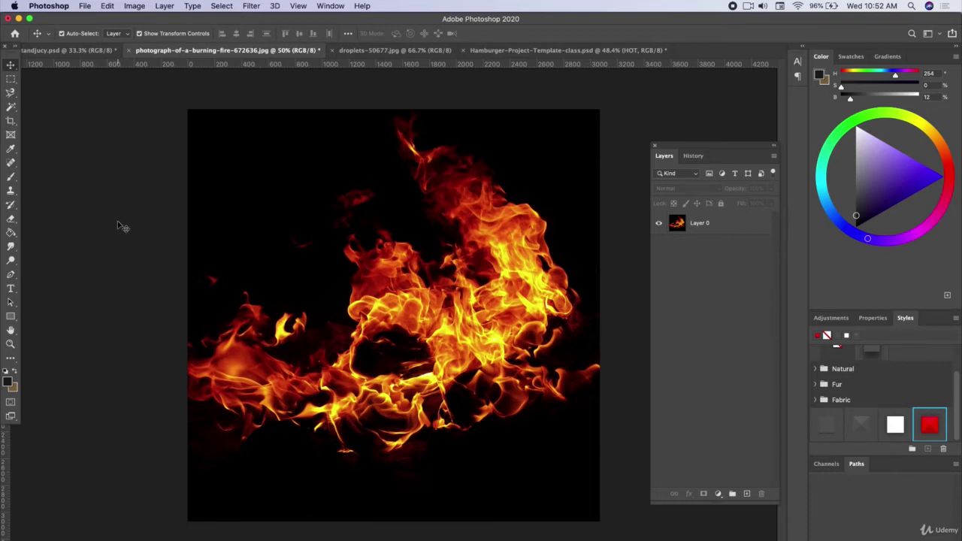
left_click(730, 222)
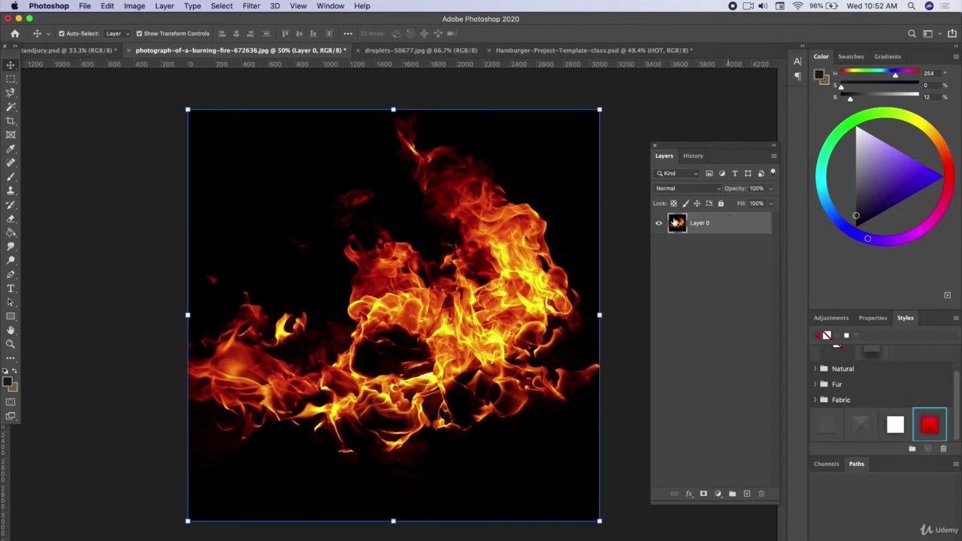
mouse_move(431, 309)
left_mouse_down()
mouse_move(478, 324)
mouse_move(493, 387)
mouse_move(428, 297)
left_mouse_up()
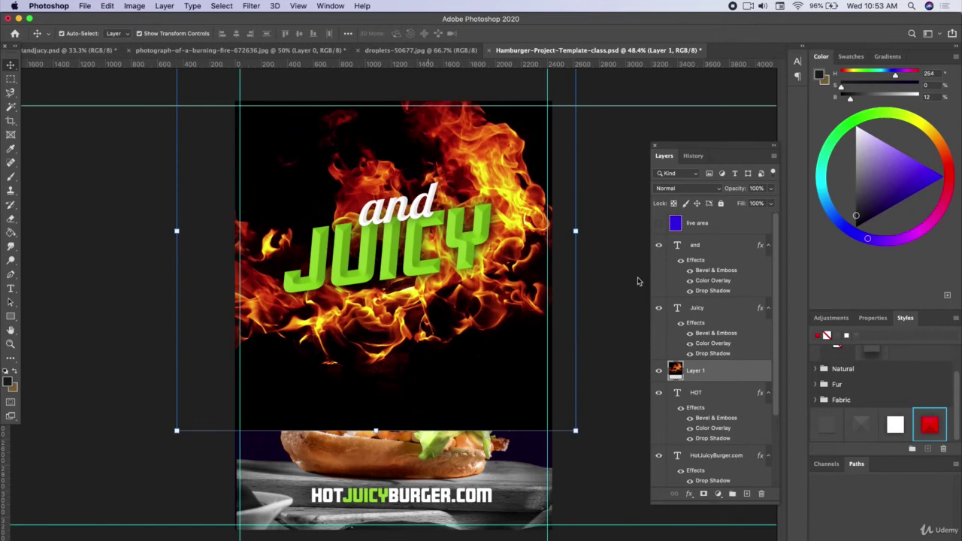
right_click(737, 373)
left_click(786, 249)
Scale down the fire image and position it over the word HOT
left_click_drag(576, 431, 367, 222)
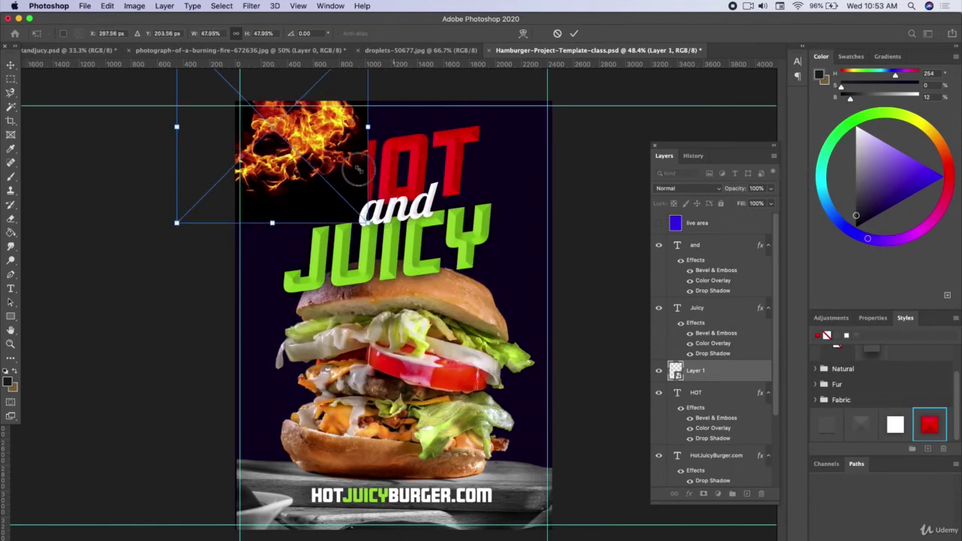
left_click_drag(360, 169, 465, 229)
left_click_drag(479, 90, 536, 86)
mouse_move(450, 149)
left_mouse_down()
mouse_move(454, 158)
mouse_move(462, 143)
left_mouse_up()
key("Return")
Set the fire layer's blending mode to Screen
scroll(458, 182, "up", 1)
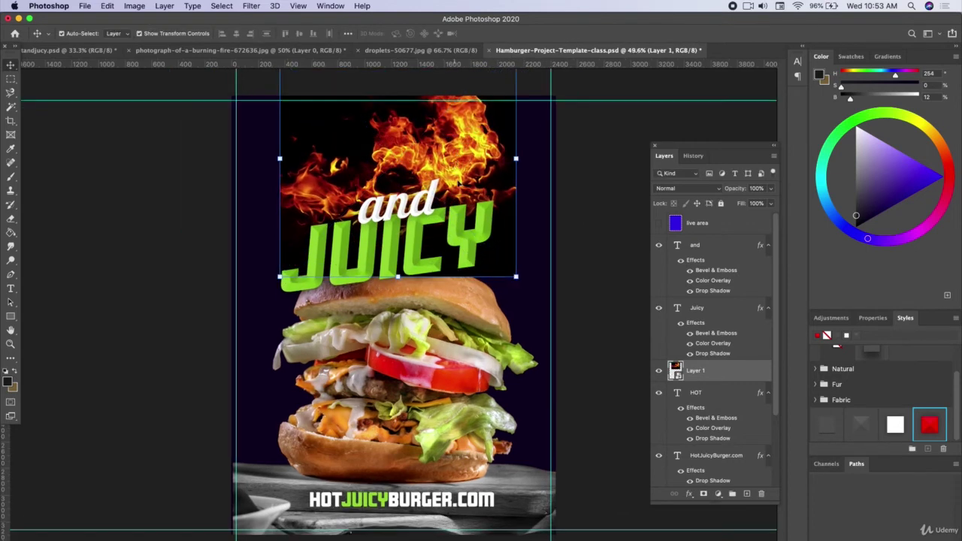
scroll(460, 182, "up", 3)
scroll(460, 182, "up", 4)
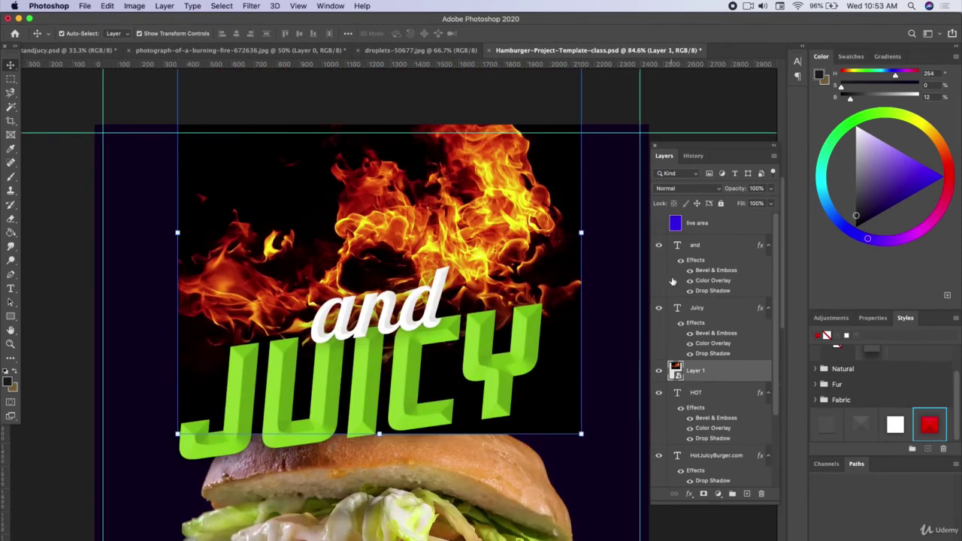
left_click(687, 188)
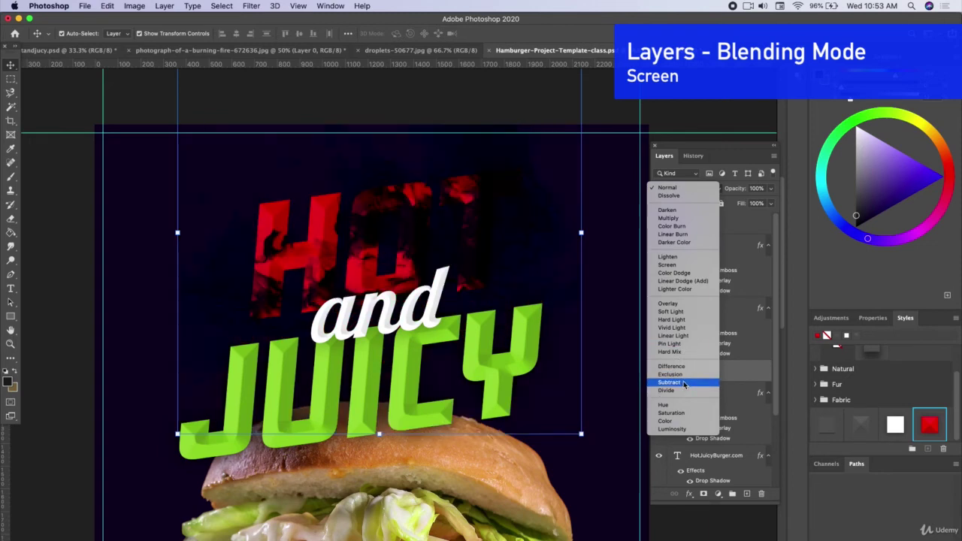
left_click(667, 265)
Shrink the fire image slightly and reposition it so the flames wrap around the letters of HOT
left_click_drag(580, 380, 559, 360)
key("Return")
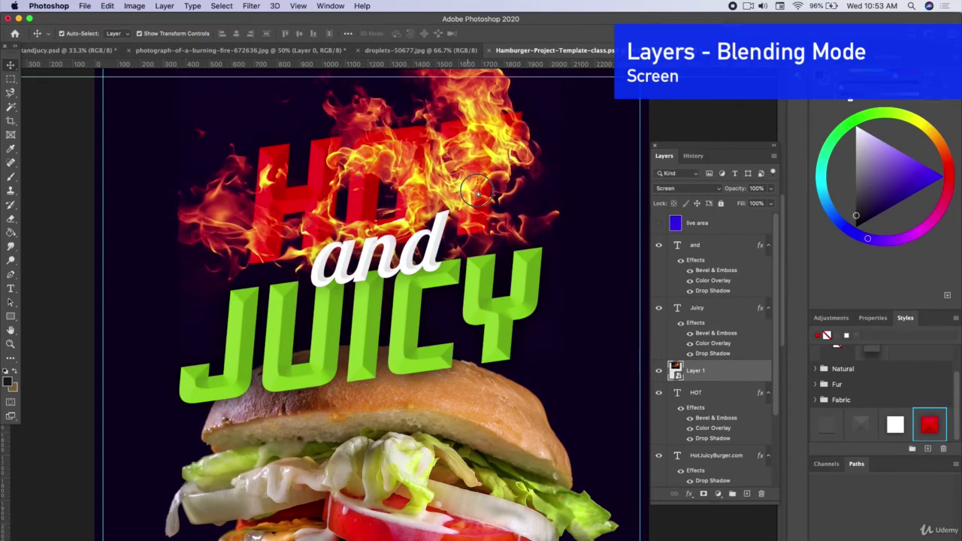
mouse_move(476, 193)
left_mouse_down()
mouse_move(494, 192)
mouse_move(485, 197)
left_mouse_up()
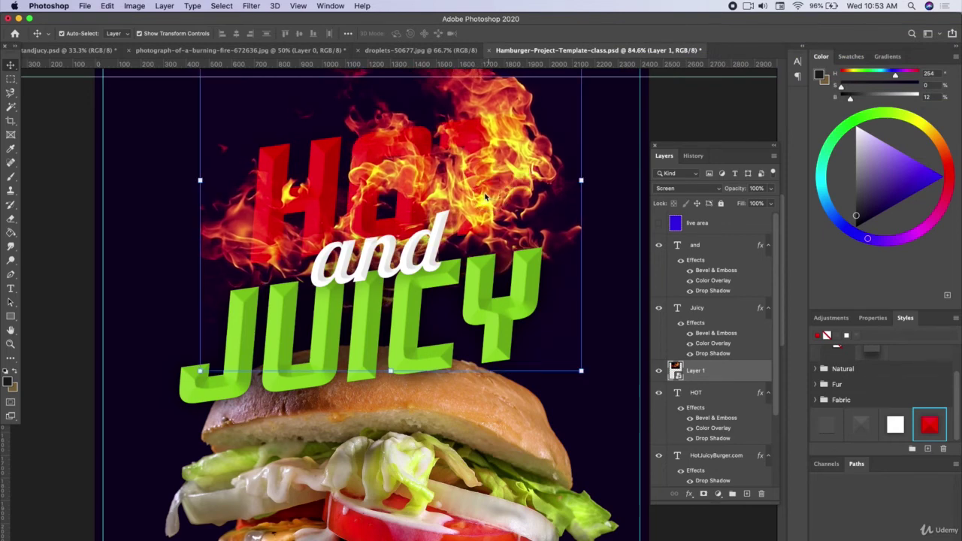
key("Left")
key("Left")
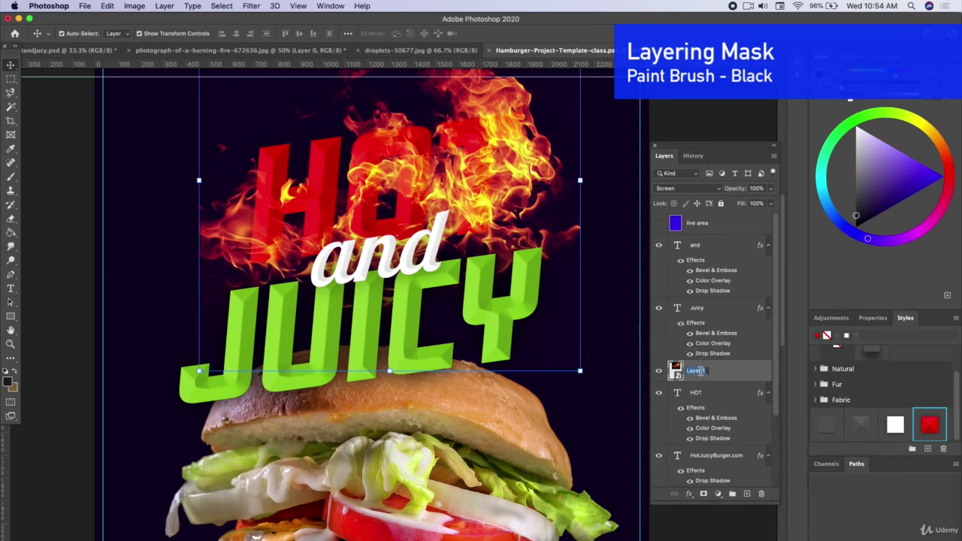
Rename the fire layer "flame" and add a layer mask to it
type("flame")
key("Return")
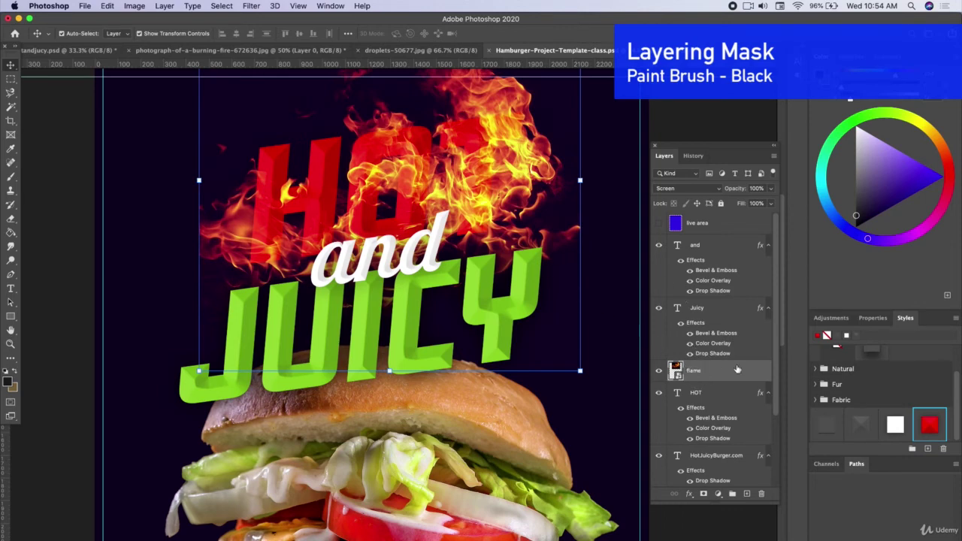
left_click(705, 494)
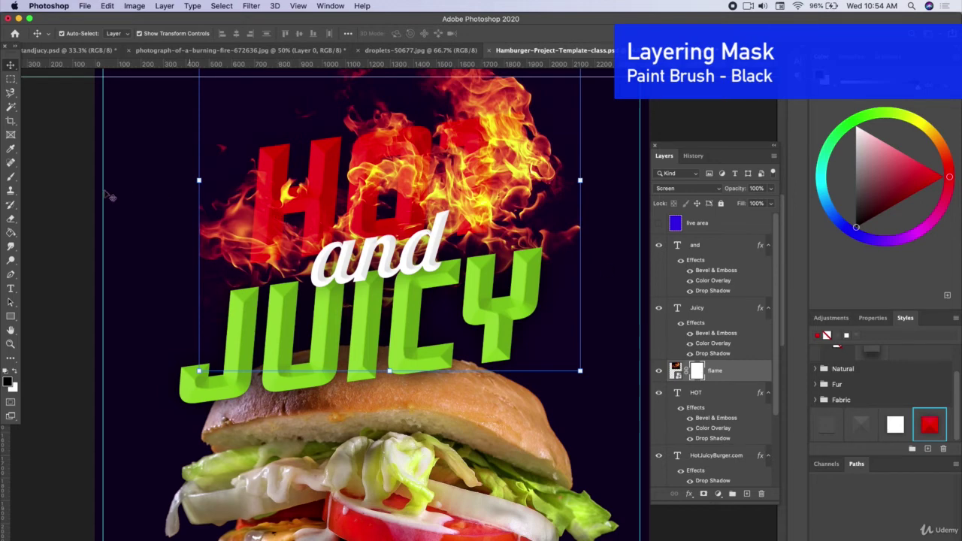
Set up a Soft Round brush with 159 px size and 0% hardness for painting on the flame mask
left_click(12, 177)
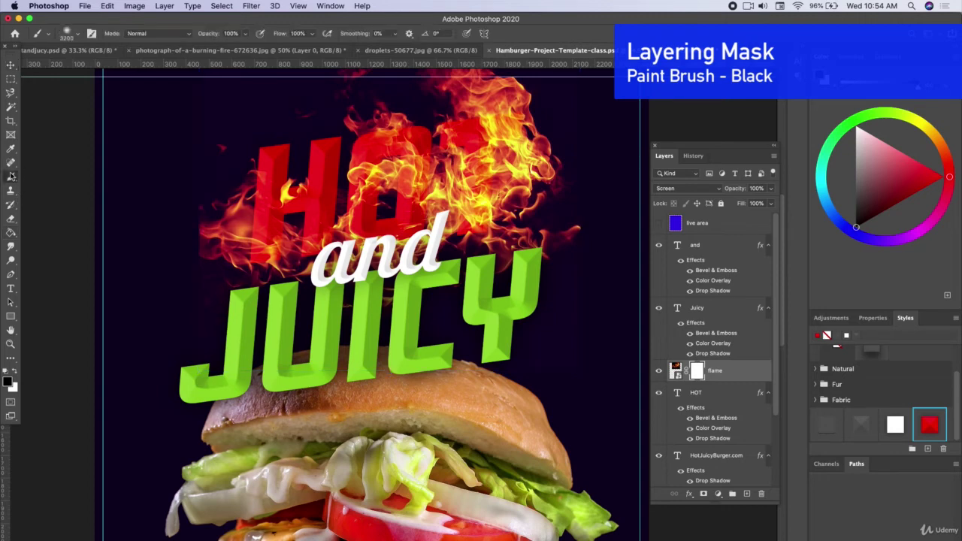
left_click(75, 33)
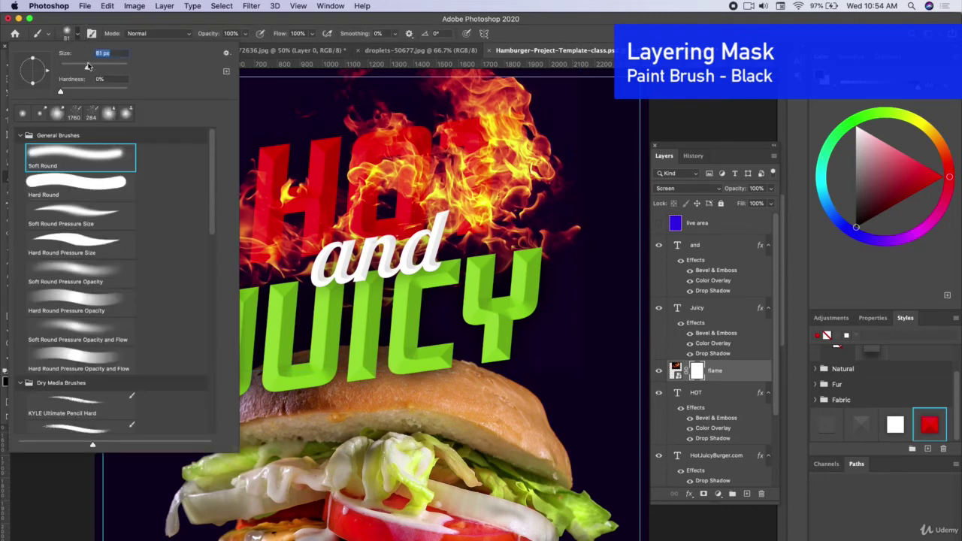
left_click_drag(97, 67, 104, 67)
key("Return")
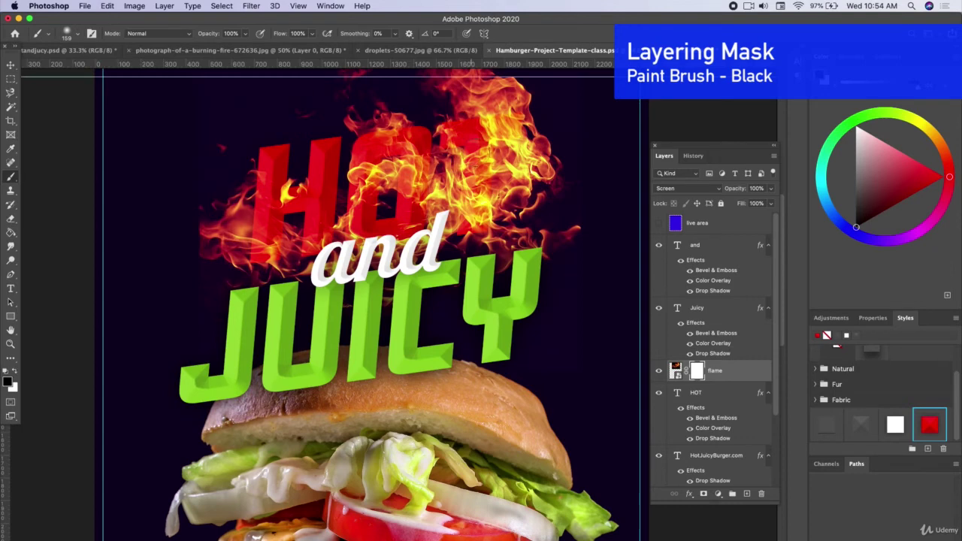
Paint black on the flame mask over the letters T and O of HOT to hide the flames covering them
scroll(414, 105, "up", 3)
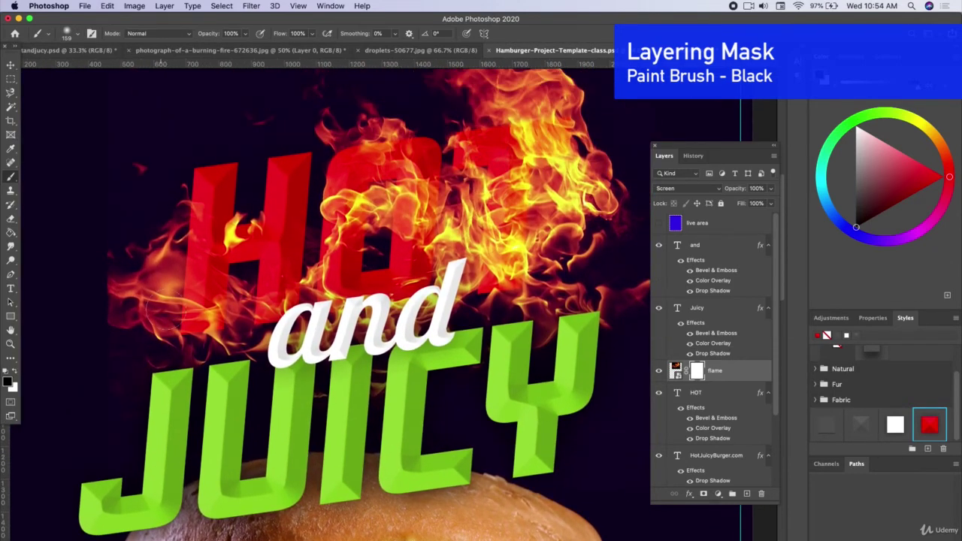
scroll(359, 265, "right", 5)
scroll(358, 264, "up", 2)
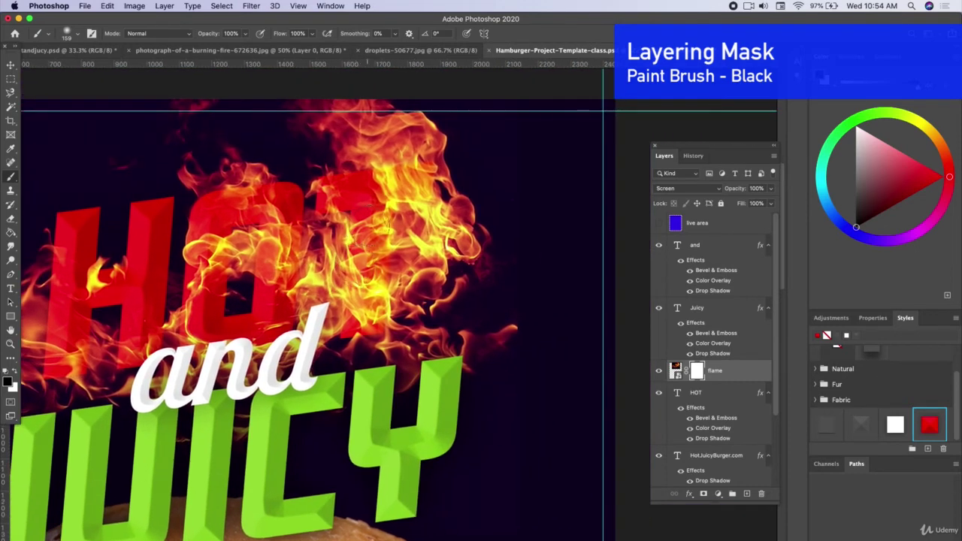
mouse_move(391, 188)
left_mouse_down()
mouse_move(372, 235)
mouse_move(365, 338)
mouse_move(353, 282)
mouse_move(366, 242)
mouse_move(389, 226)
mouse_move(392, 198)
mouse_move(387, 245)
left_mouse_up()
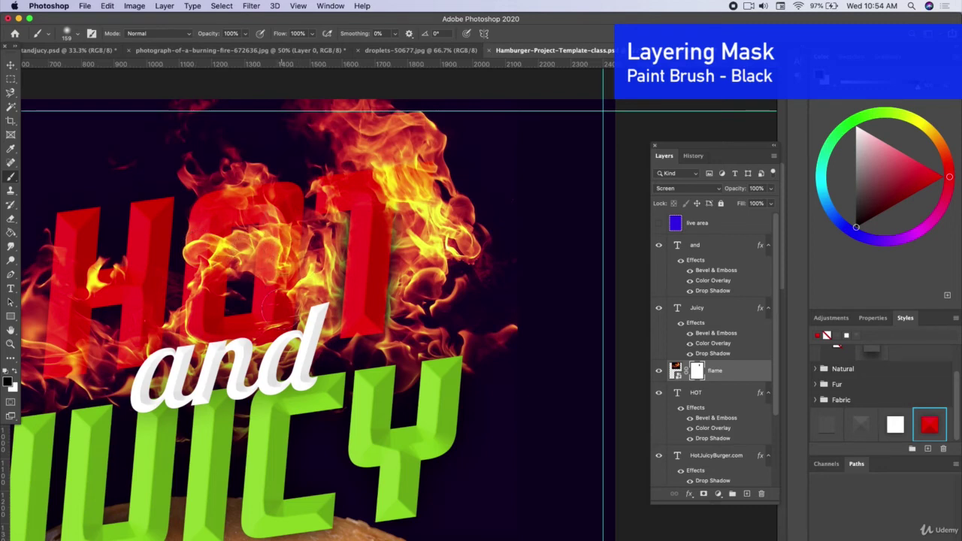
mouse_move(273, 311)
left_mouse_down()
mouse_move(286, 297)
mouse_move(277, 267)
mouse_move(284, 197)
mouse_move(276, 223)
mouse_move(310, 265)
left_mouse_up()
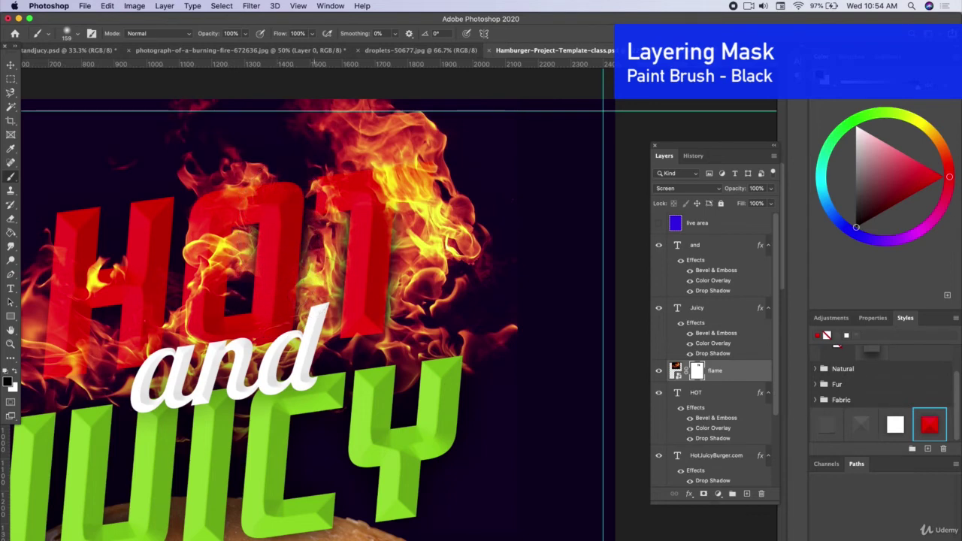
mouse_move(282, 208)
left_mouse_down()
mouse_move(237, 188)
mouse_move(222, 218)
mouse_move(277, 207)
left_mouse_up()
key("bracketleft")
key("bracketleft")
key("bracketleft")
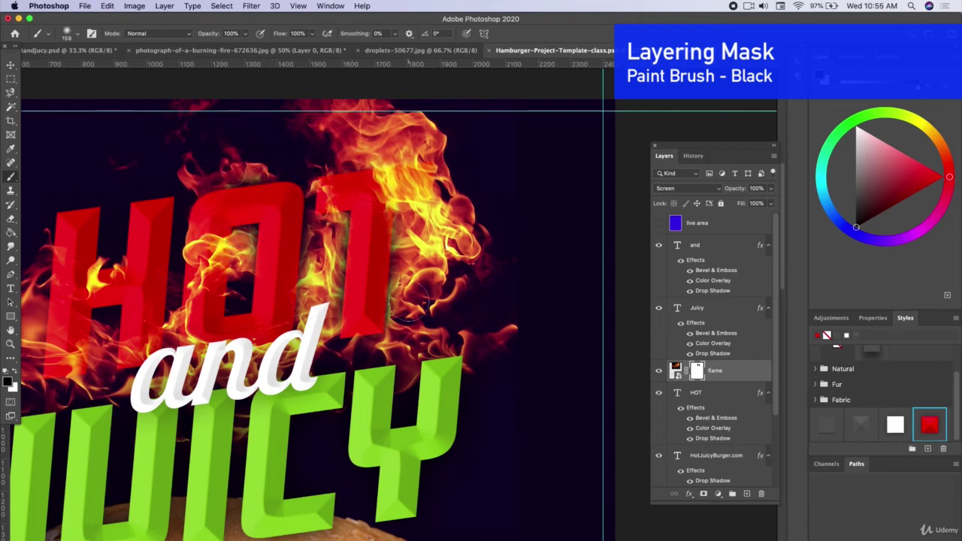
Mask out the flames covering the letter H of HOT, keeping those around its lower edge
scroll(414, 300, "left", 5)
mouse_move(227, 269)
left_mouse_down()
mouse_move(215, 229)
mouse_move(218, 256)
mouse_move(226, 222)
mouse_move(193, 239)
mouse_move(189, 213)
mouse_move(193, 277)
mouse_move(159, 293)
mouse_move(261, 326)
left_mouse_up()
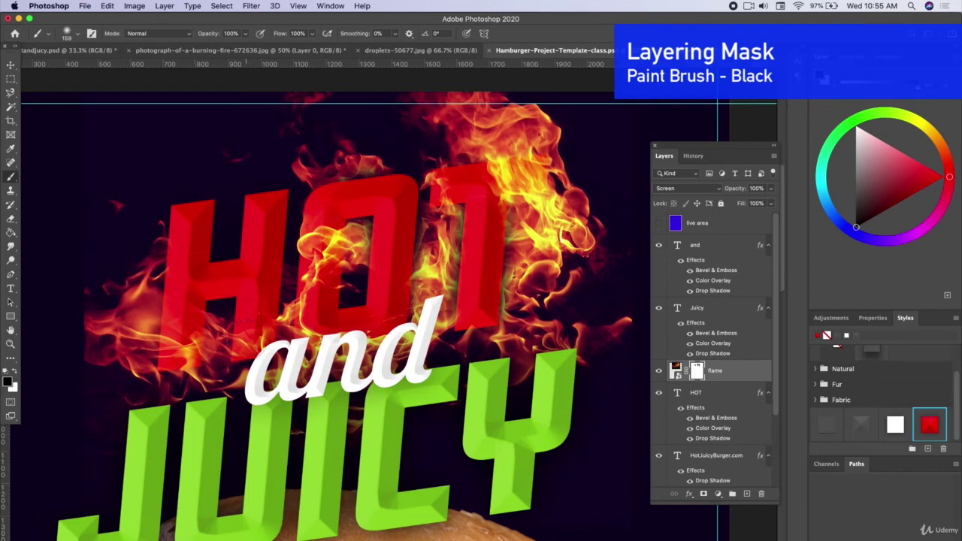
mouse_move(261, 327)
left_mouse_down()
mouse_move(240, 359)
mouse_move(276, 331)
mouse_move(225, 253)
mouse_move(274, 248)
mouse_move(230, 237)
mouse_move(278, 249)
left_mouse_up()
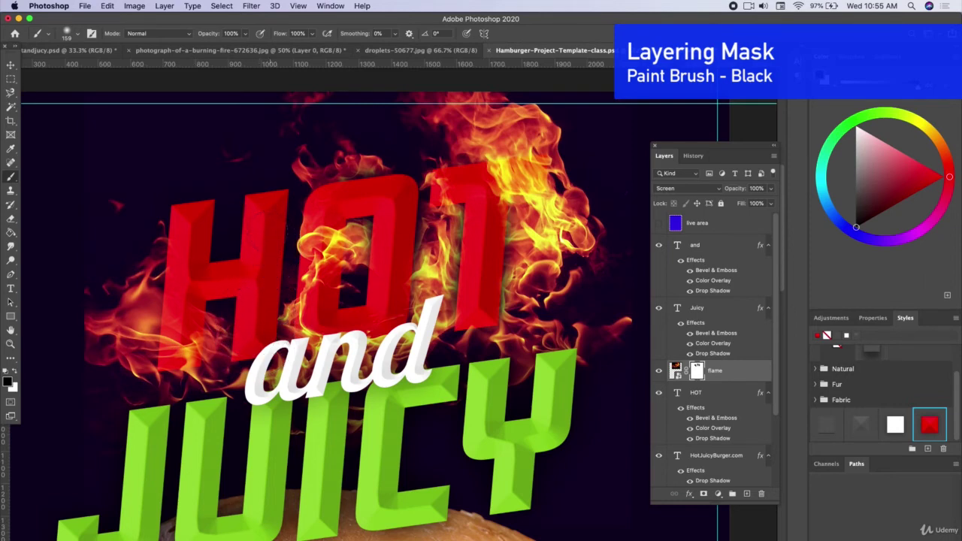
Paint out the stray flames and sparks above the letters H and O on the flame mask
key("ctrl+minus")
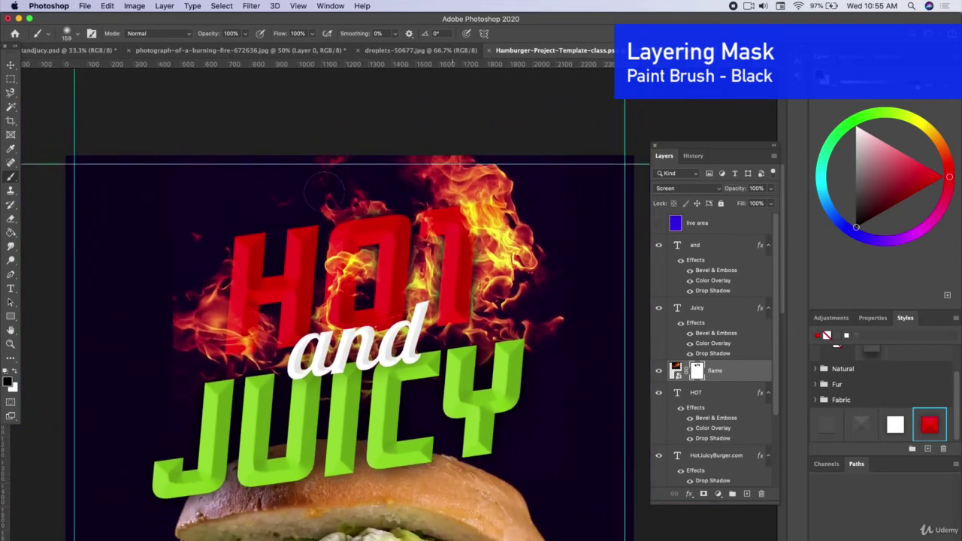
scroll(324, 192, "down", 1)
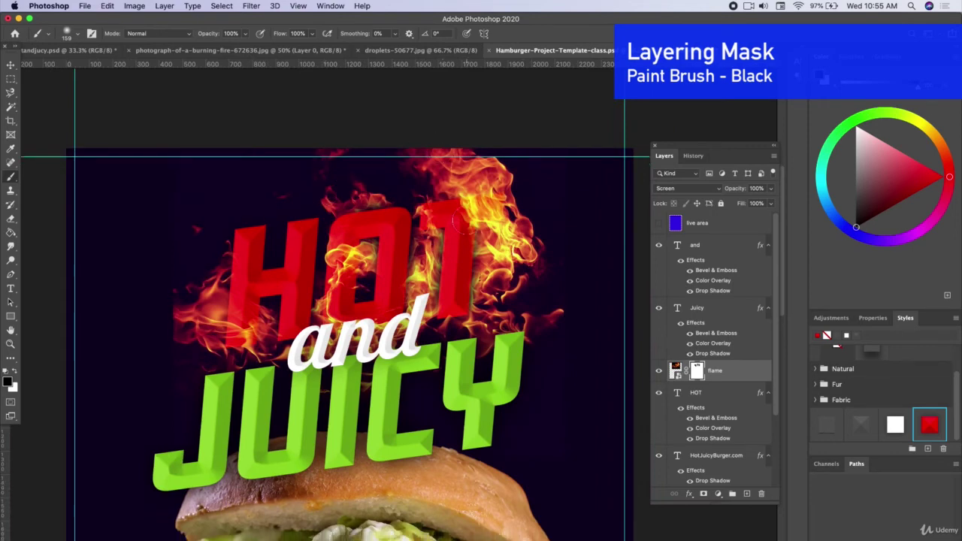
mouse_move(302, 196)
left_mouse_down()
mouse_move(312, 161)
mouse_move(321, 176)
mouse_move(345, 148)
mouse_move(272, 149)
left_mouse_up()
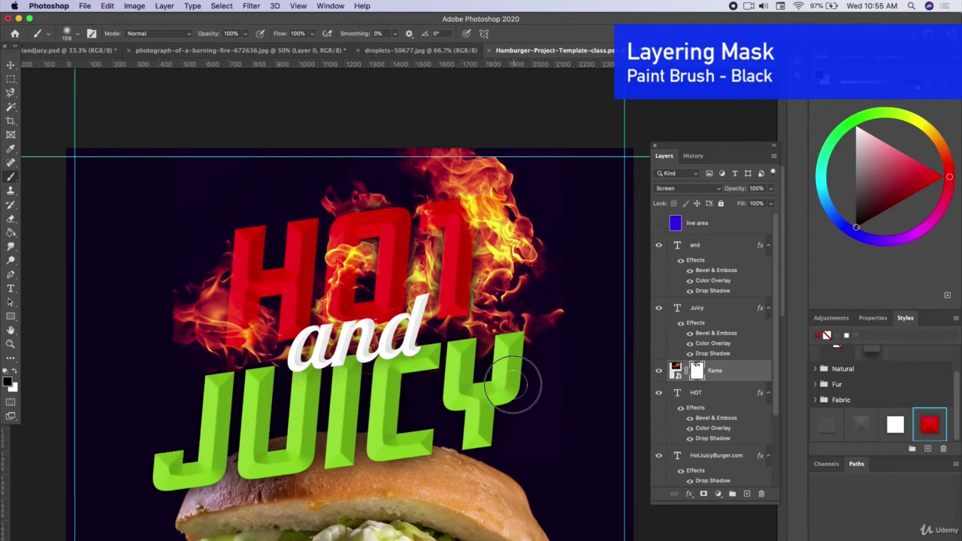
Paint out the stray flames below the T and along the outer edge beside the H on the flame mask
mouse_move(469, 359)
left_mouse_down()
mouse_move(497, 333)
mouse_move(538, 325)
mouse_move(552, 333)
mouse_move(574, 313)
mouse_move(547, 328)
left_mouse_up()
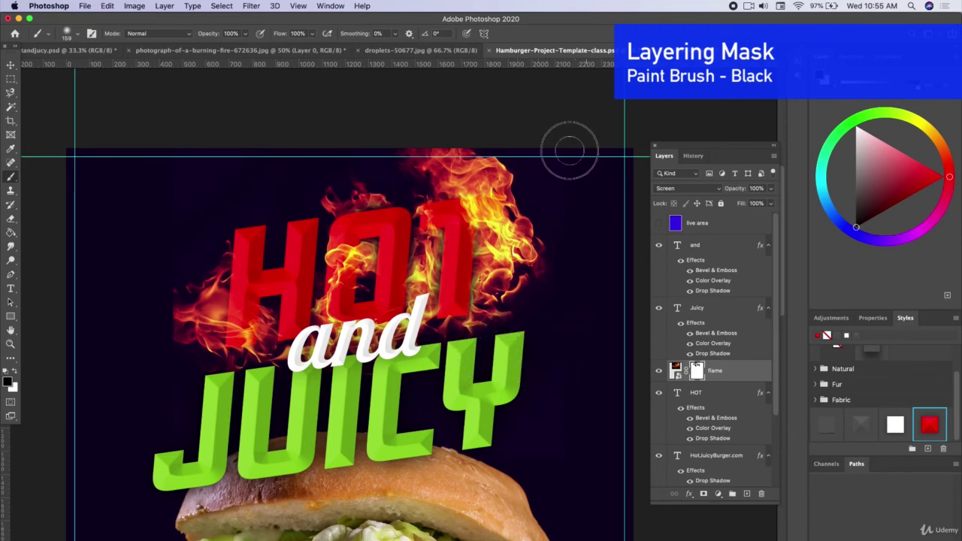
mouse_move(176, 366)
left_mouse_down()
mouse_move(162, 337)
mouse_move(181, 346)
mouse_move(165, 322)
mouse_move(171, 285)
mouse_move(169, 335)
left_mouse_up()
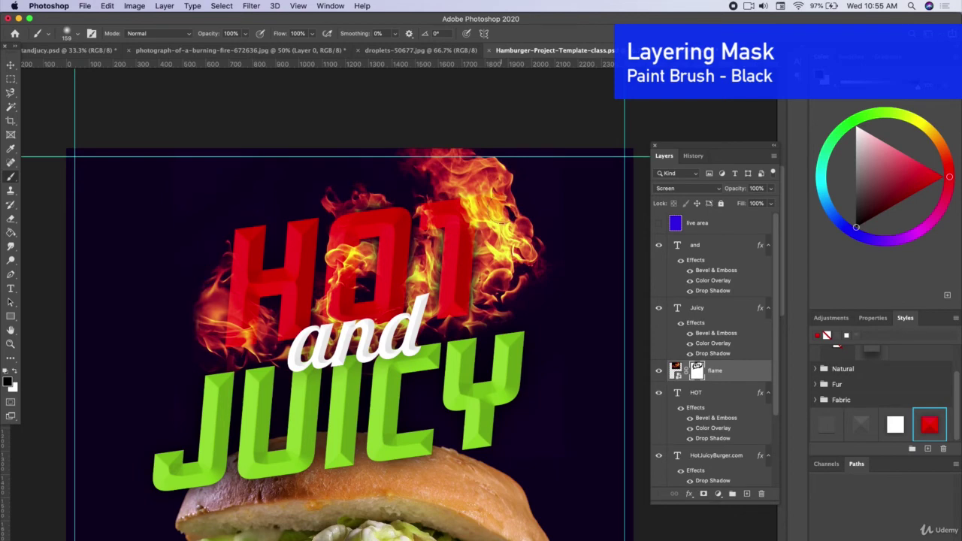
Reduce the brush size to 39 px and paint black on the flame mask over the end of the T's crossbar
scroll(504, 204, "up", 3)
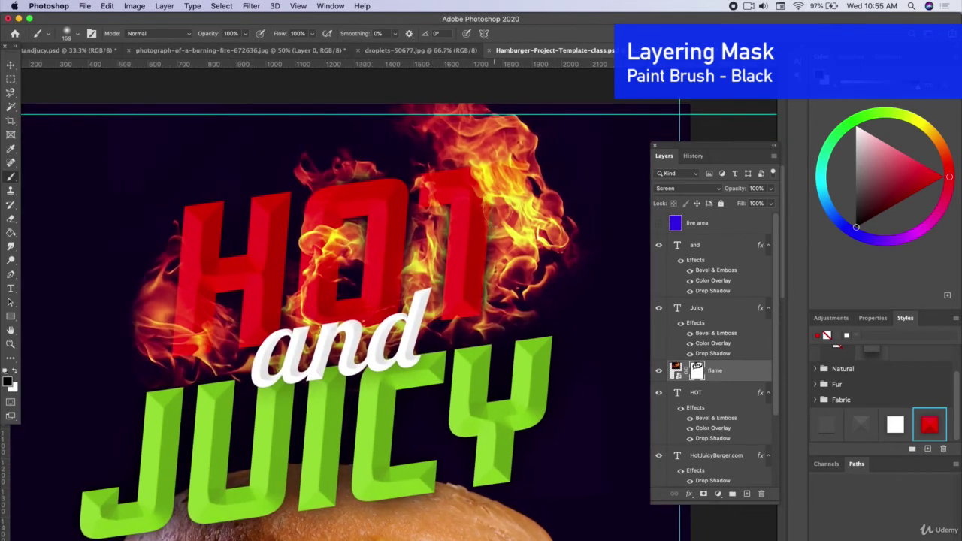
scroll(504, 206, "up", 2)
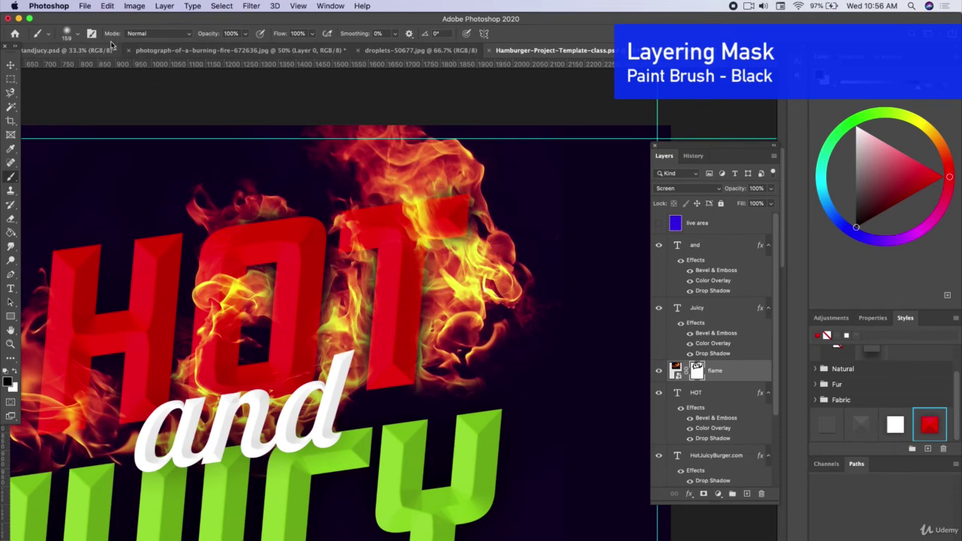
left_click(76, 34)
left_click(86, 68)
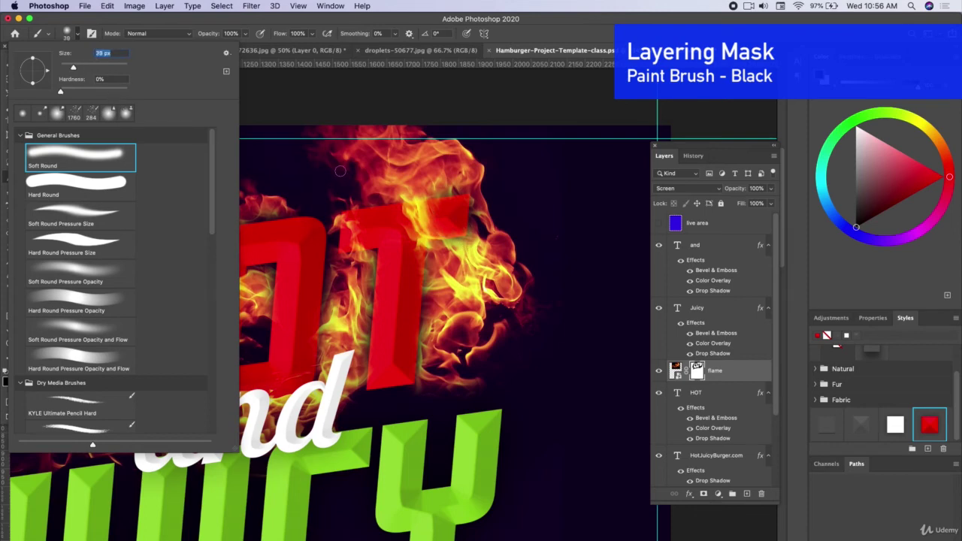
key("Return")
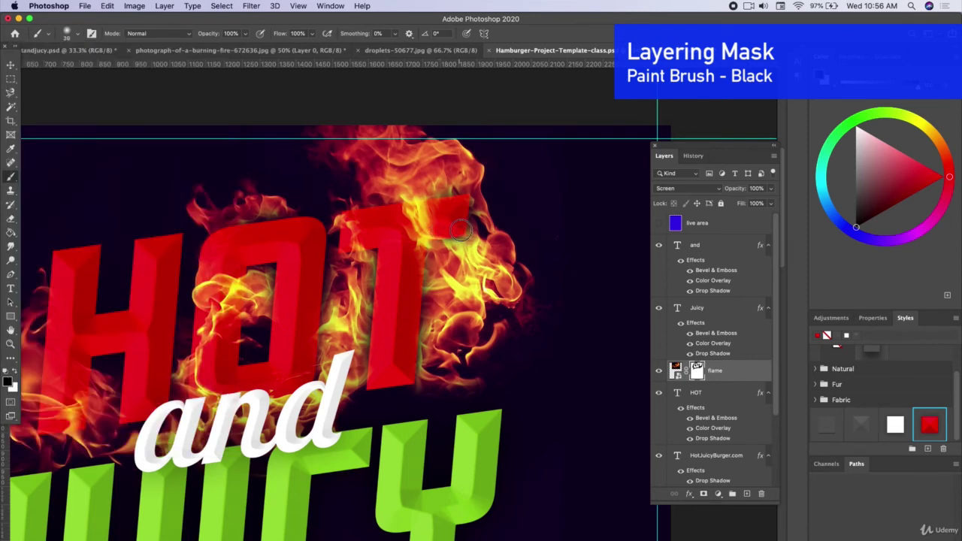
left_click_drag(461, 231, 459, 232)
Try to bring flames back over the T's crossbar by painting white on the flame mask, and undo the stroke
left_click(14, 372)
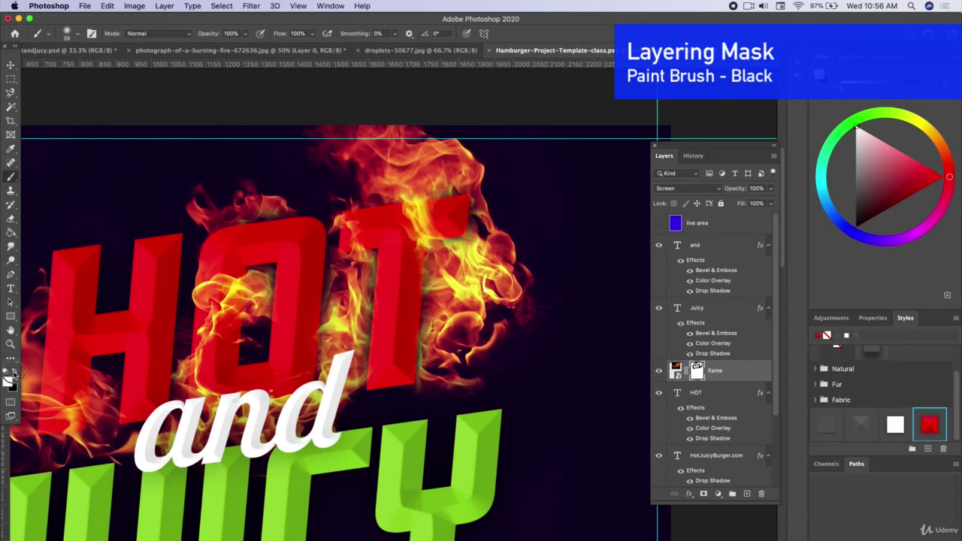
left_click_drag(436, 214, 454, 217)
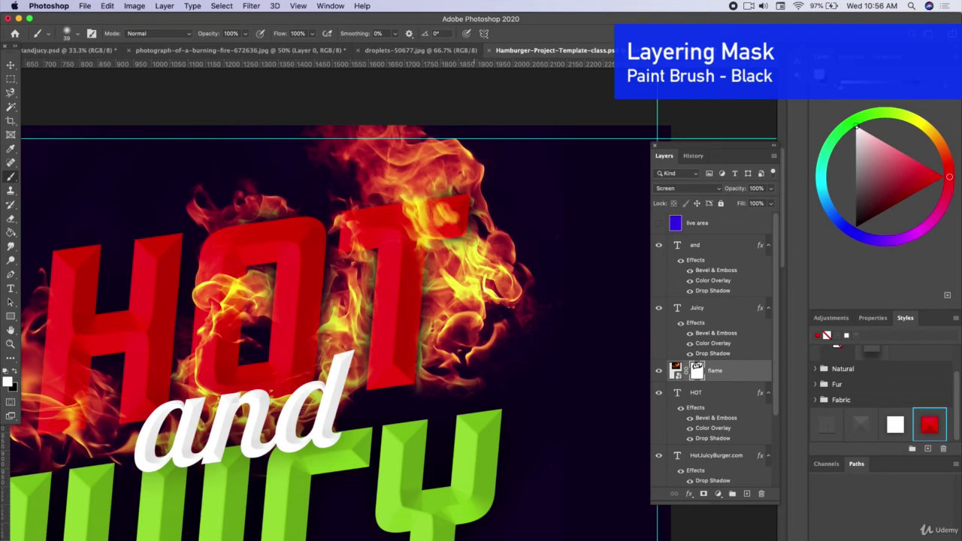
key("super+z")
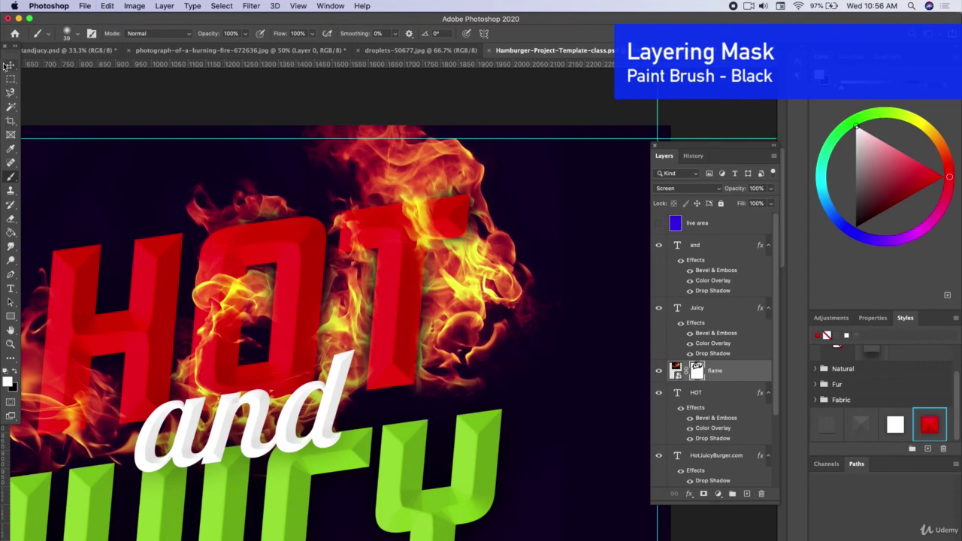
Examine the masked flames around HOT in the context of the whole poster
left_click(11, 65)
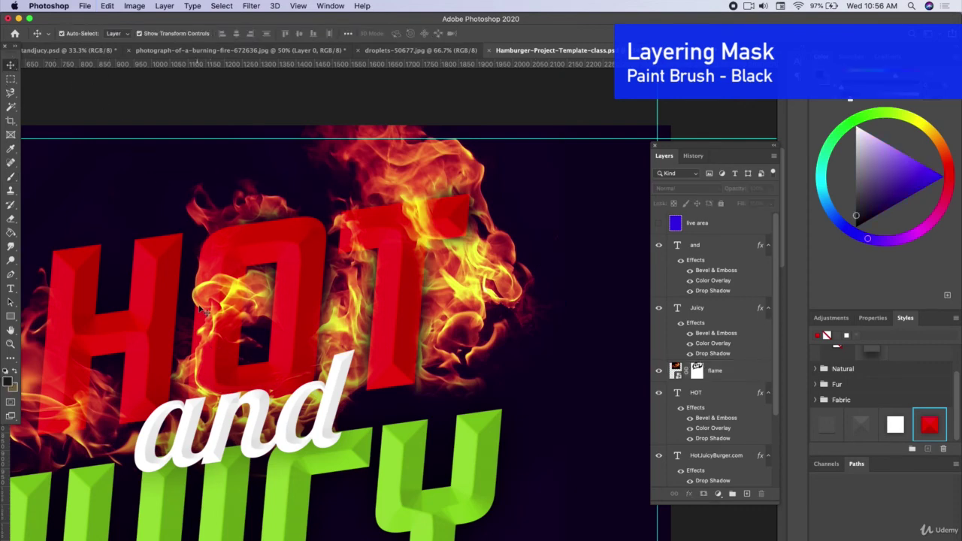
scroll(211, 342, "left", 5)
scroll(211, 342, "down", 2)
key("super+minus")
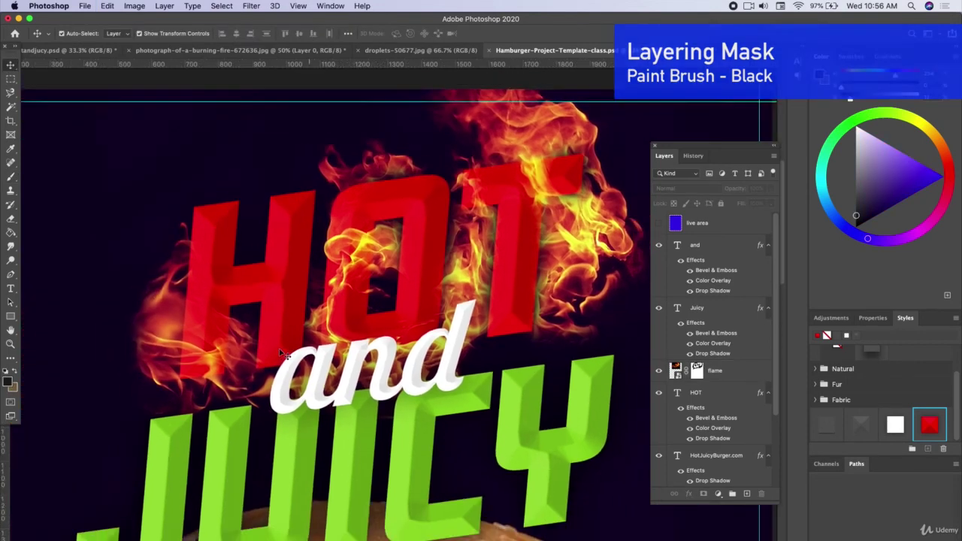
key("super+minus")
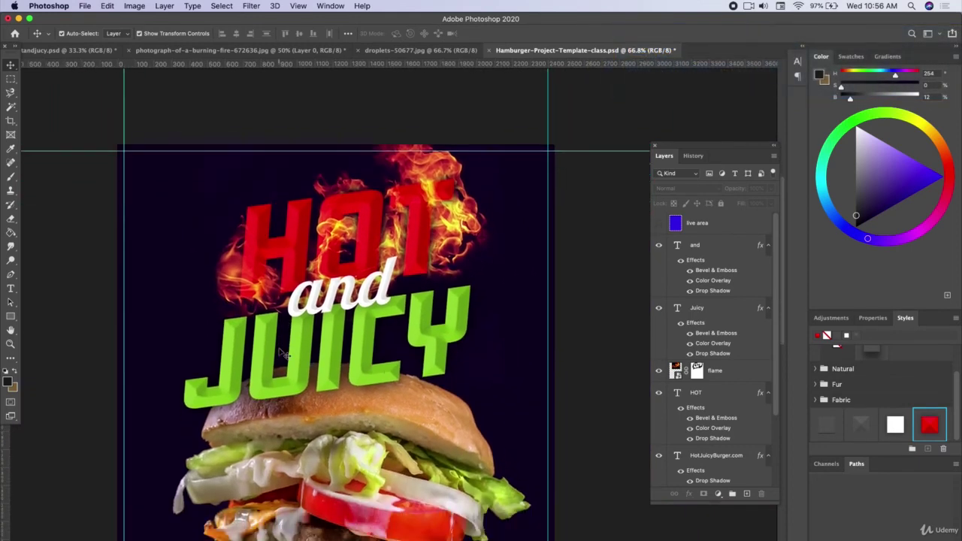
scroll(227, 288, "down", 2)
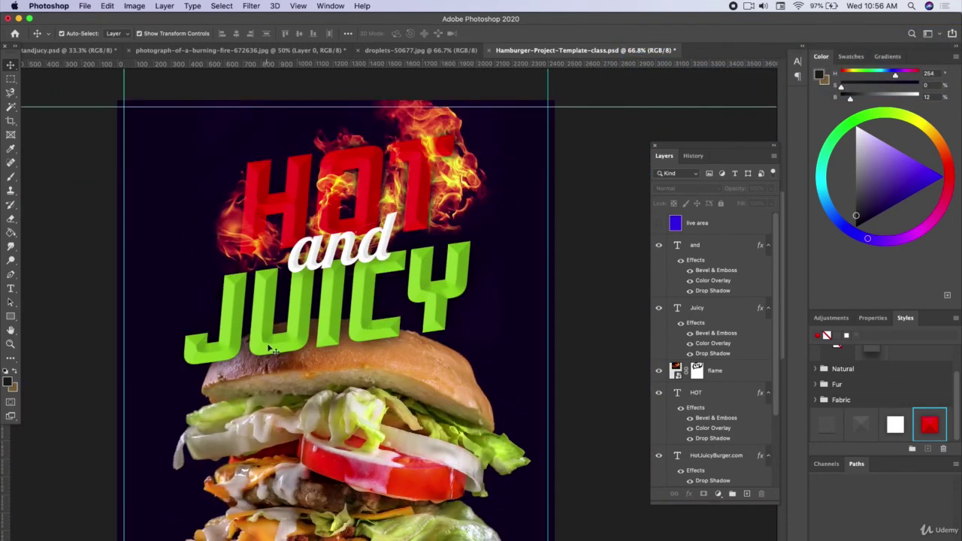
scroll(294, 351, "down", 1)
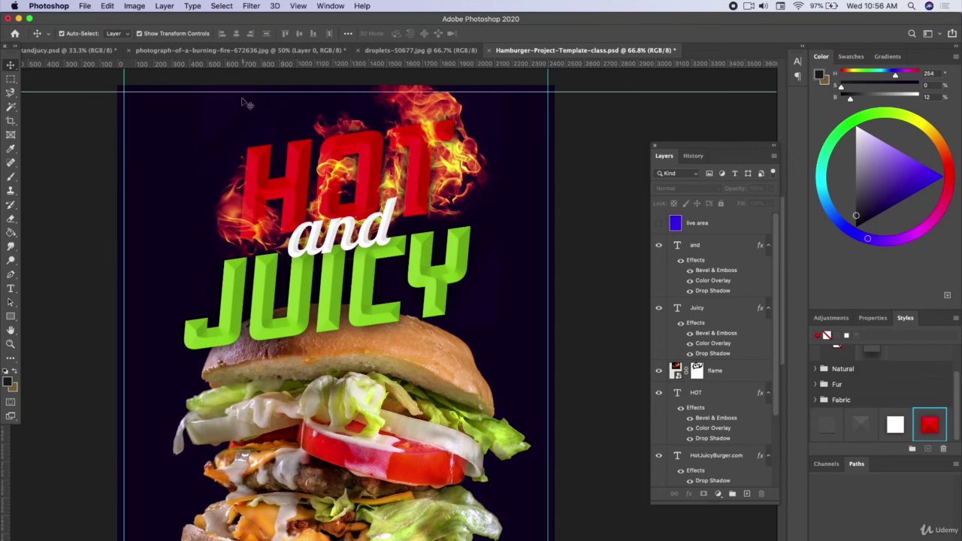
Unlock the background of droplets-50677.jpg as a regular layer and copy it into the Hamburger-Project-Template-class.psd poster
left_click(260, 51)
left_click(383, 50)
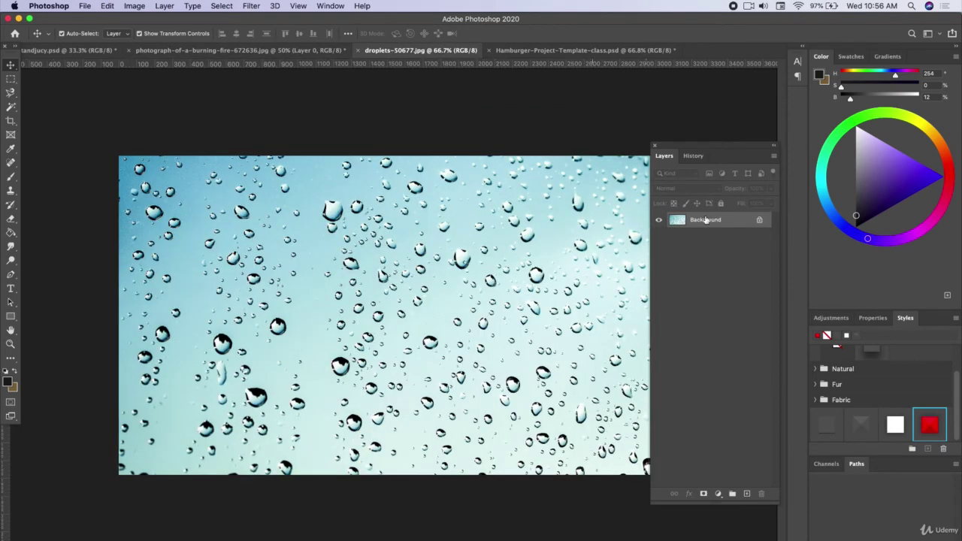
double_click(729, 220)
left_click(575, 270)
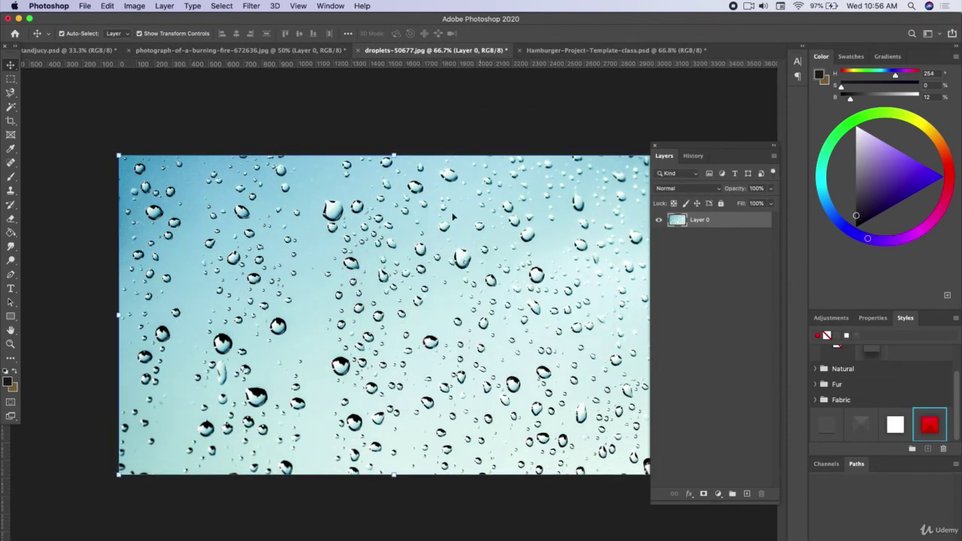
left_click_drag(412, 107, 238, 253)
Scale down the droplets image and rotate it counterclockwise to cover the JUICY headline at its slant
key("ctrl+t")
left_click_drag(472, 208, 513, 154)
left_click_drag(460, 239, 455, 234)
key("Return")
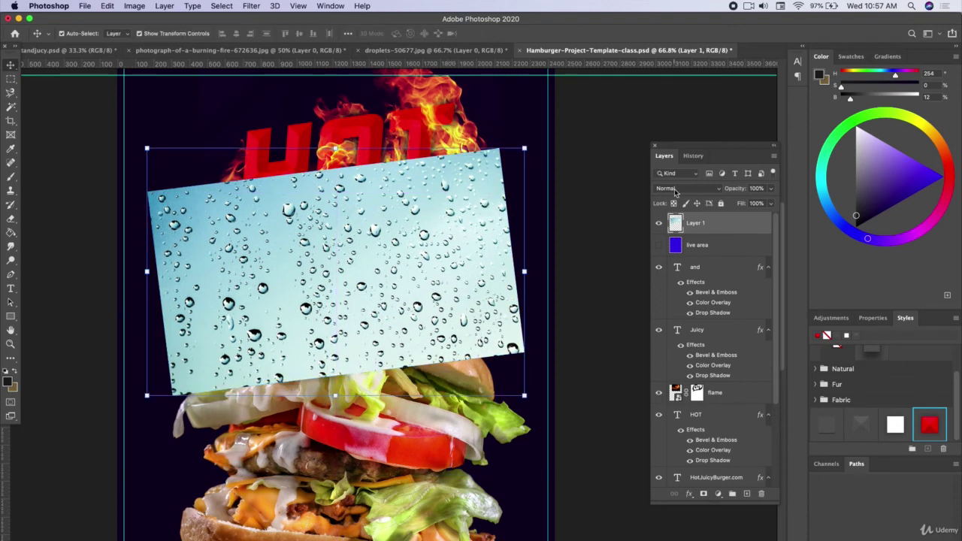
Set the droplets layer's blend mode to Divide and shrink the layer slightly over the JUICY lettering
left_click(675, 189)
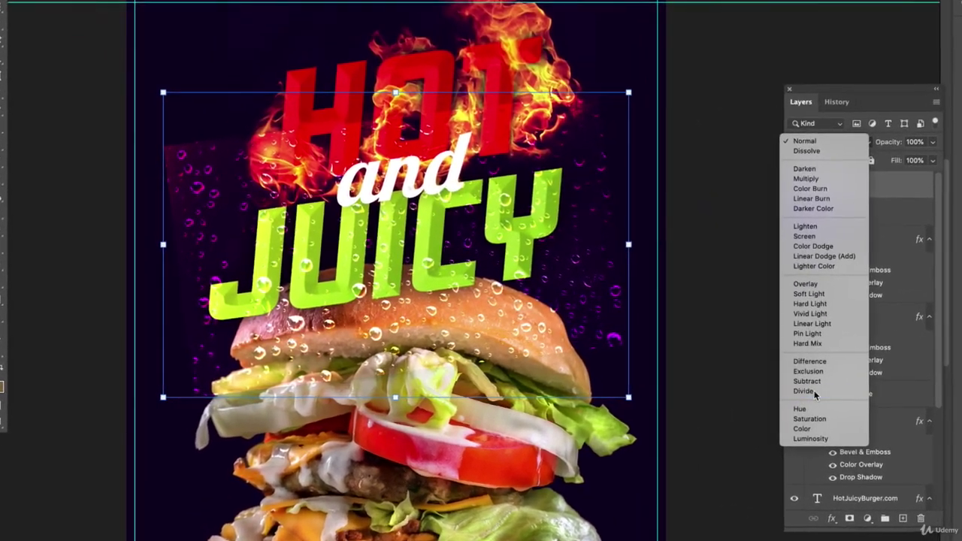
left_click(815, 391)
left_click_drag(525, 256, 519, 255)
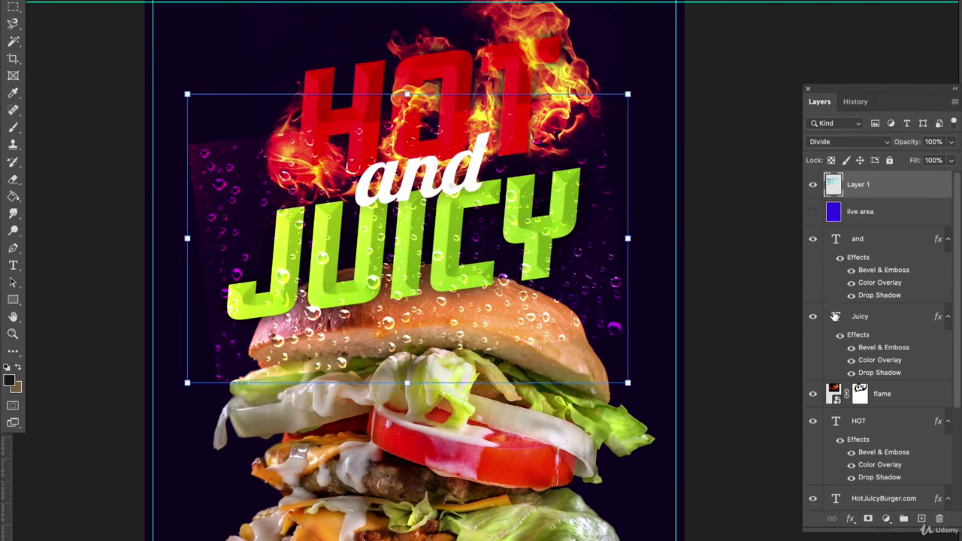
Select the area around the letters of the Juicy layer with the Magic Wand, and invert the selection to the lettering
left_click(865, 320)
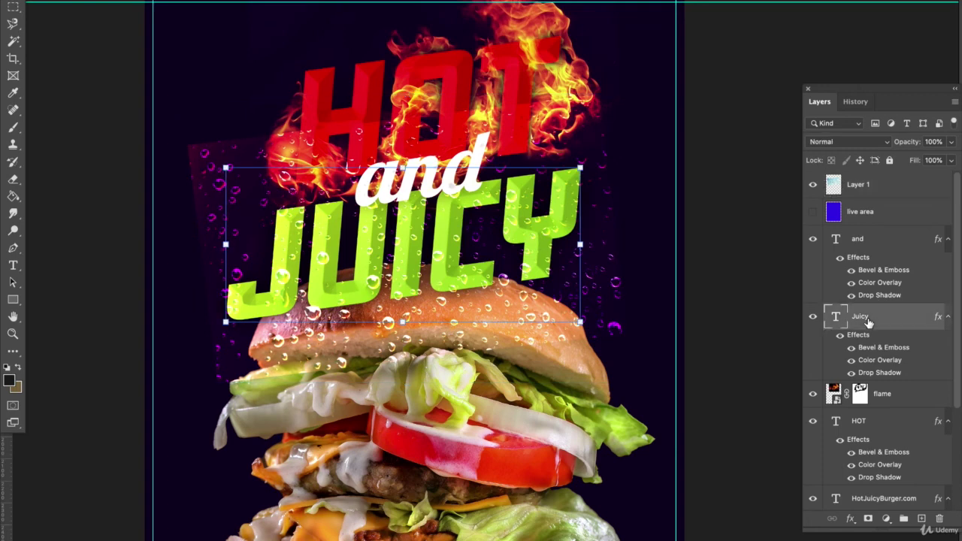
left_click(125, 159)
left_click(297, 246)
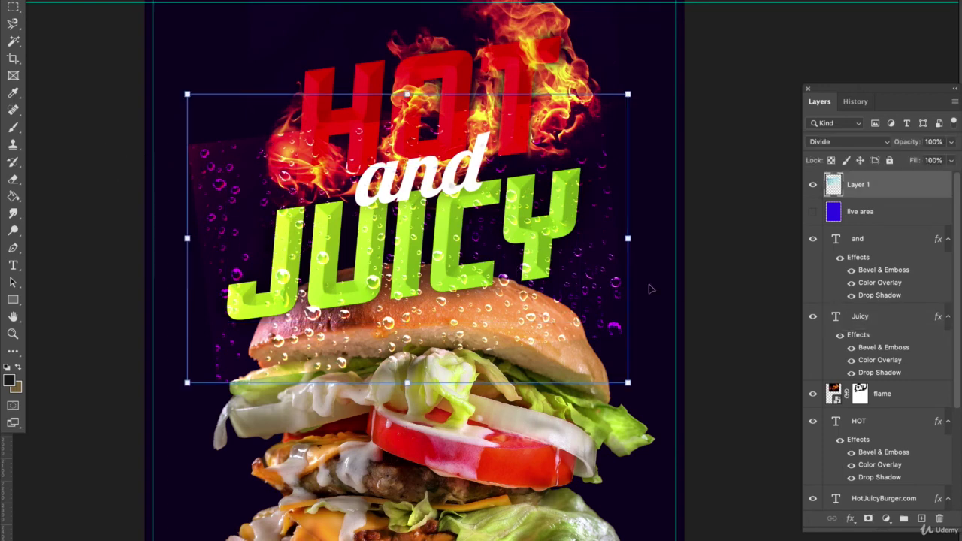
left_click(842, 319)
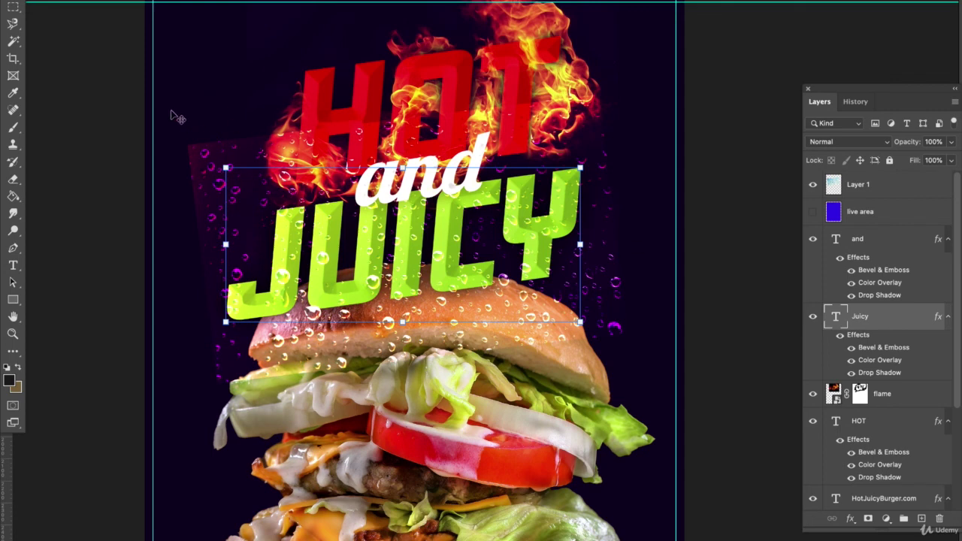
left_click(14, 42)
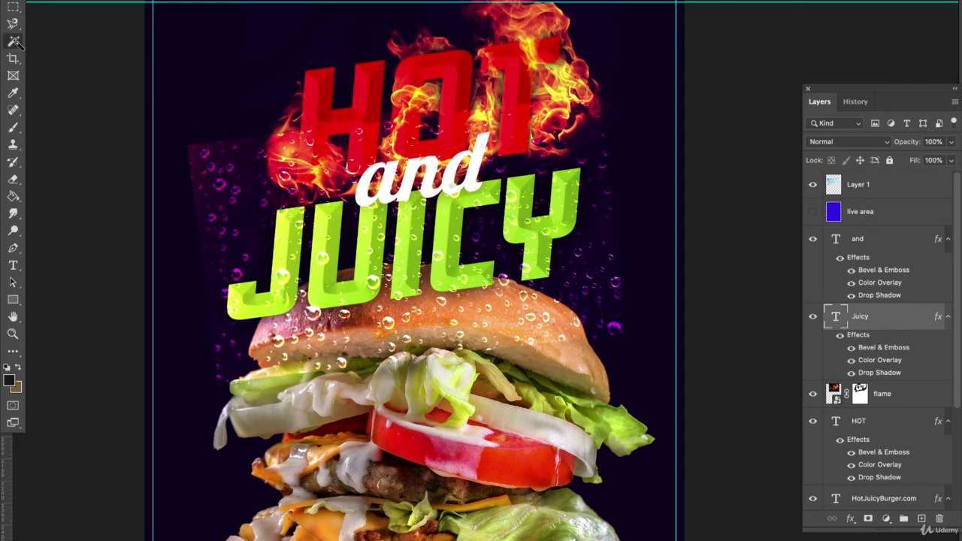
left_click(242, 98)
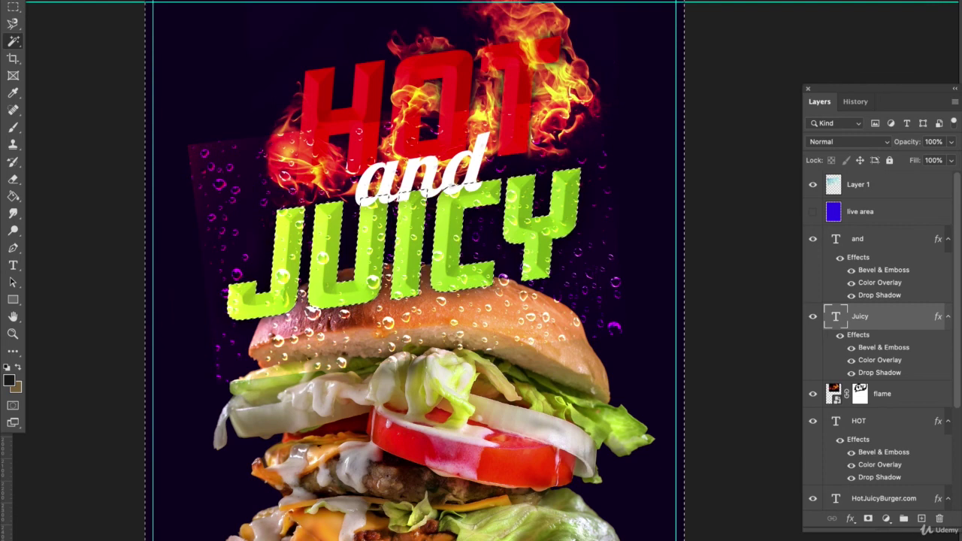
left_click(271, 0)
key("shift+super+i")
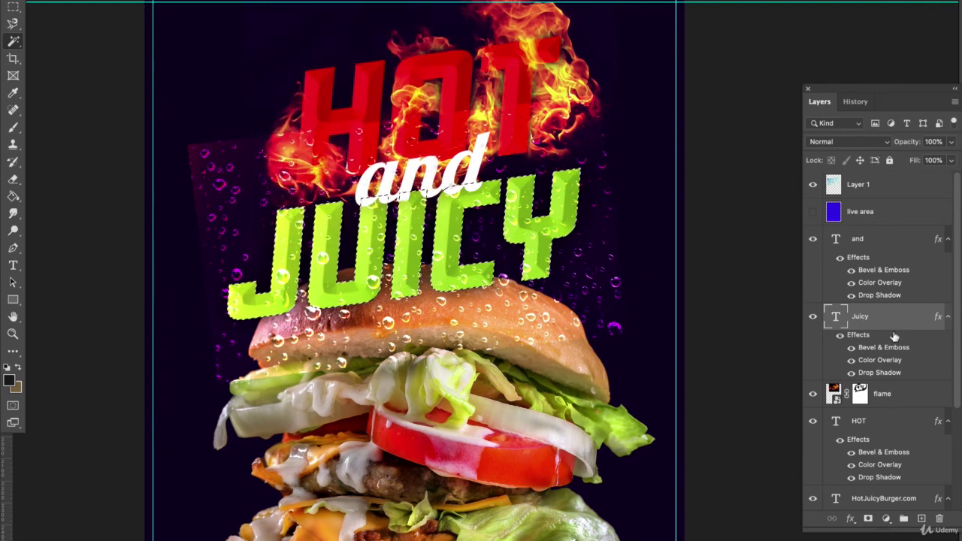
Rename the droplets layer water droplets and mask it to the selected JUICY lettering
scroll(897, 417, "down", 3)
scroll(897, 421, "up", 3)
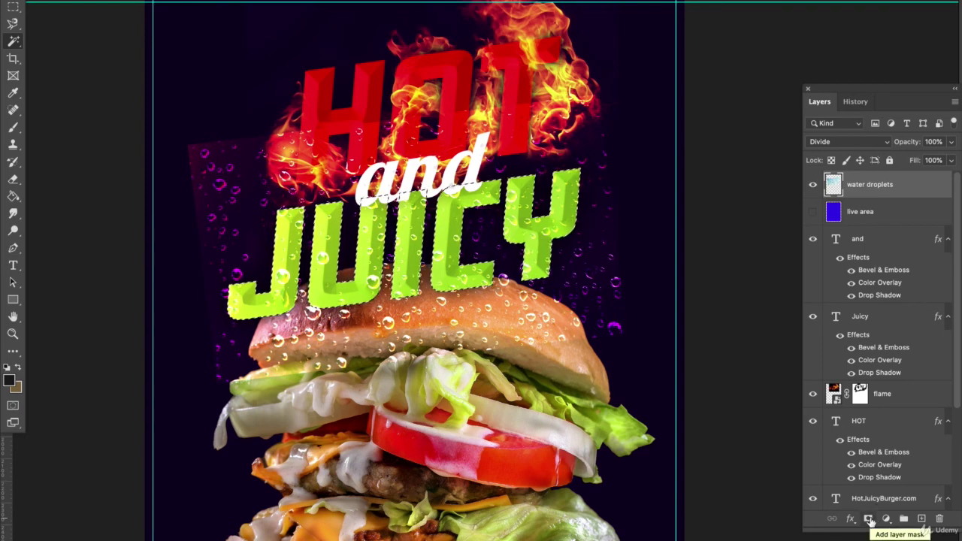
left_click(870, 521)
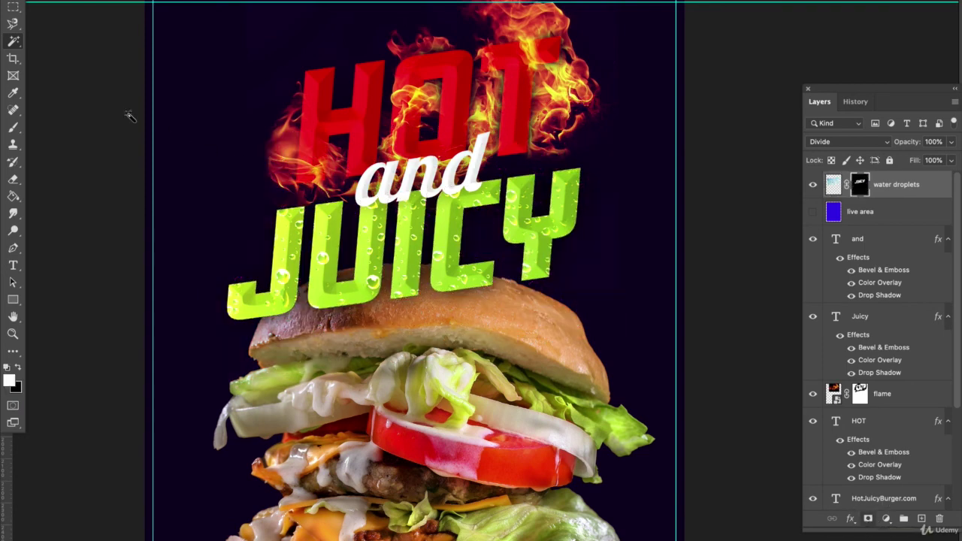
Paint black on the water droplets mask beside the Y with a Soft Round brush, and lower the layer's opacity to 78%
key("ctrl+t")
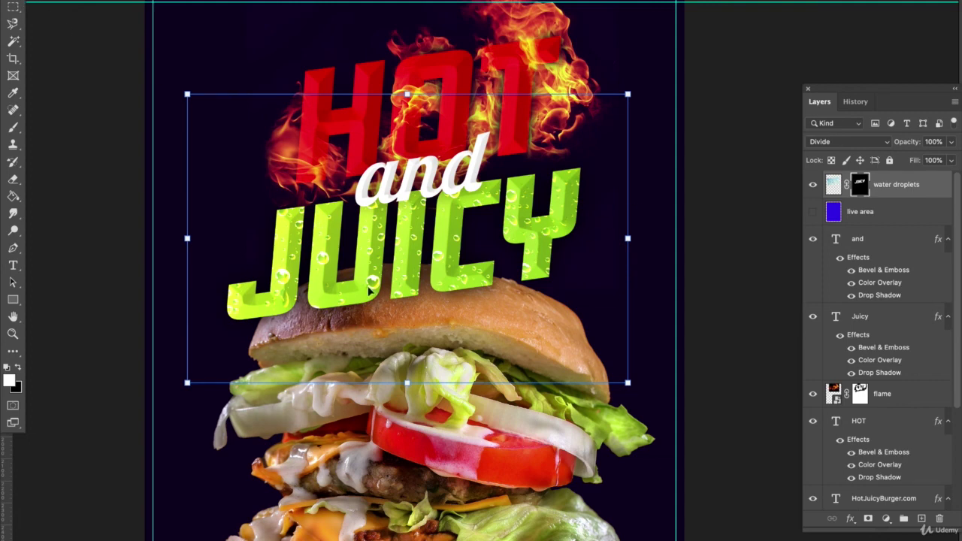
key("ctrl+plus")
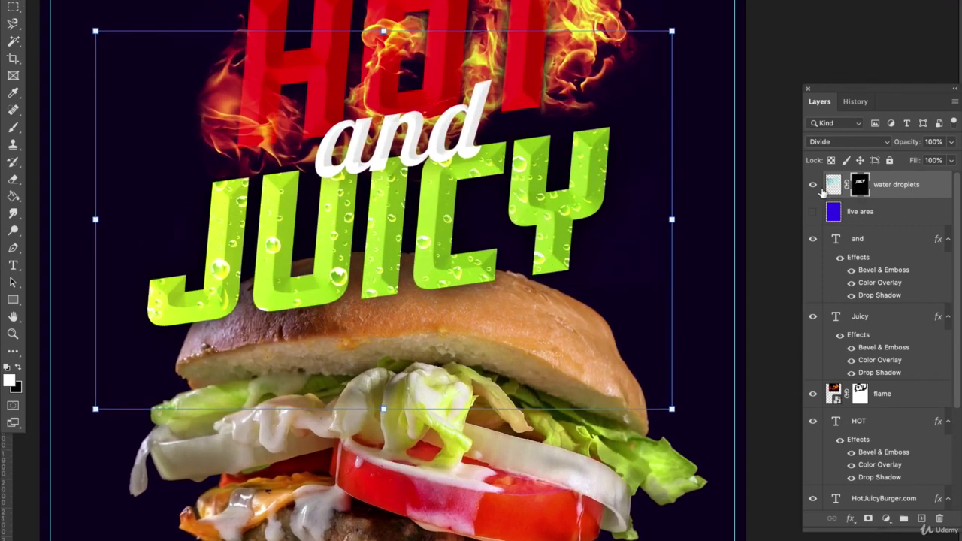
left_click(14, 127)
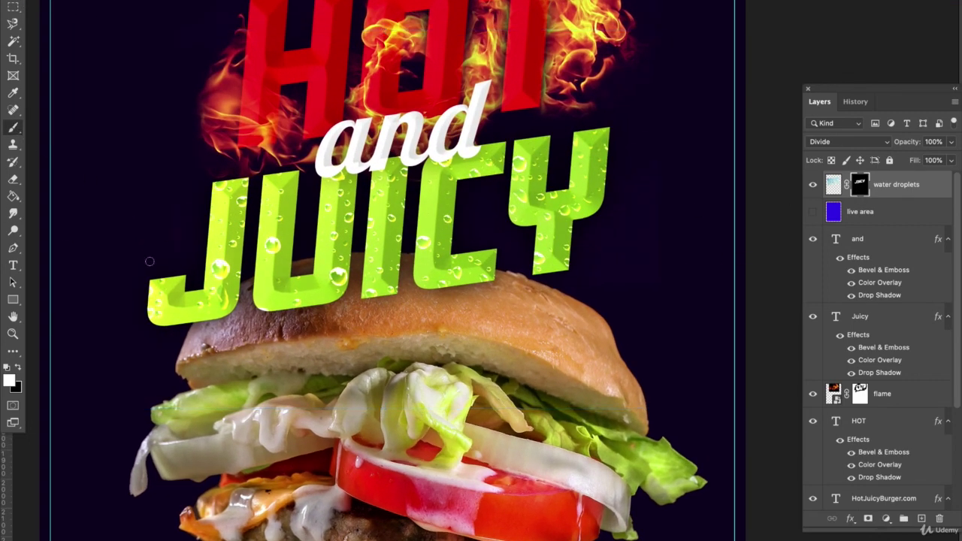
left_click(19, 367)
left_click(57, 1)
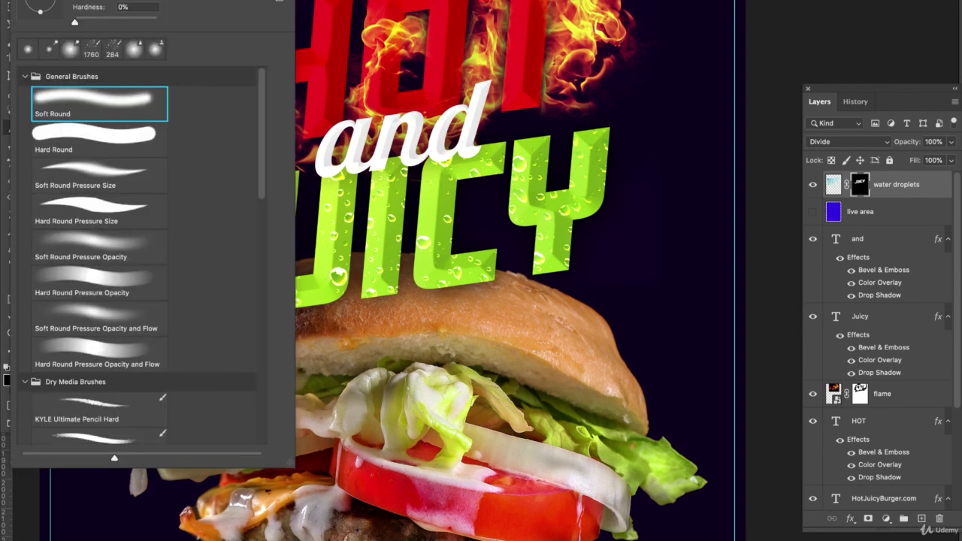
left_click(579, 248)
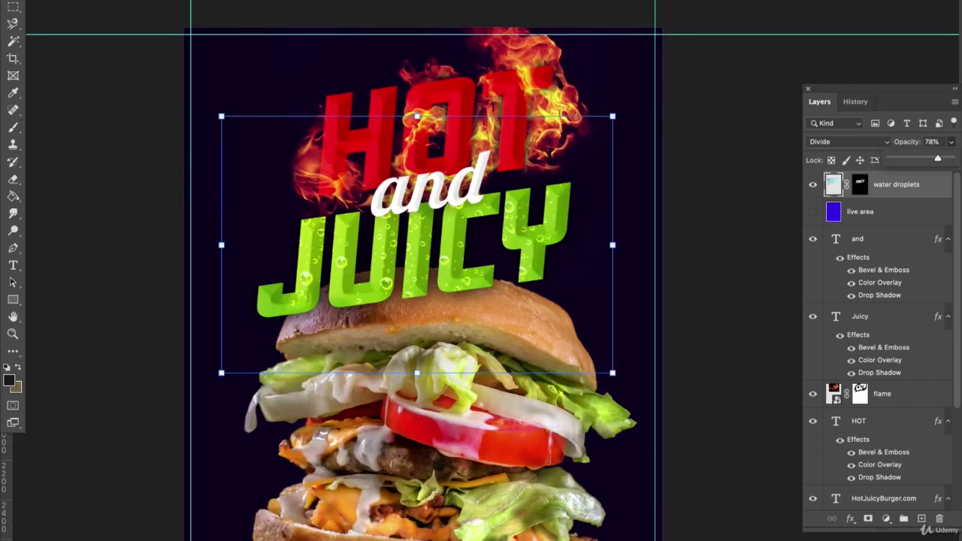
Apply the basic Sharpen filter to the water droplets layer over the JUICY lettering, and deselect the layer
left_click(312, 0)
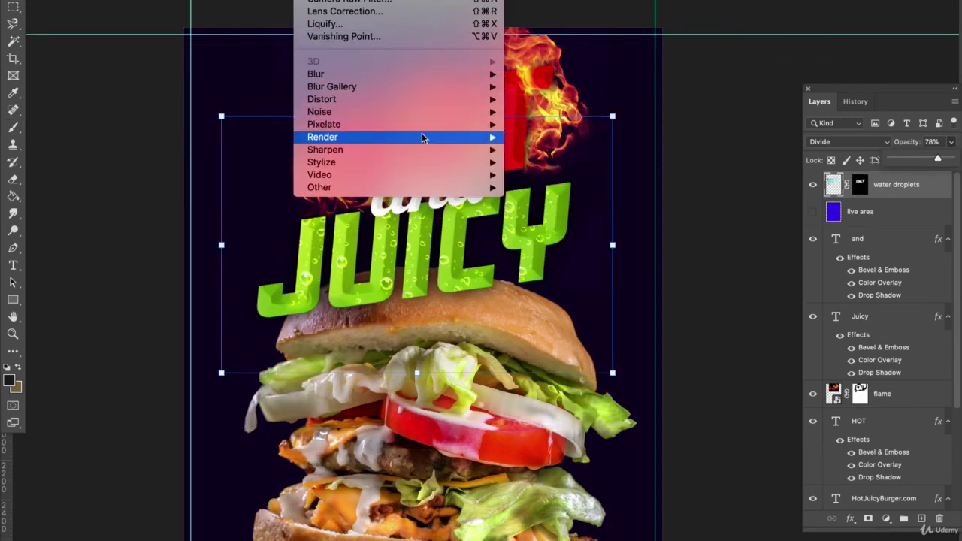
mouse_move(423, 154)
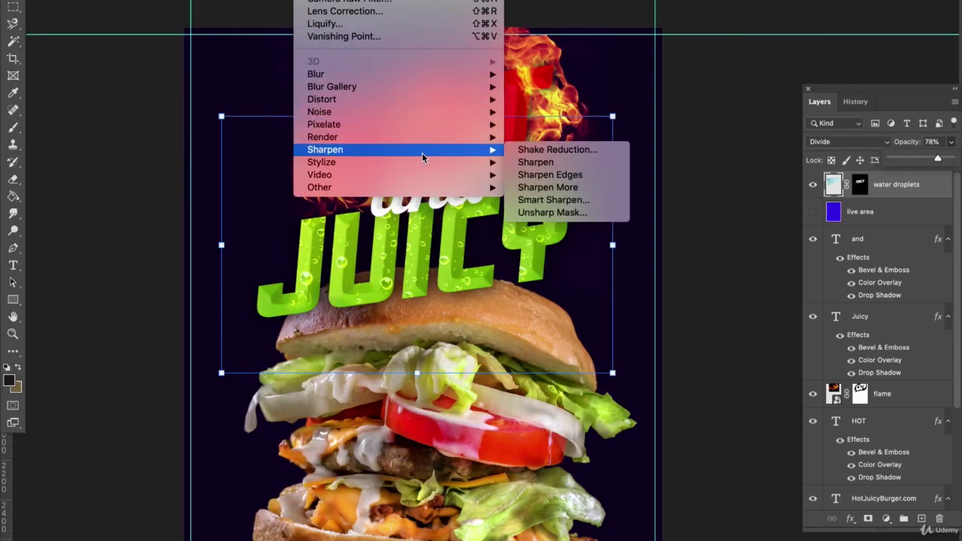
left_click(536, 163)
left_click(315, 0)
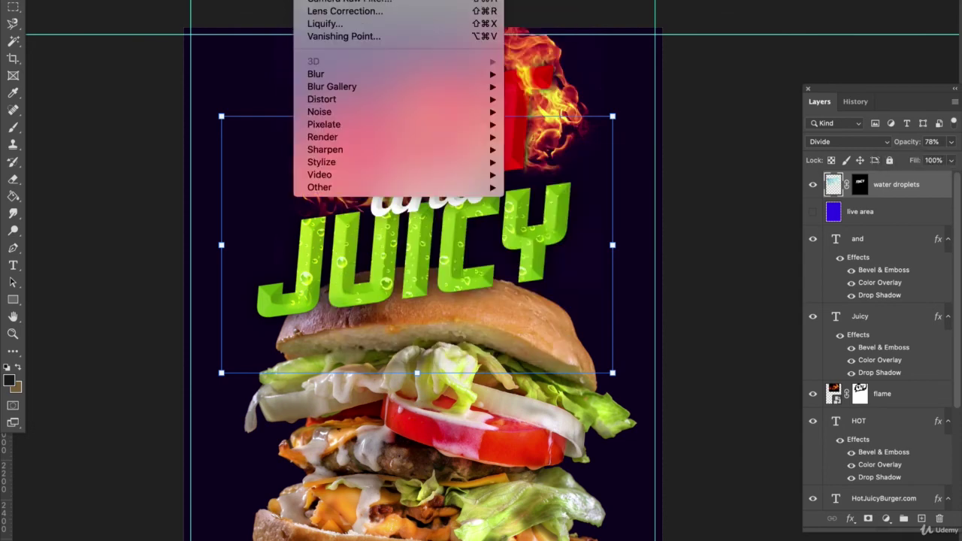
left_click(149, 33)
left_click(57, 172)
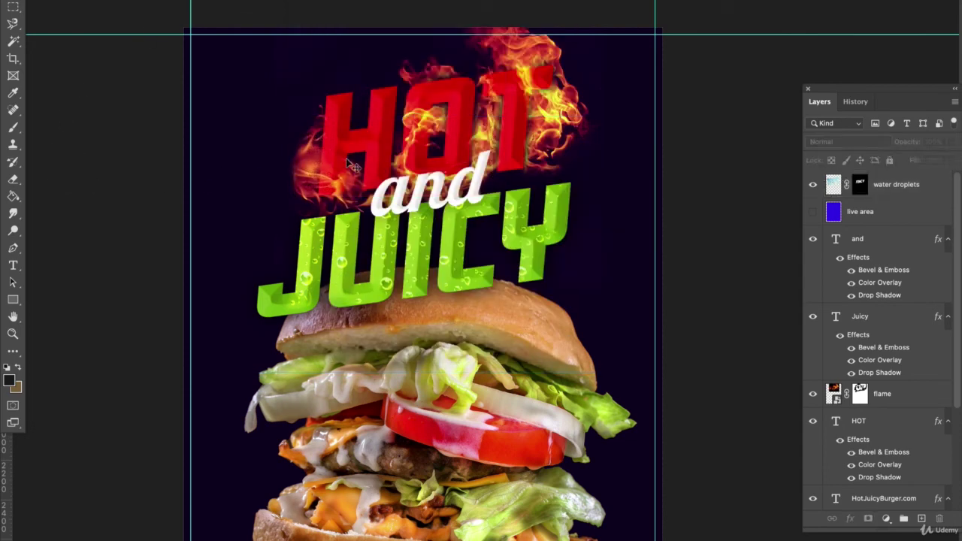
Select the flame layer around the HOT lettering and apply the Sharpen filter to it twice
left_click(551, 130)
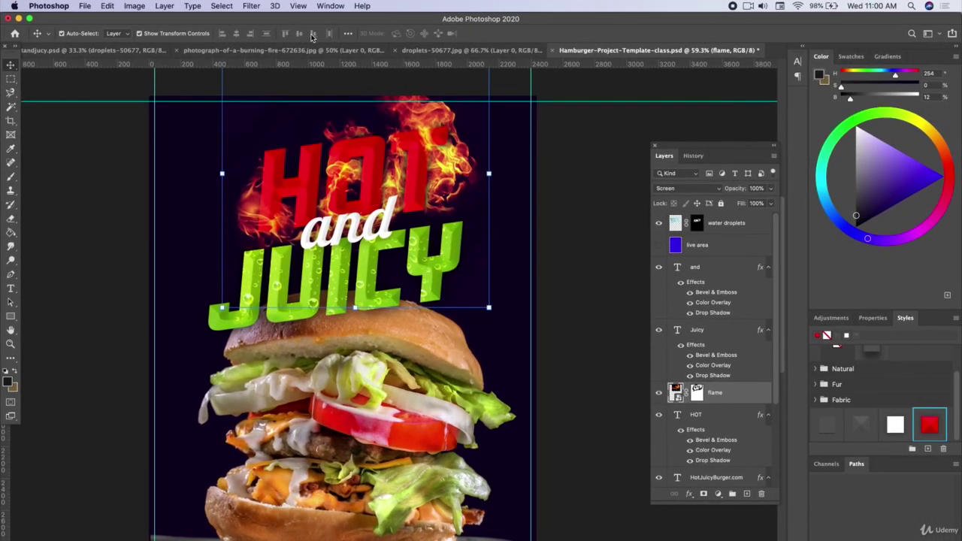
left_click(278, 5)
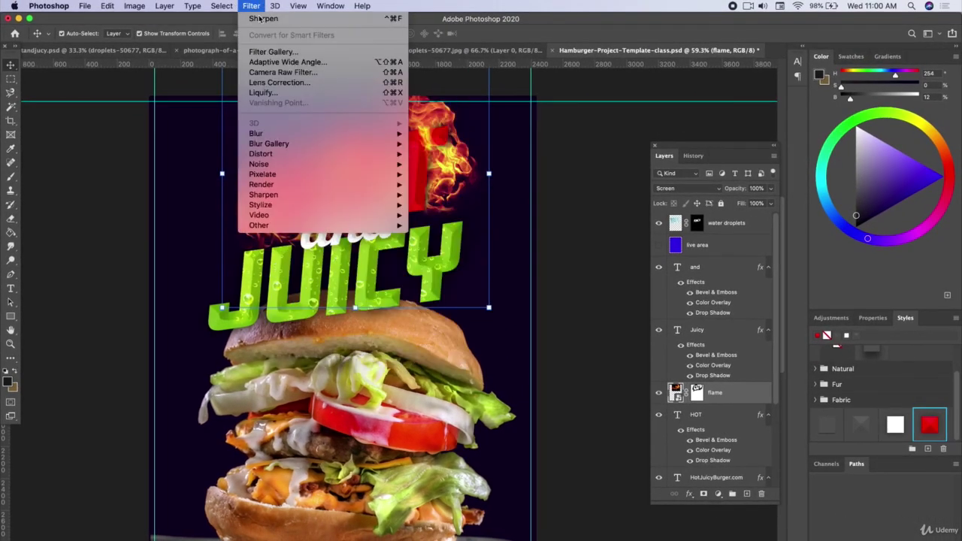
left_click(258, 20)
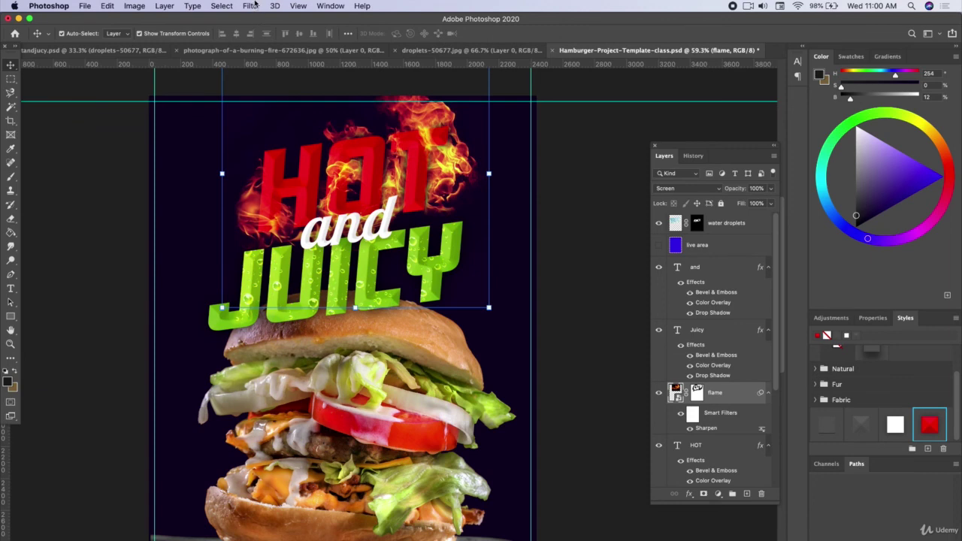
left_click(251, 6)
left_click(263, 20)
Select the Burger layer, apply the Sharpen filter to it once, and deselect the layer
left_click(371, 194)
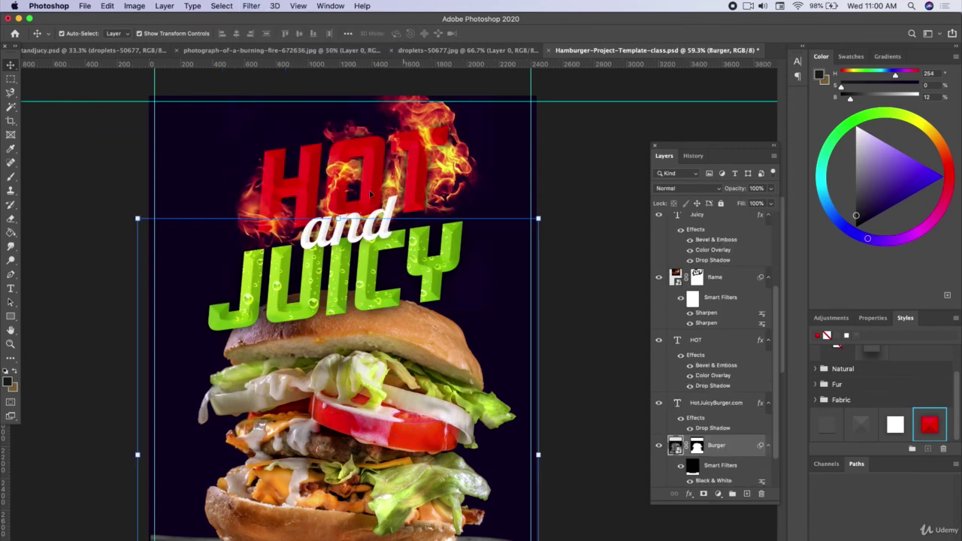
left_click(275, 5)
mouse_move(251, 5)
left_click(263, 20)
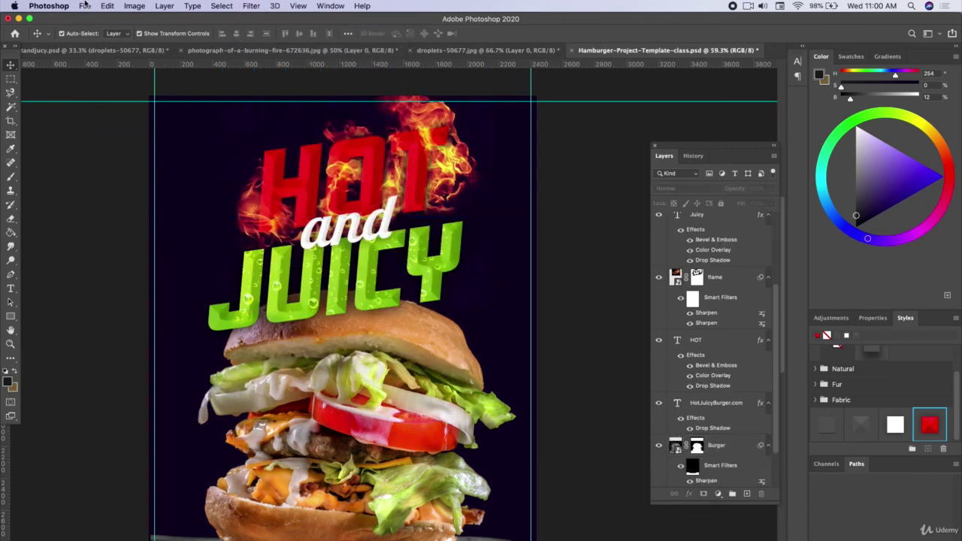
Save the changes to Hamburger-Project-Template-class.psd and look over the finished poster down to the web address
left_click(85, 6)
left_click(98, 118)
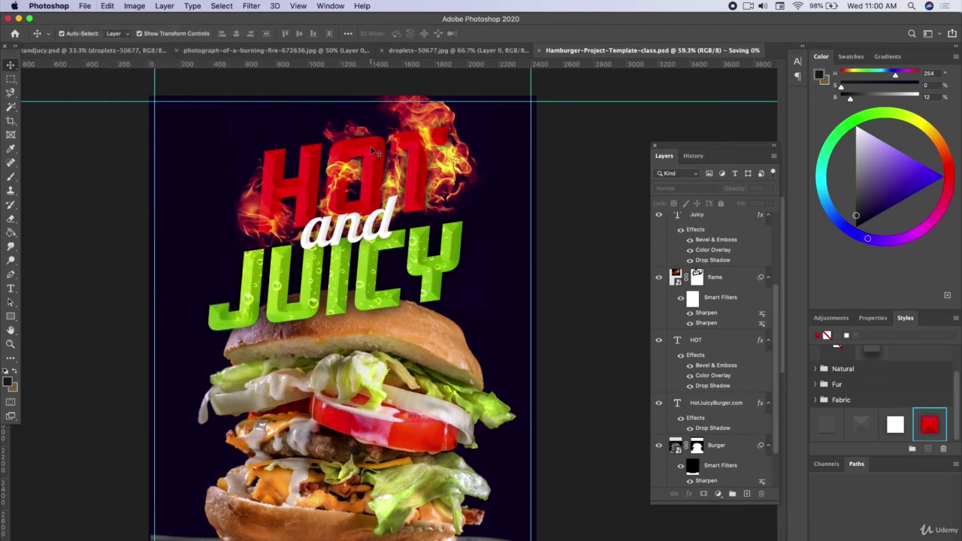
scroll(421, 271, "down", 3)
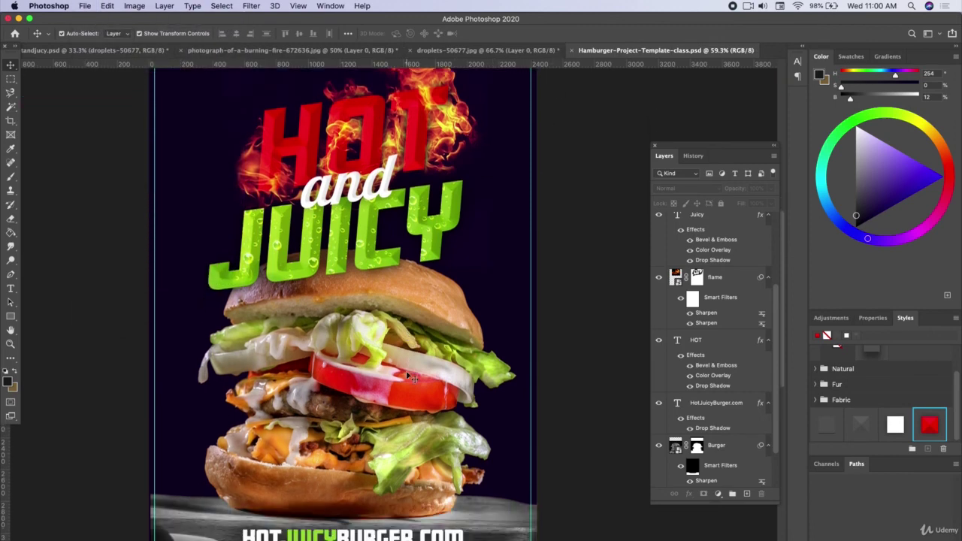